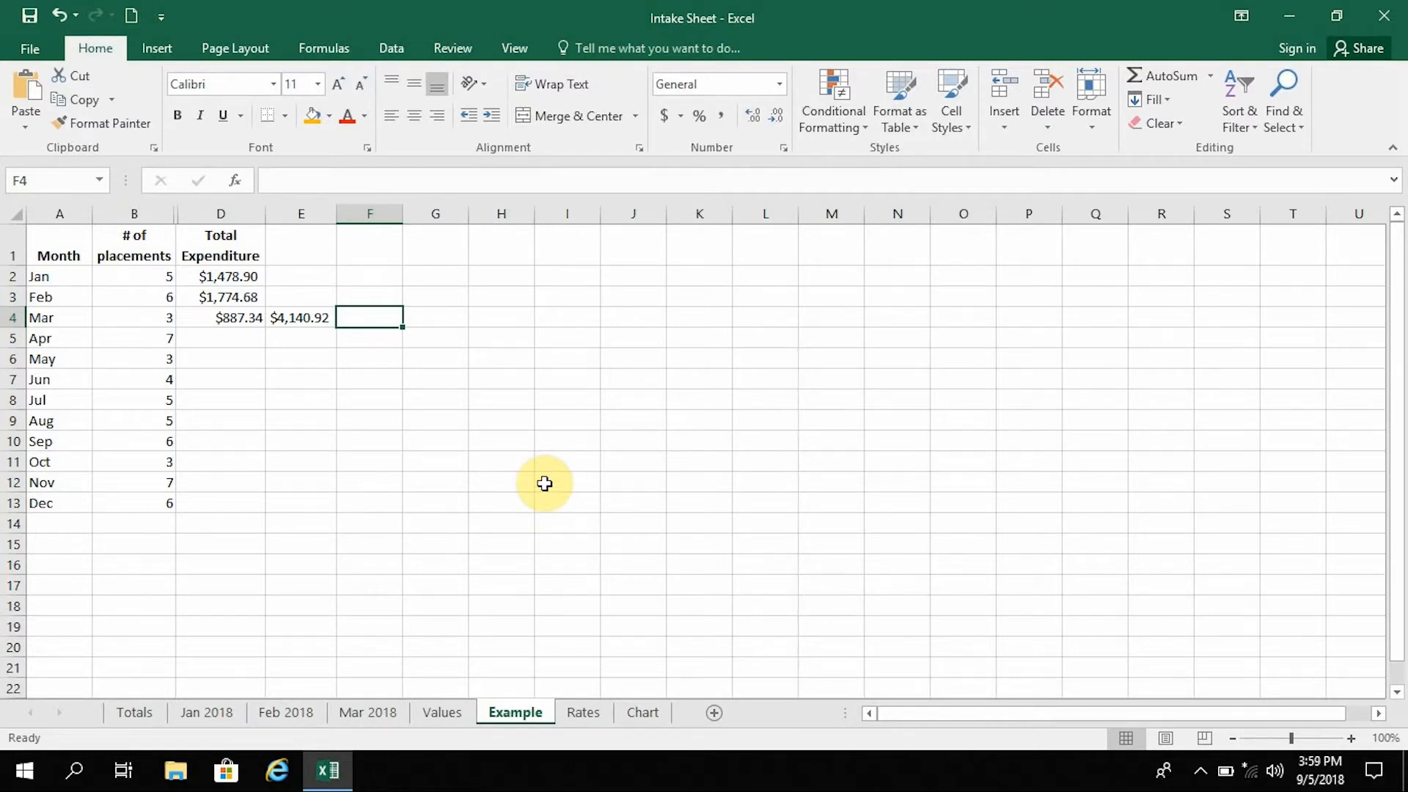
- Look through the Jan 2018, Feb 2018 and Mar 2018 intake sheets and select the January Physical Abuse cell on the Totals sheet
click(210, 715)
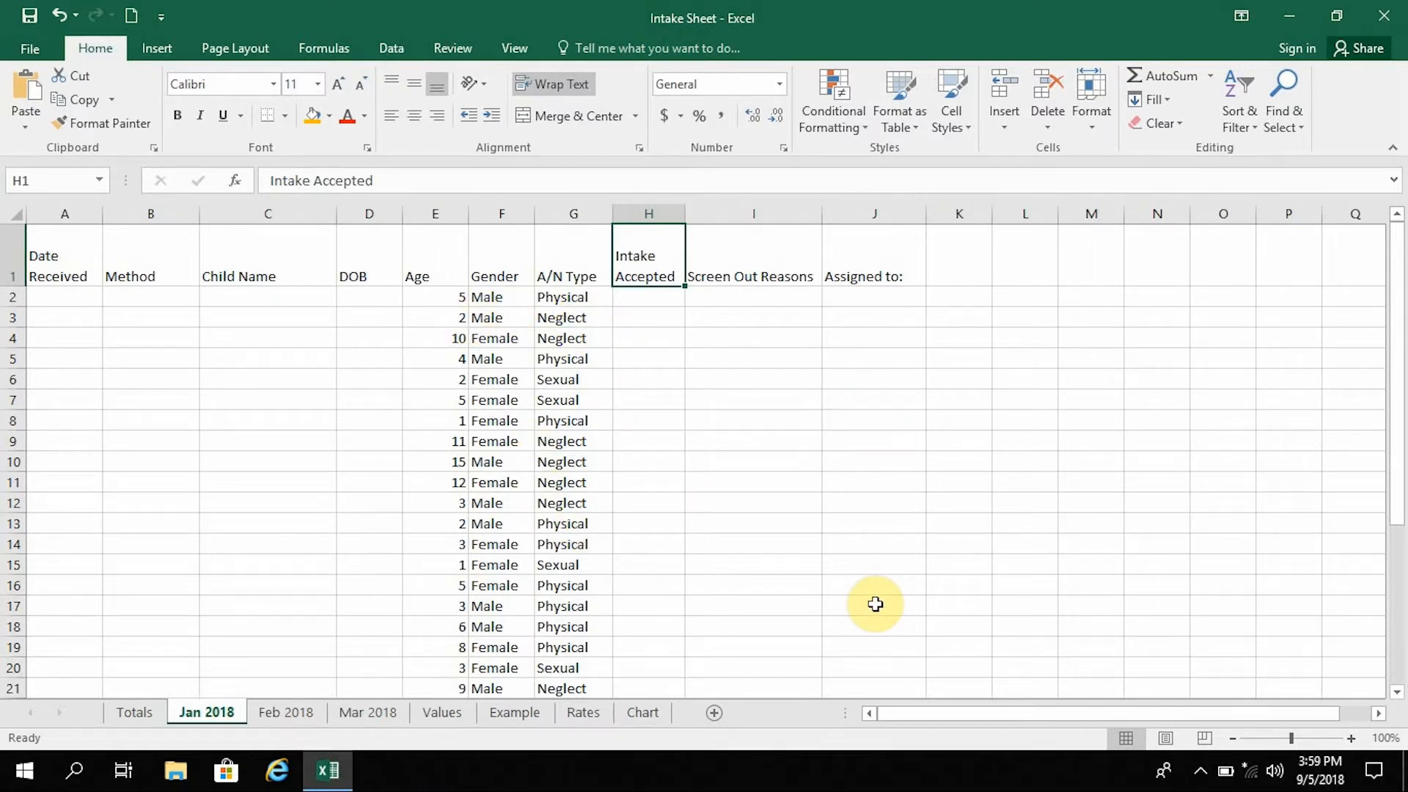
click(278, 721)
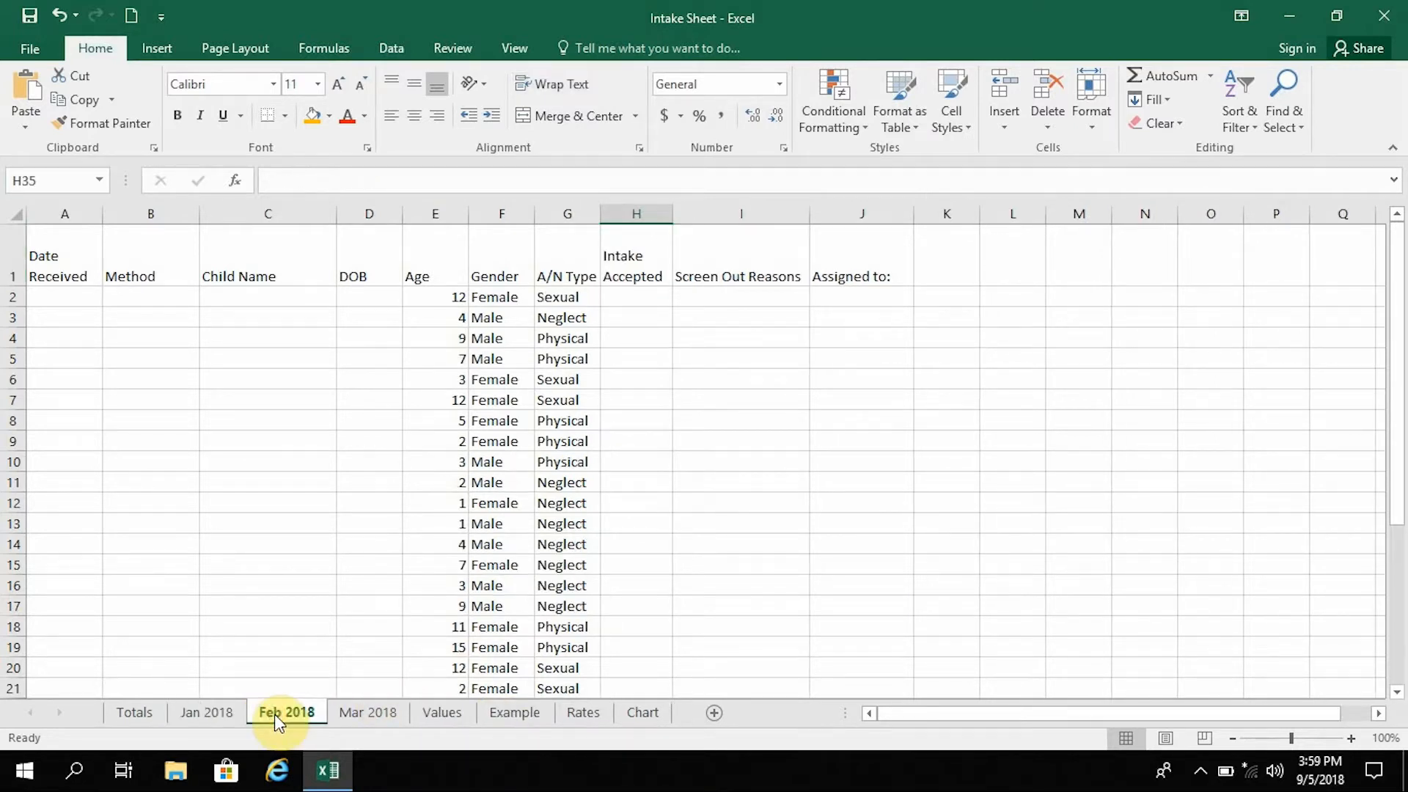
click(367, 715)
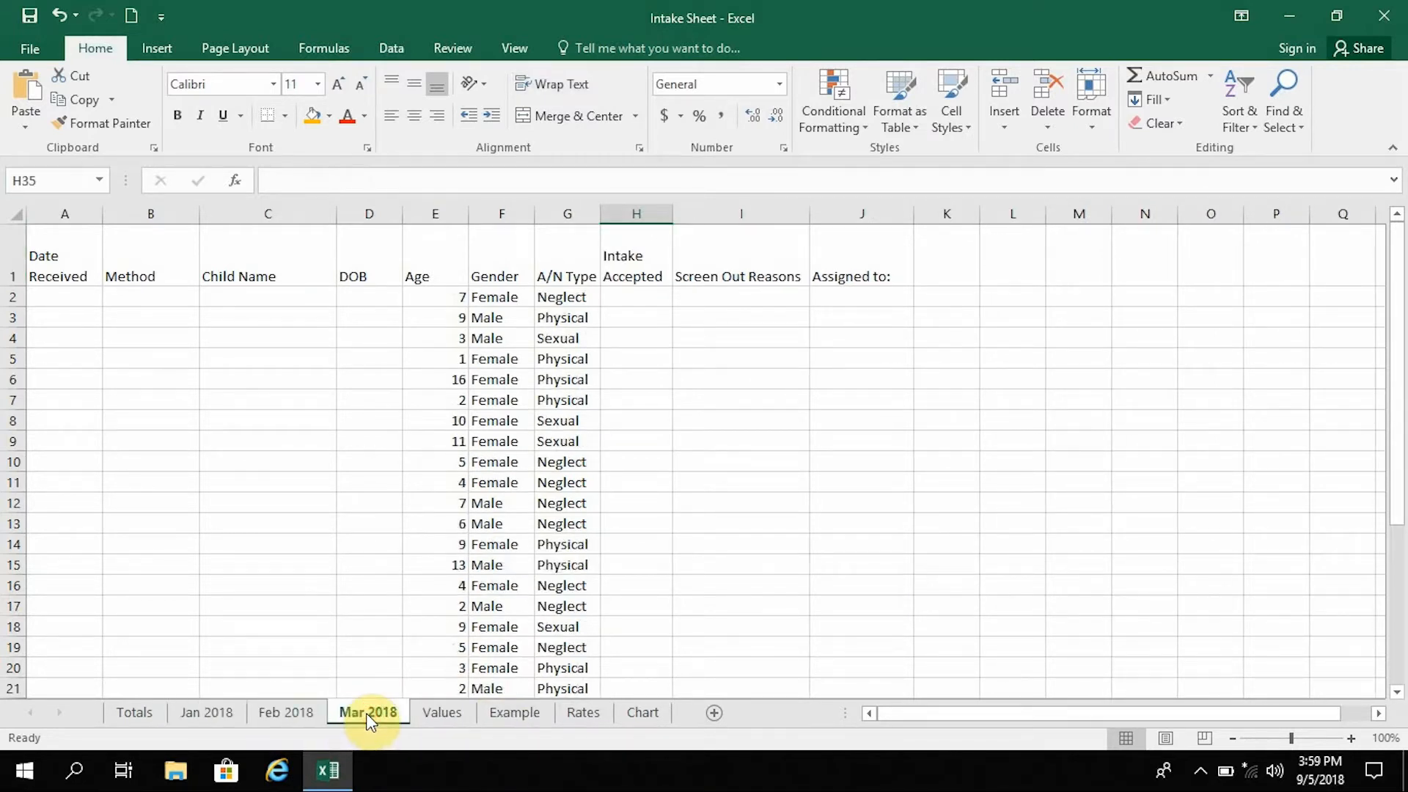
click(136, 713)
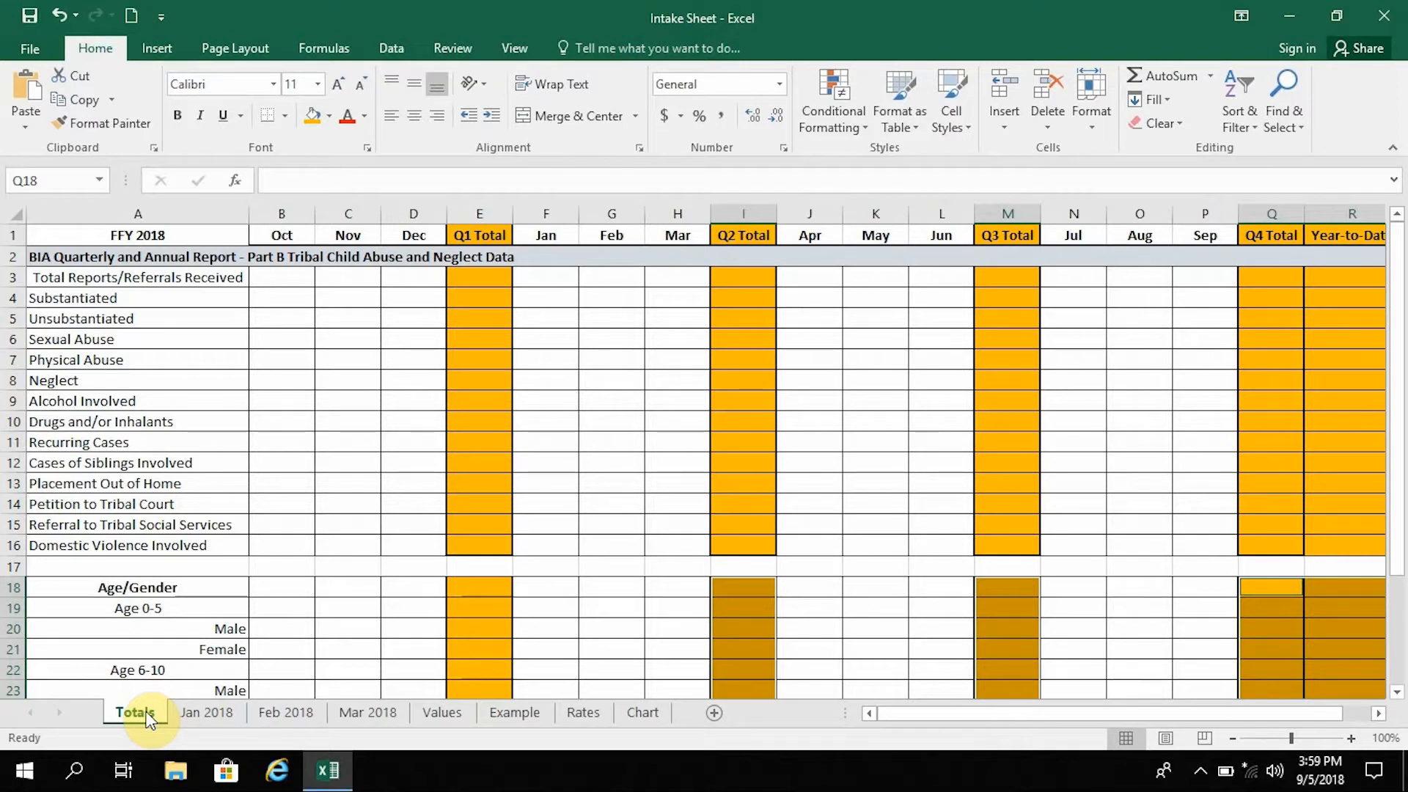
click(550, 361)
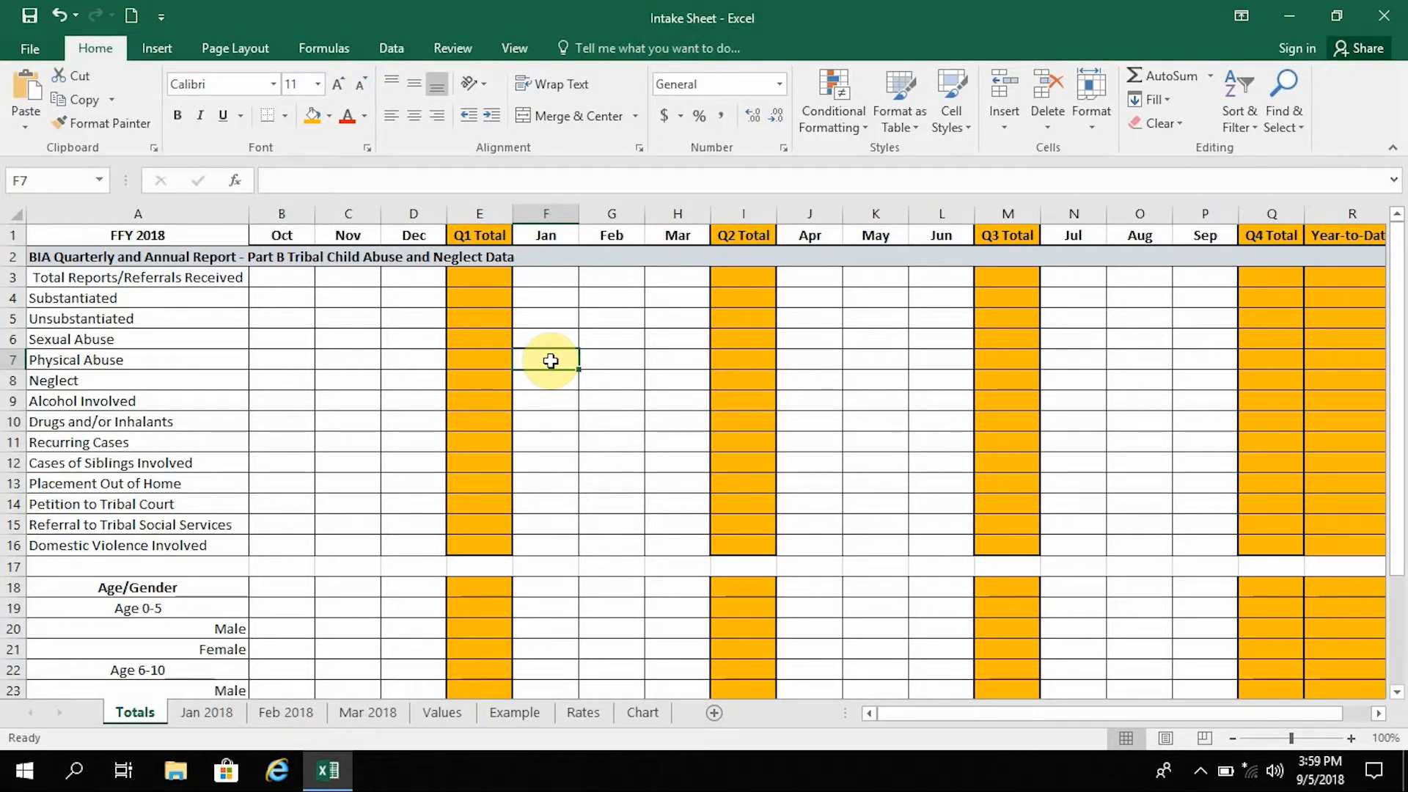
text(=)
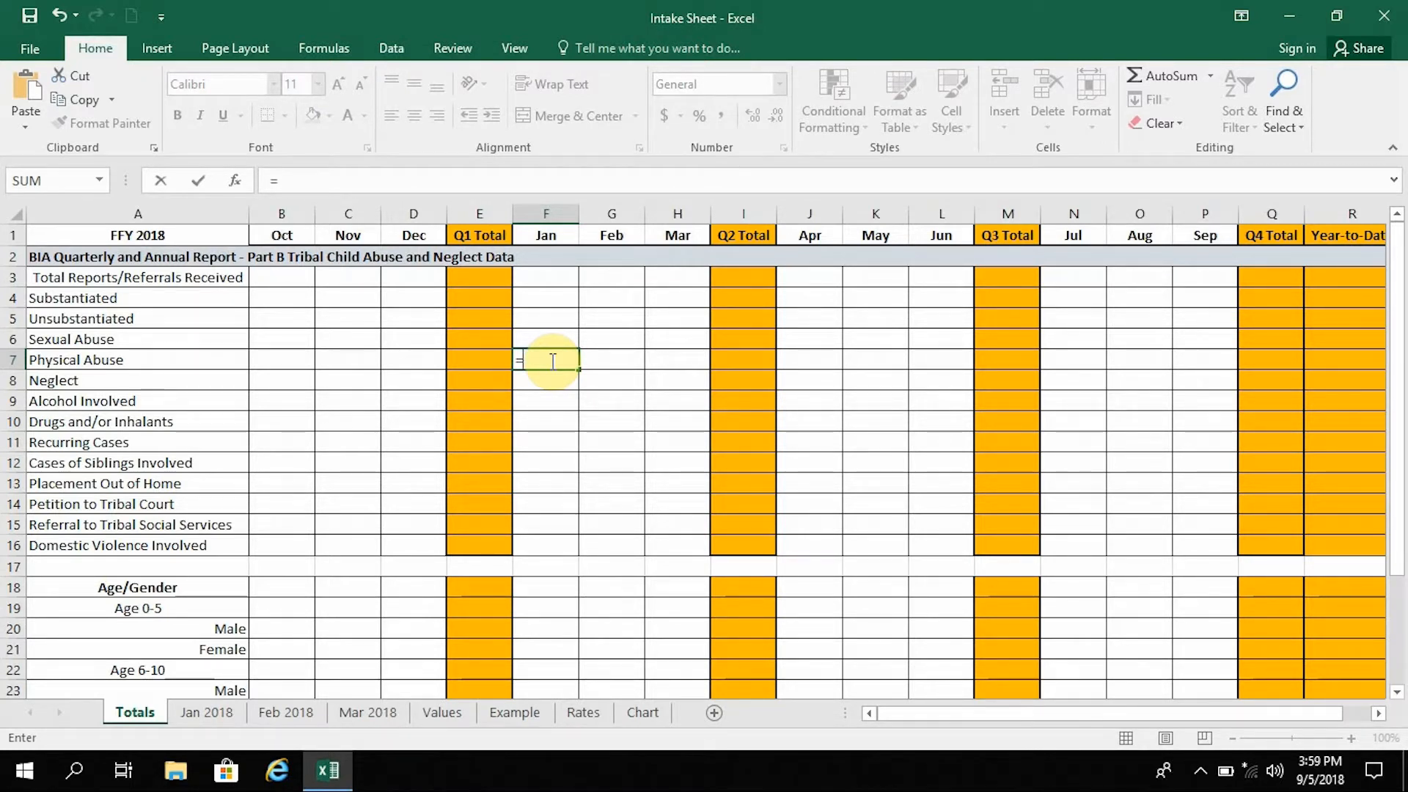
text(COU)
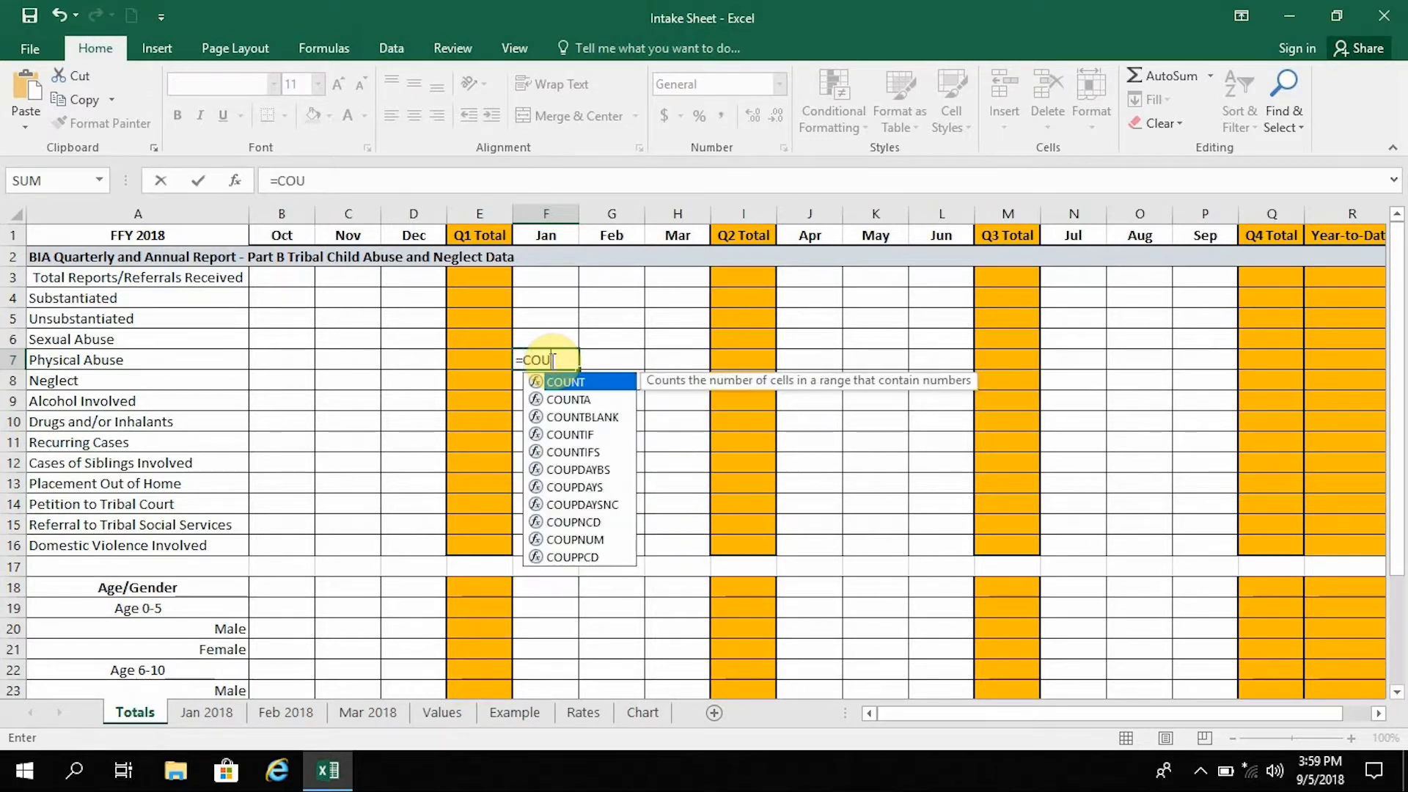
text(nT)
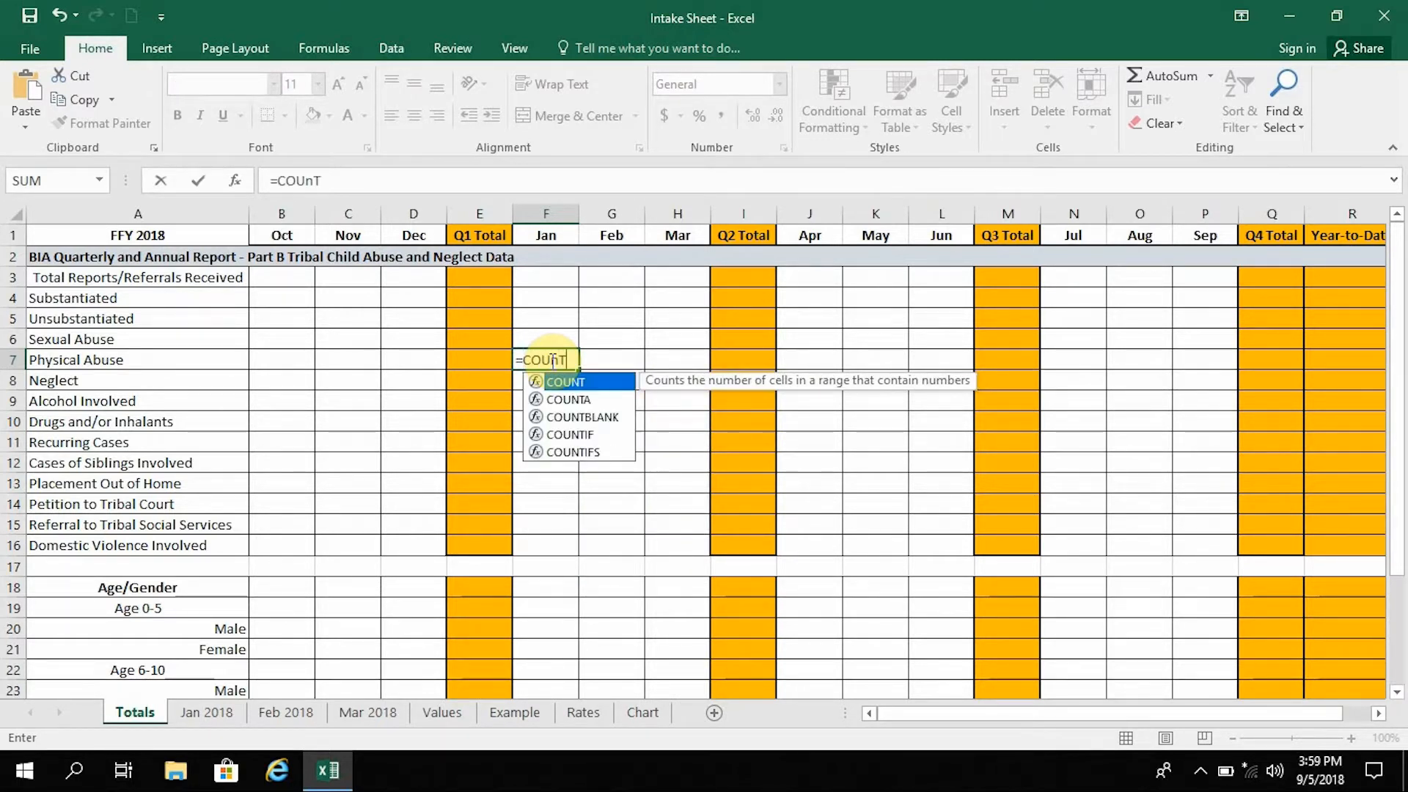
text(IF)
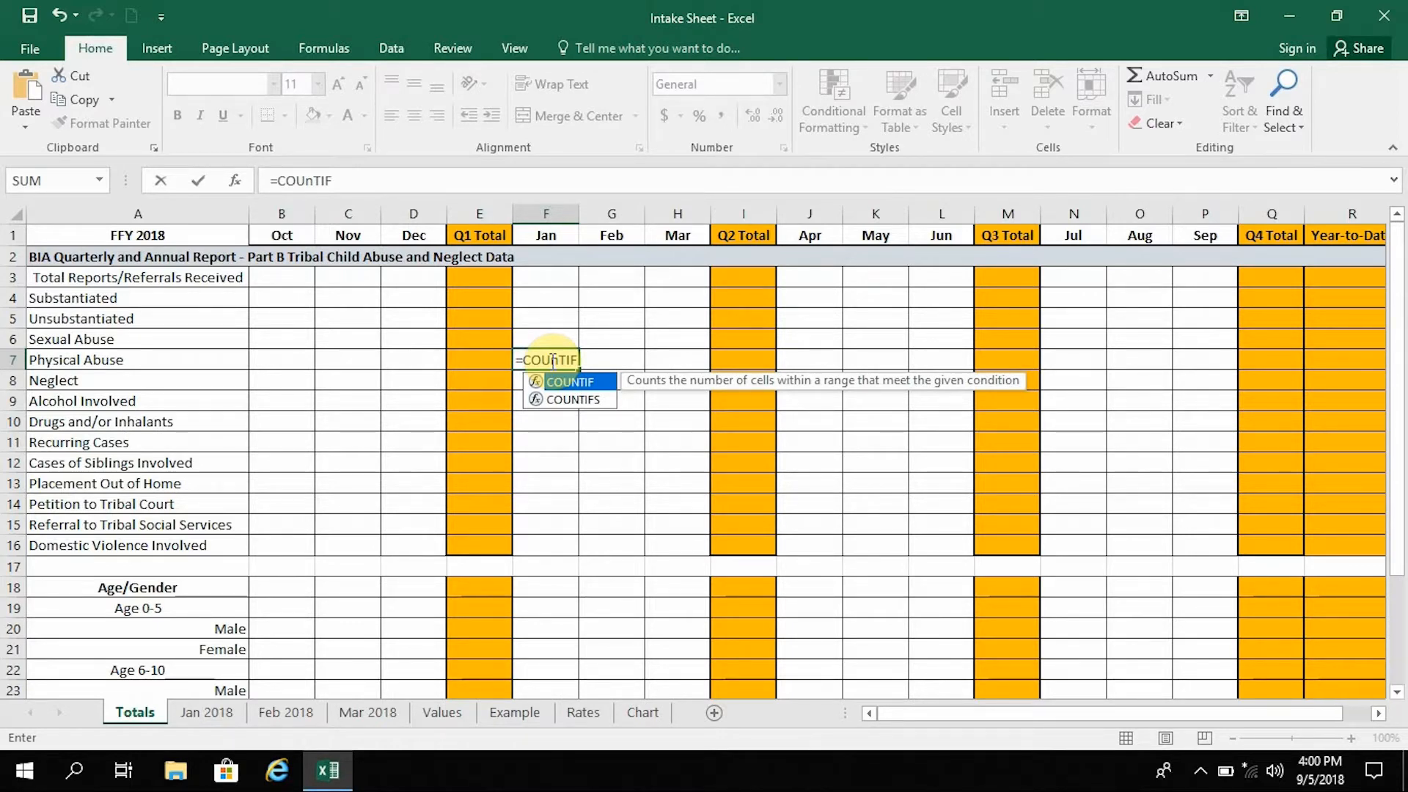
click(558, 360)
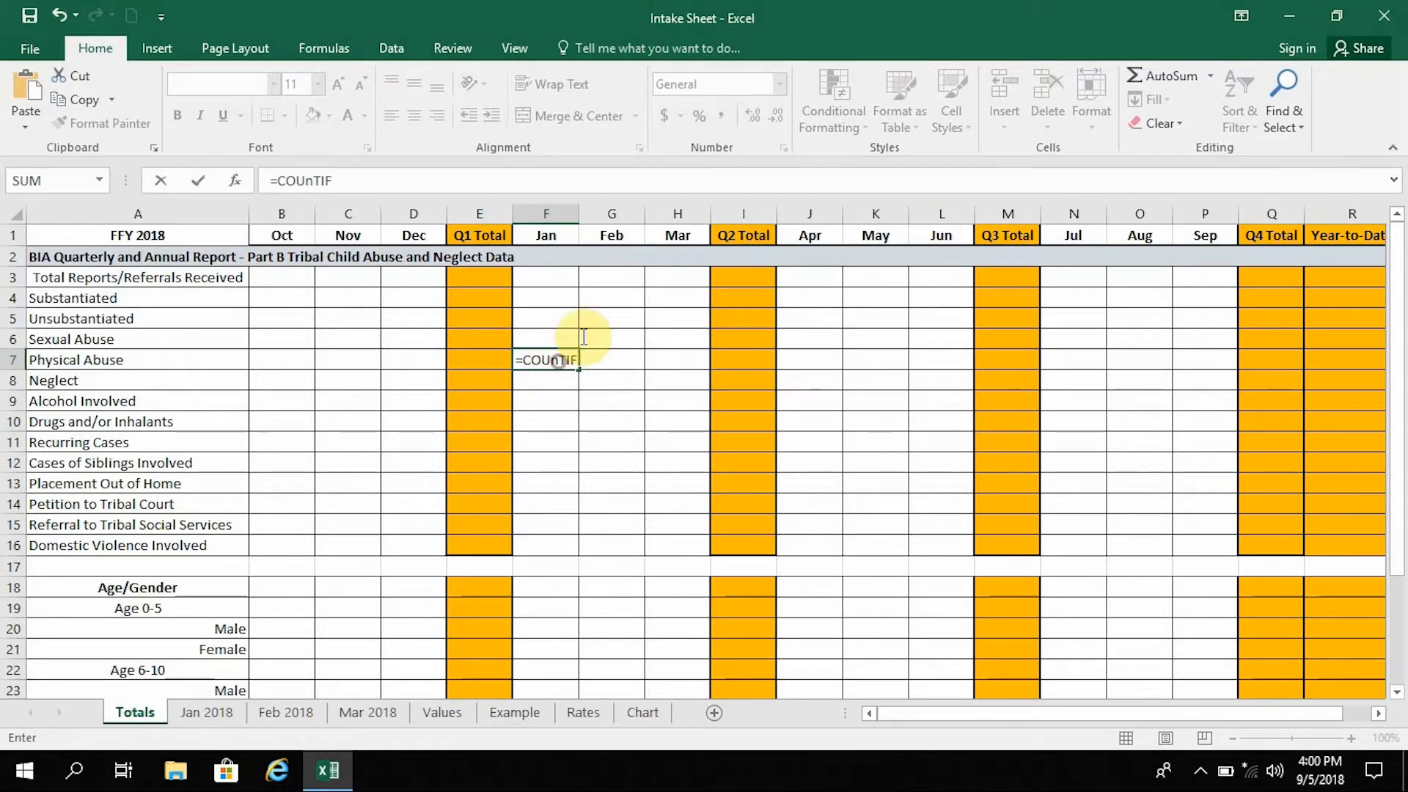
key(BackSpace)
text(N)
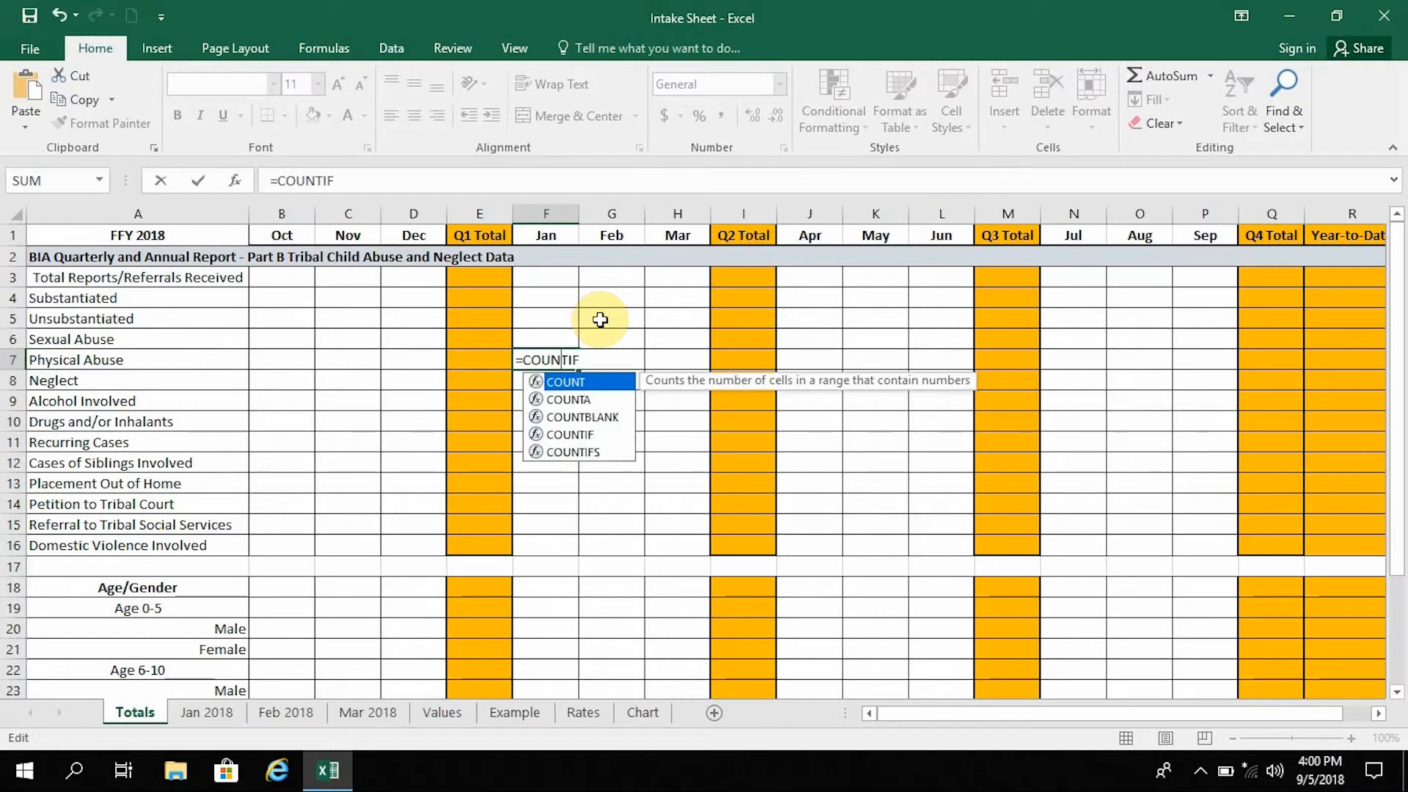
click(595, 362)
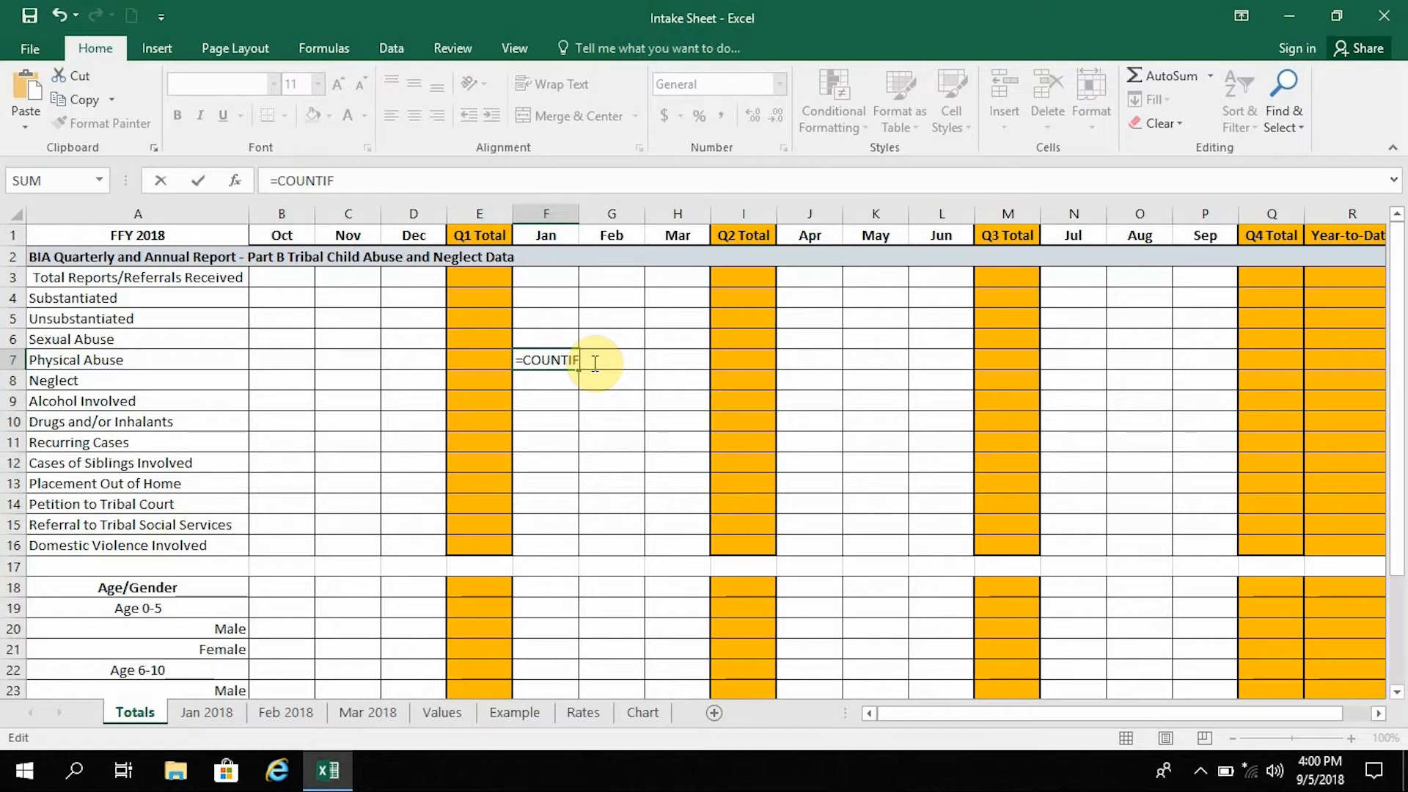
text(()
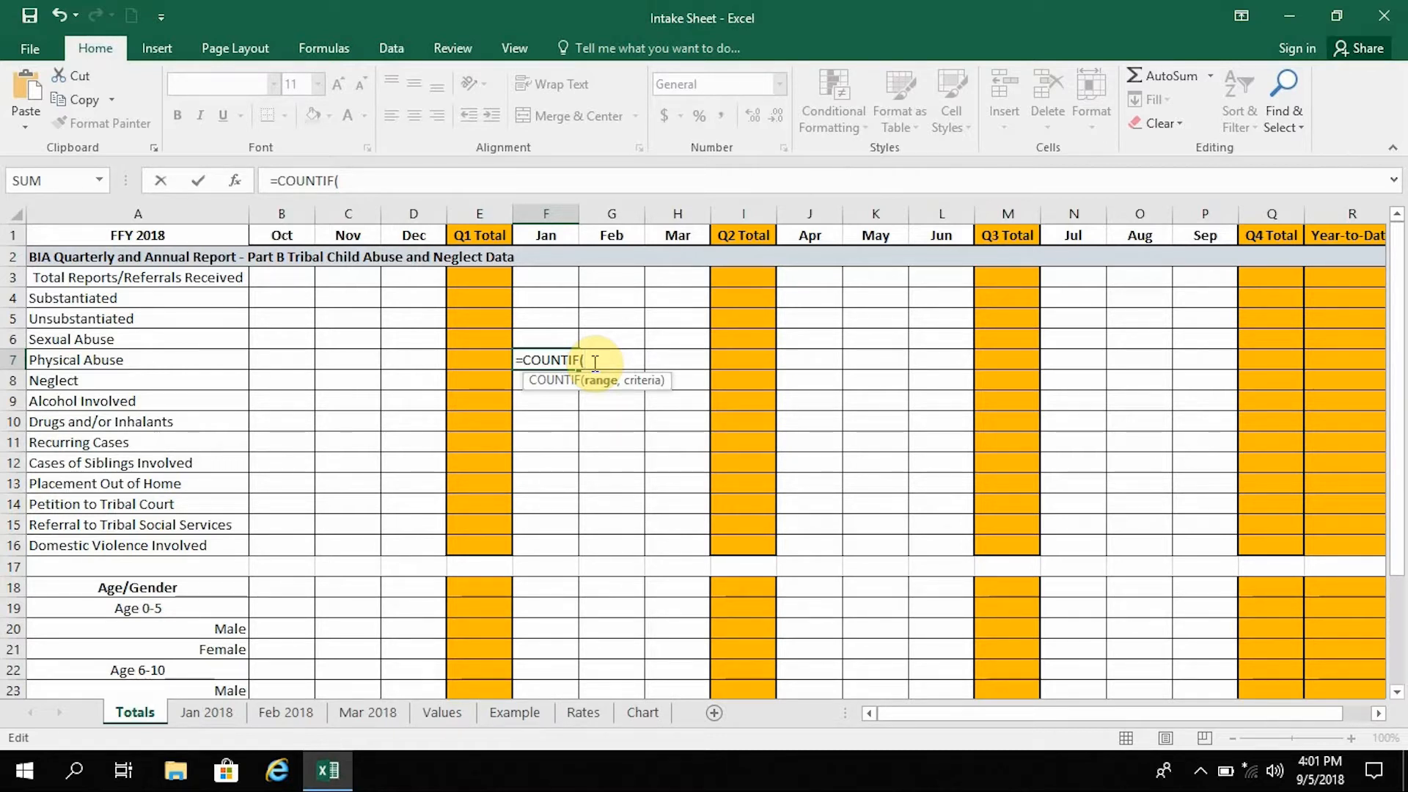
key(BackSpace)
key(BackSpace)
key(BackSpace)
key(BackSpace)
key(BackSpace)
key(BackSpace)
key(BackSpace)
key(BackSpace)
key(BackSpace)
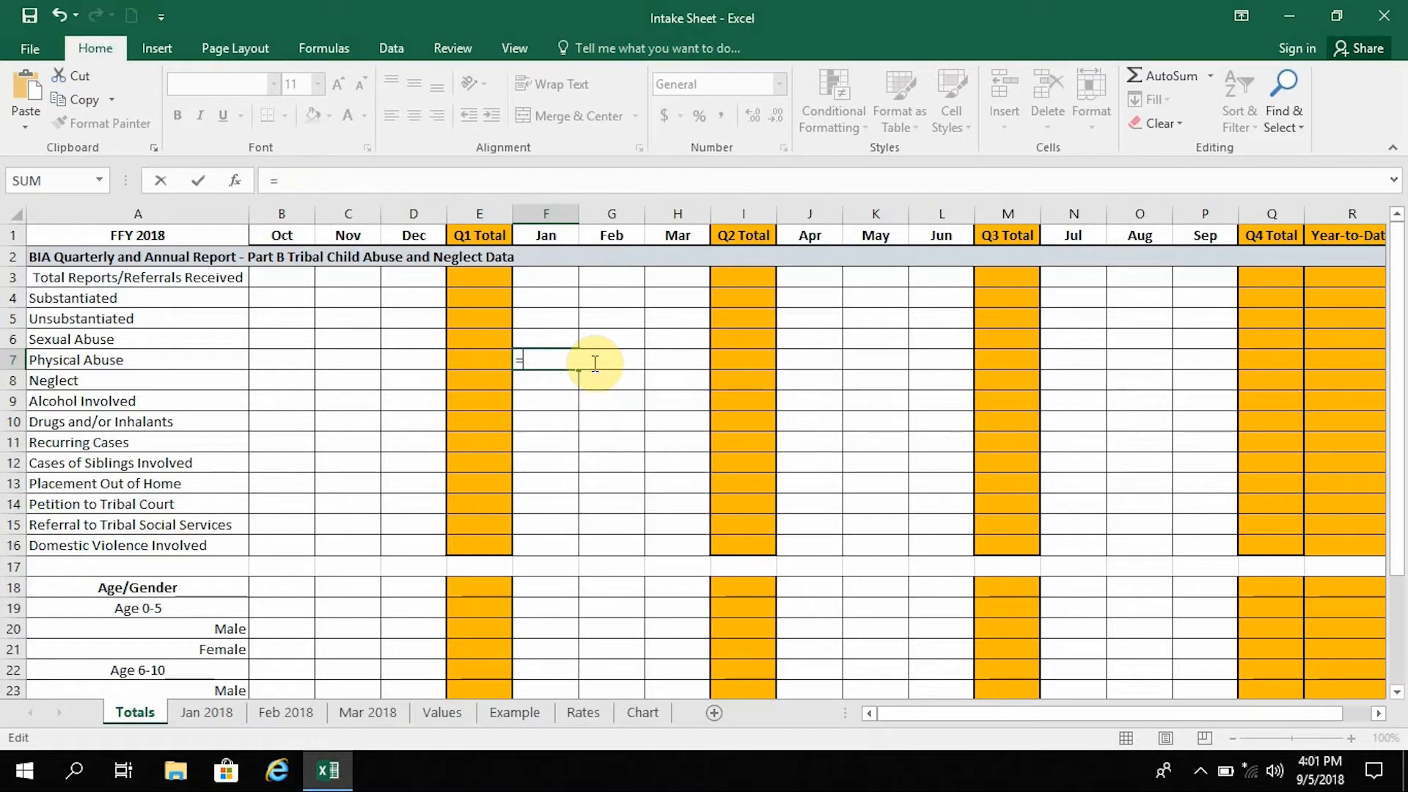
- Examine the A/N Type column on the Jan 2018 sheet and return to the Totals sheet
click(218, 718)
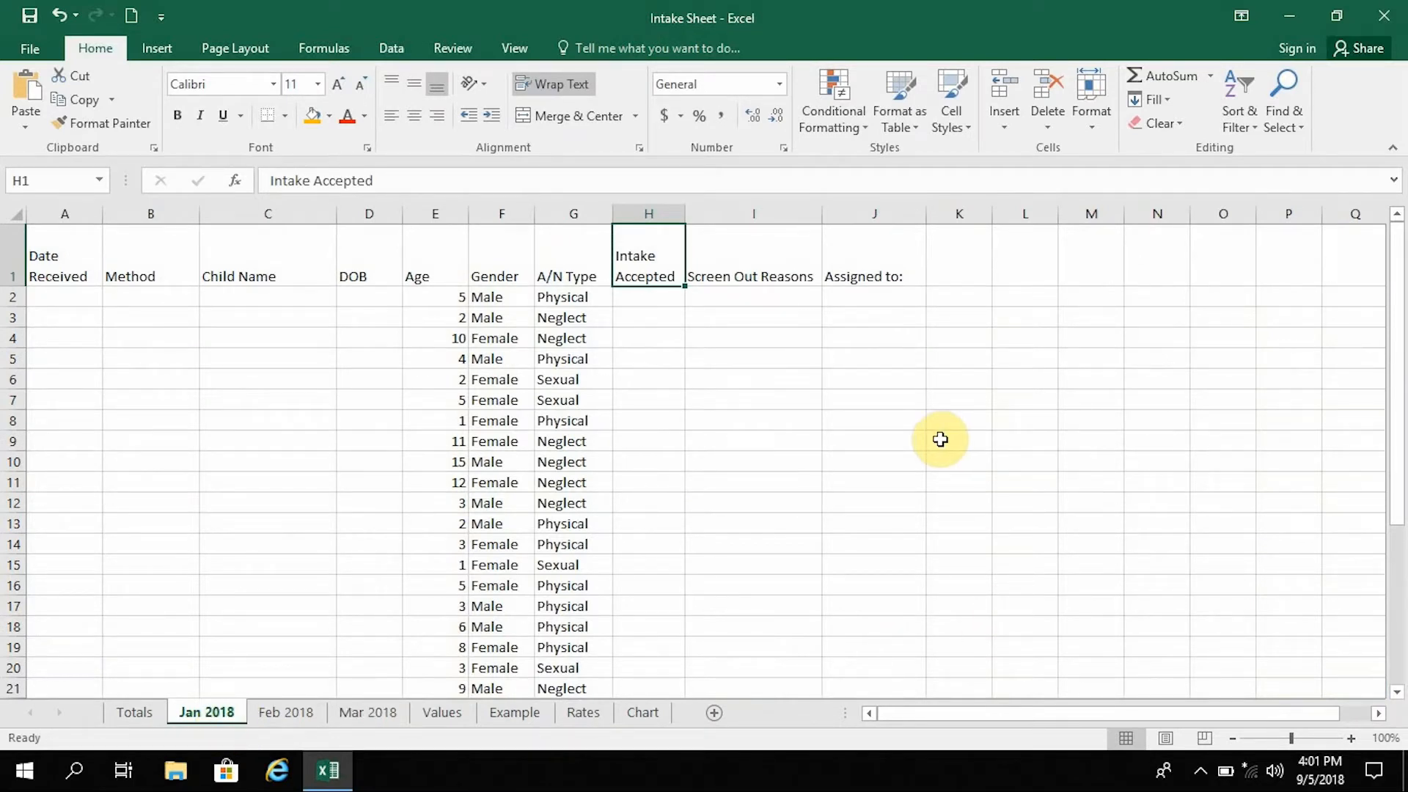
click(570, 211)
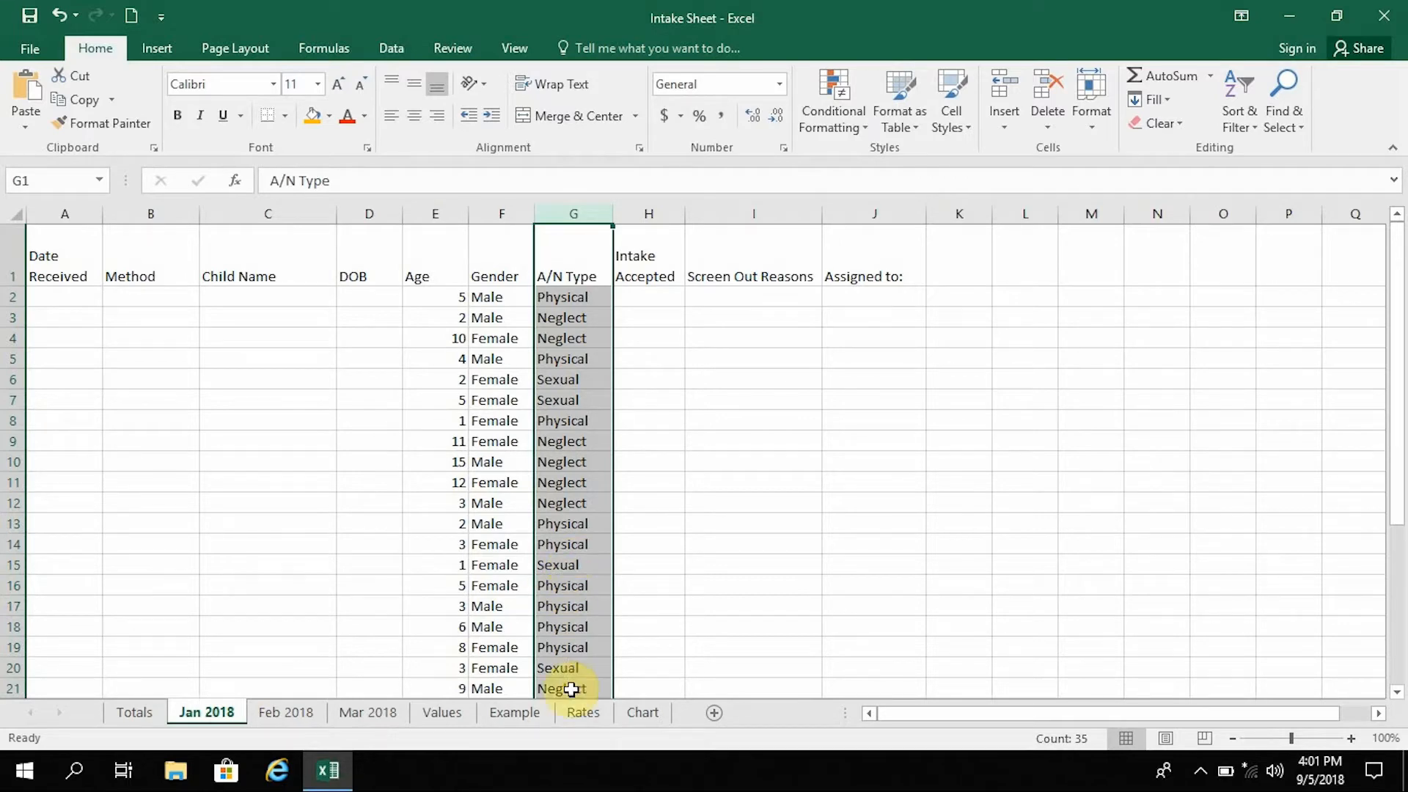
click(133, 713)
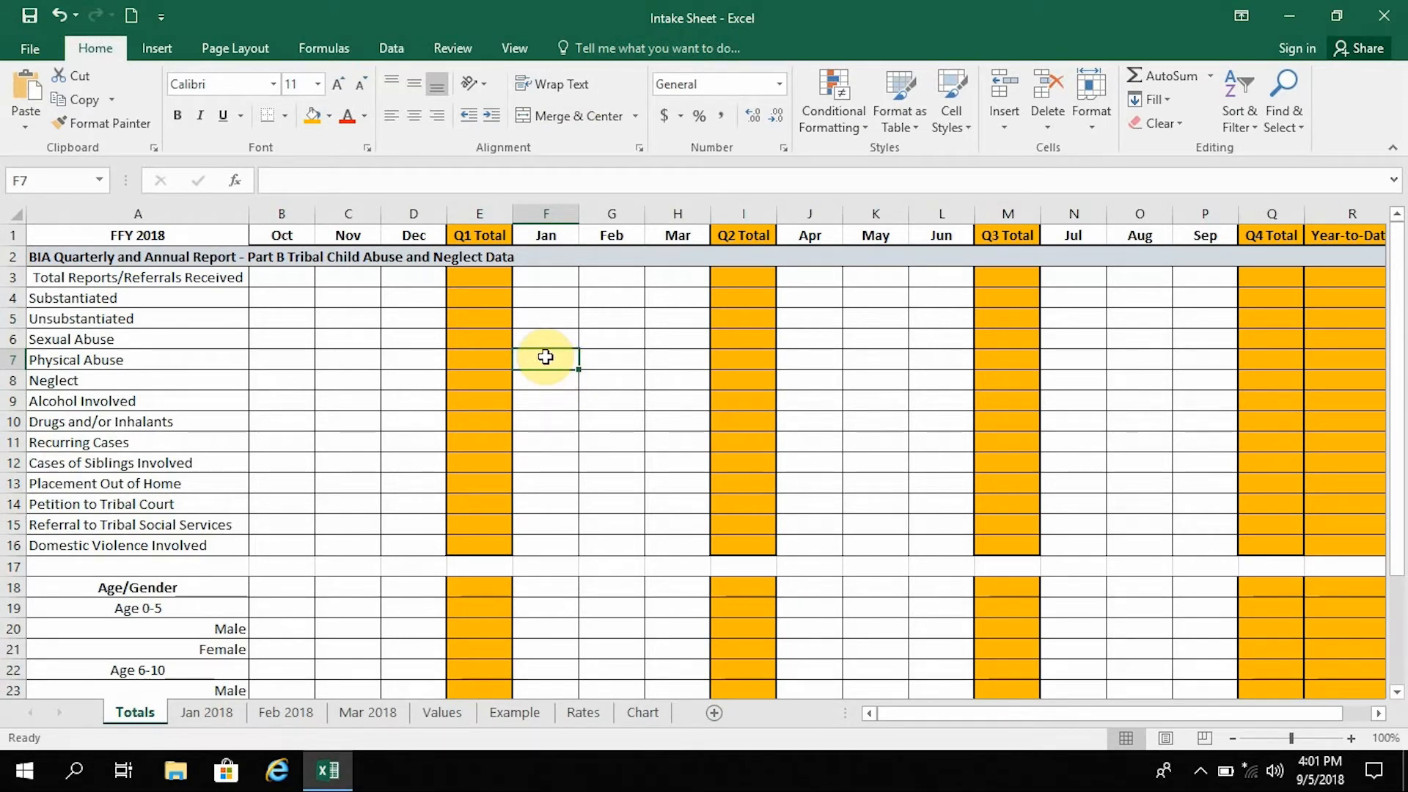
- Start a COUNTIF formula in the January Physical Abuse cell F7 with the range 'Jan 2018'!G2:G500
text(=)
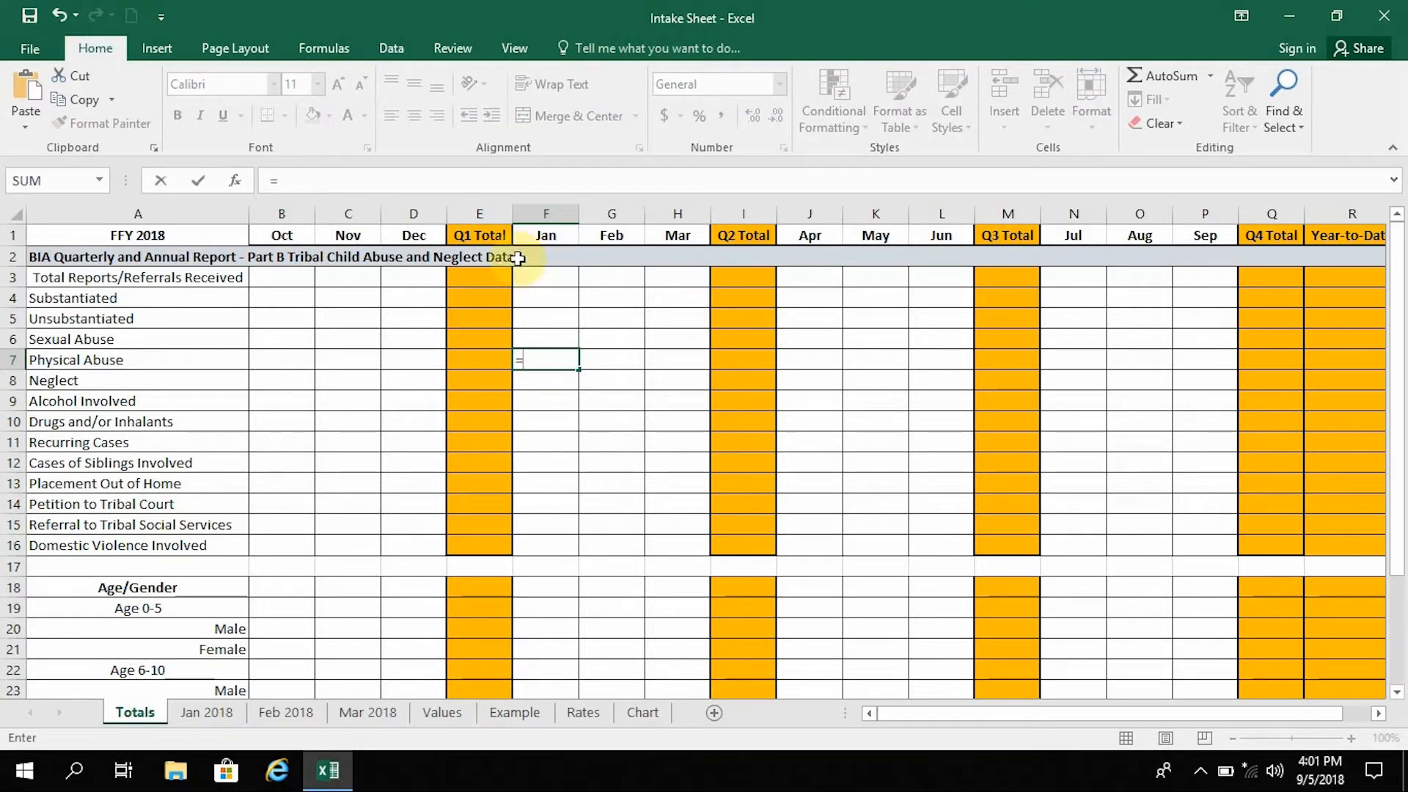
click(505, 180)
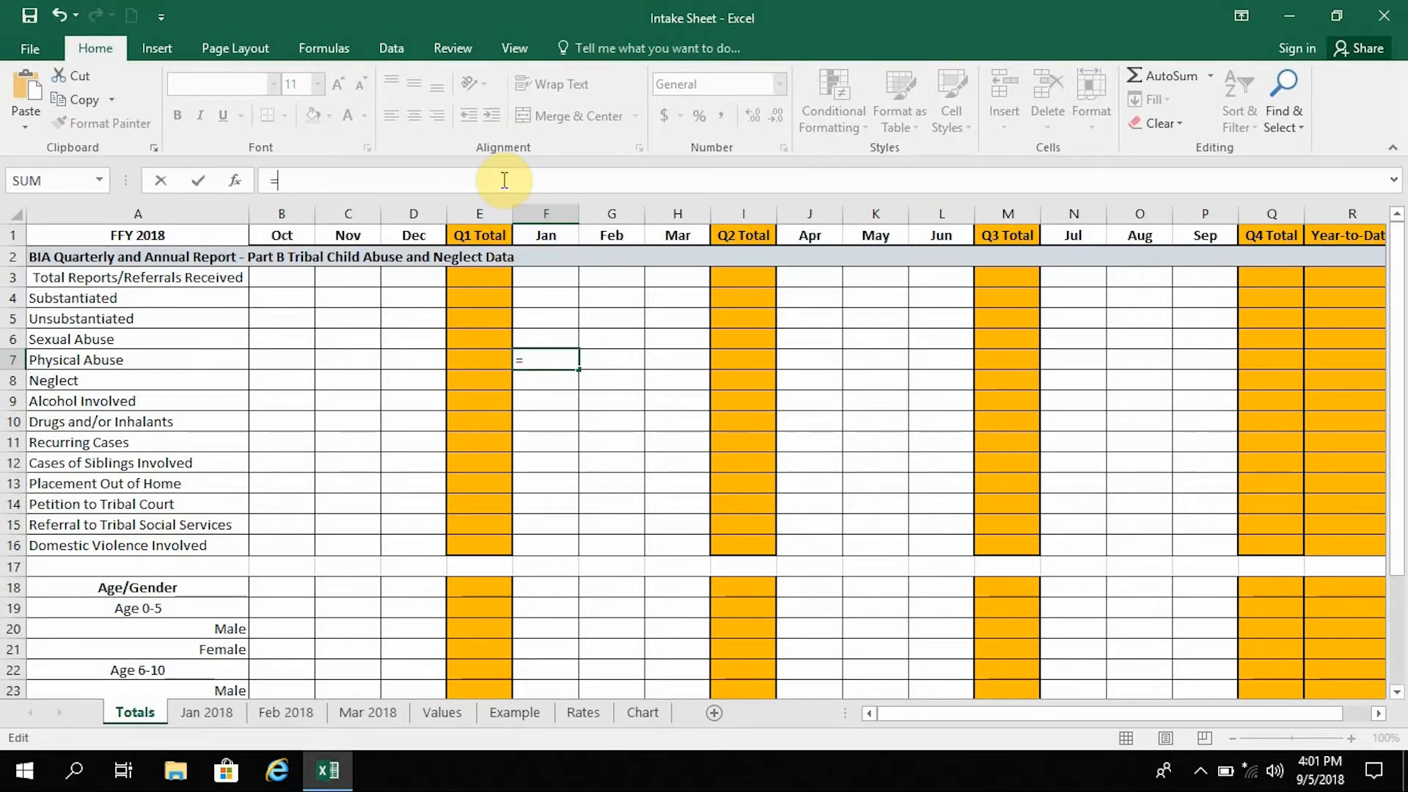
text(COUNTIF)
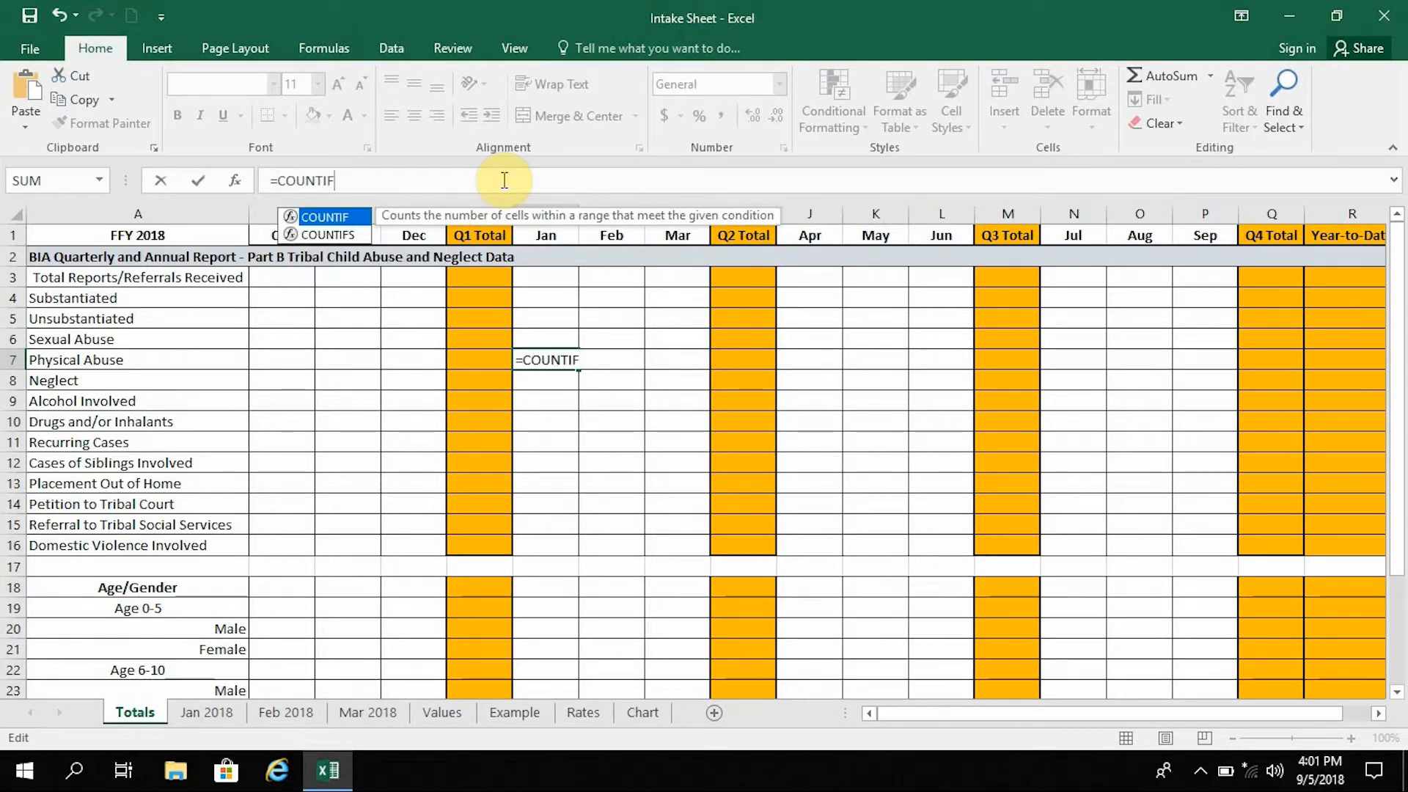
text(()
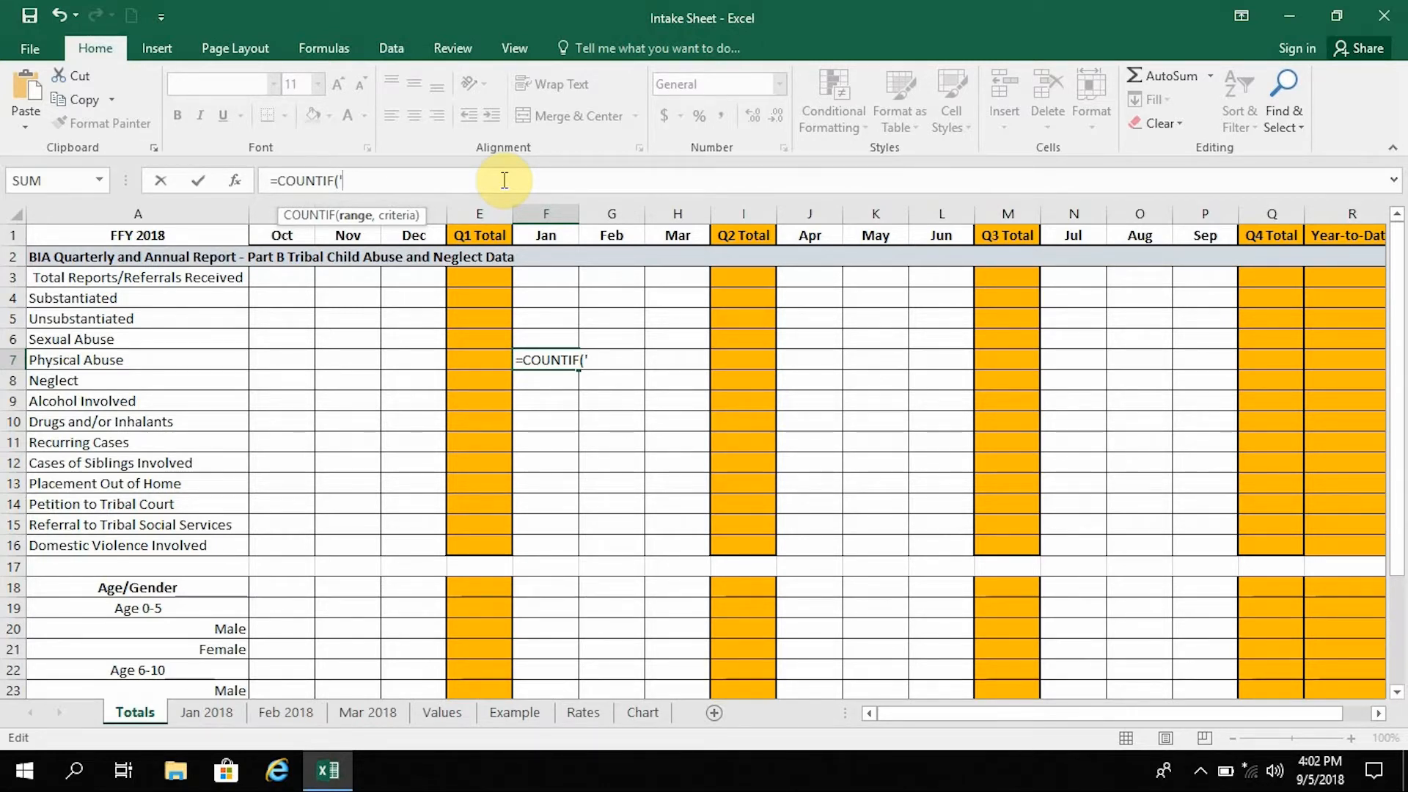
text(Jan 2018)
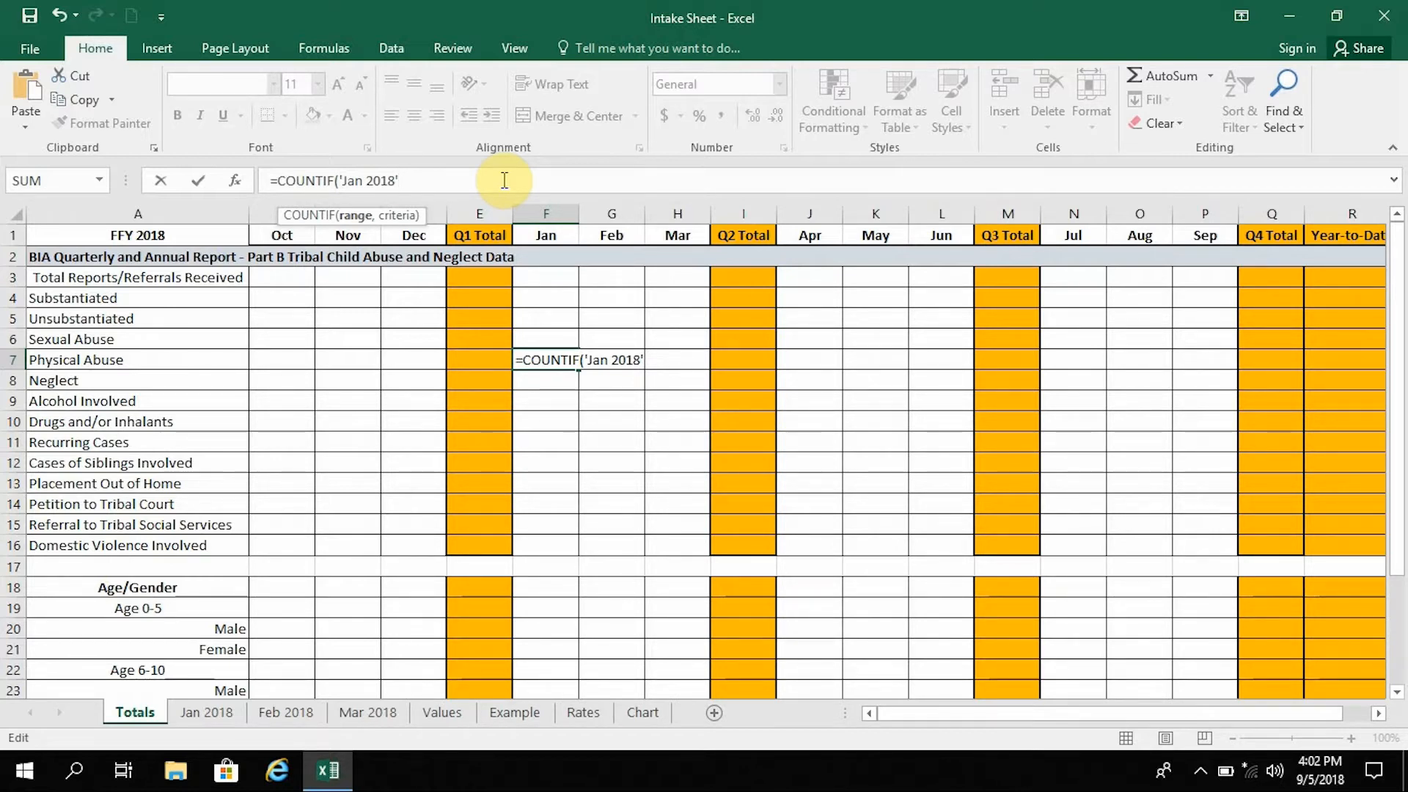
text(!)
key(BackSpace)
text(G2:)
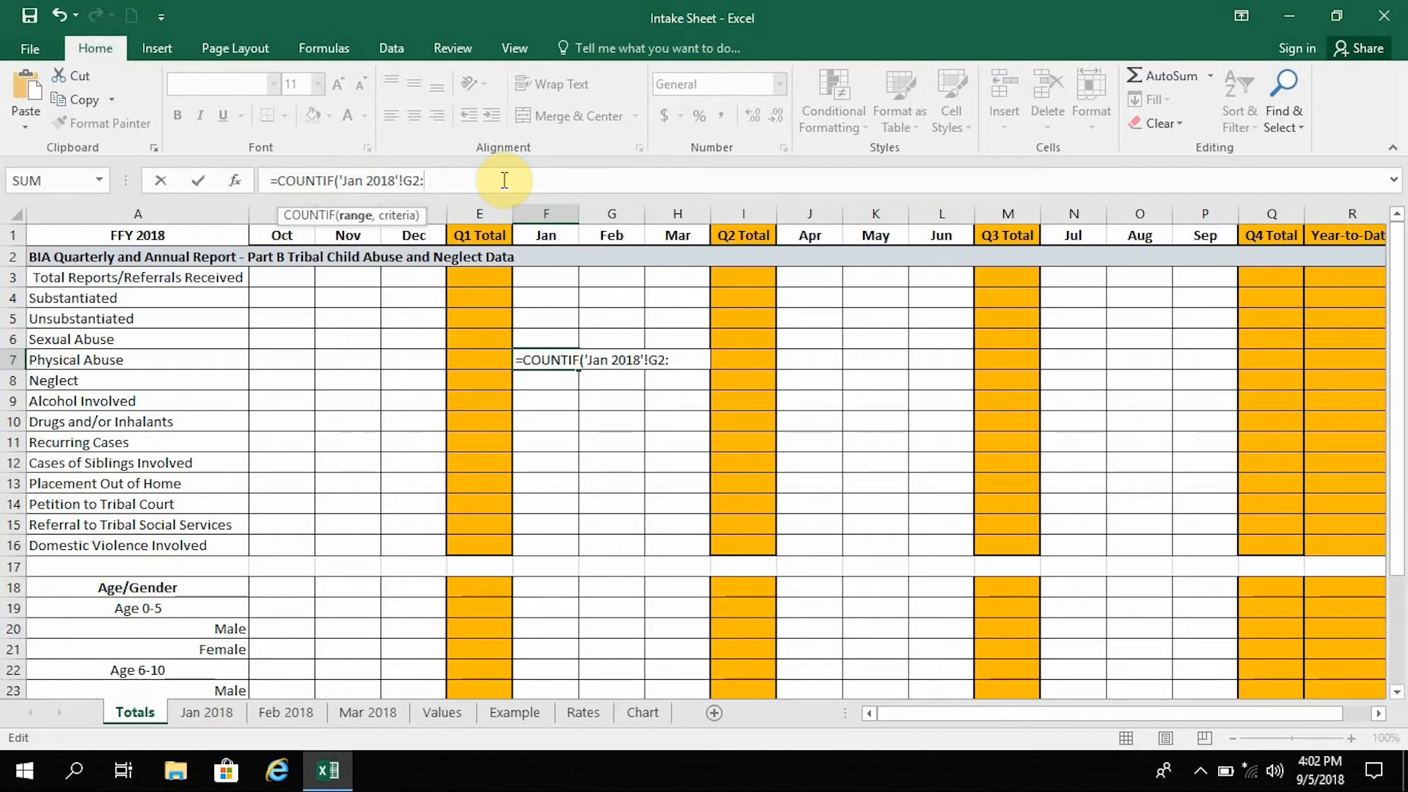
text(G)
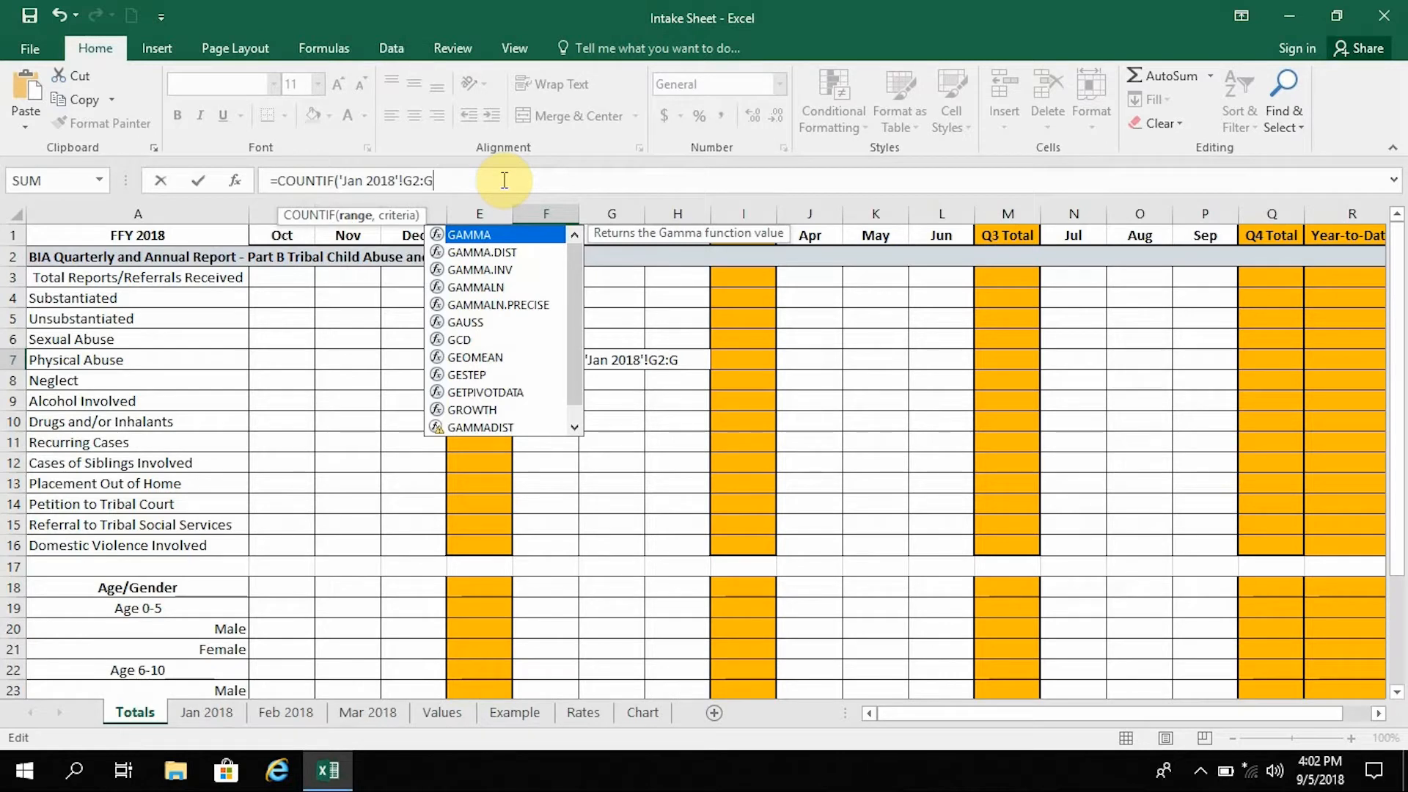
text(500)
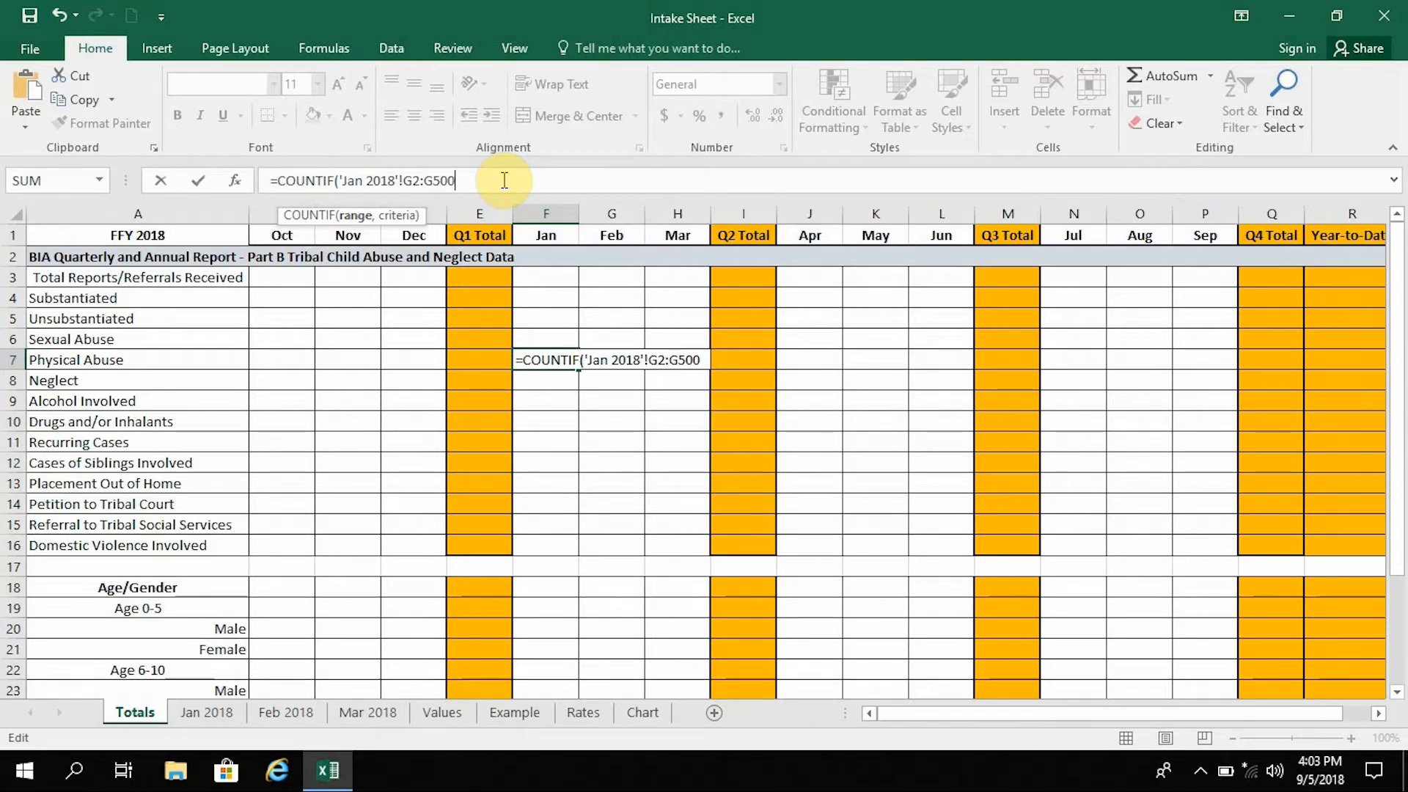
- Complete the COUNTIF formula in F7 with the criterion "Phys*" and commit it
text(,)
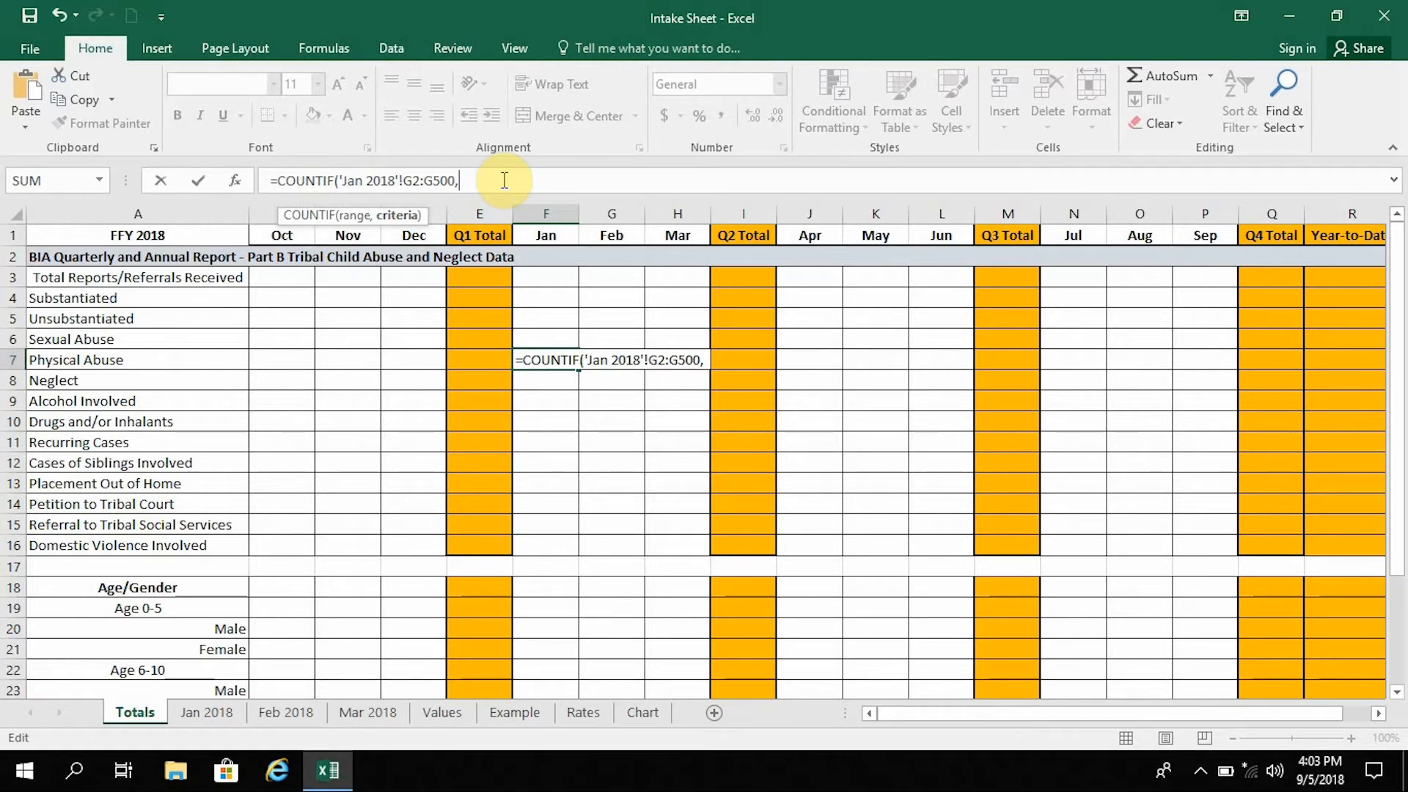
text(")
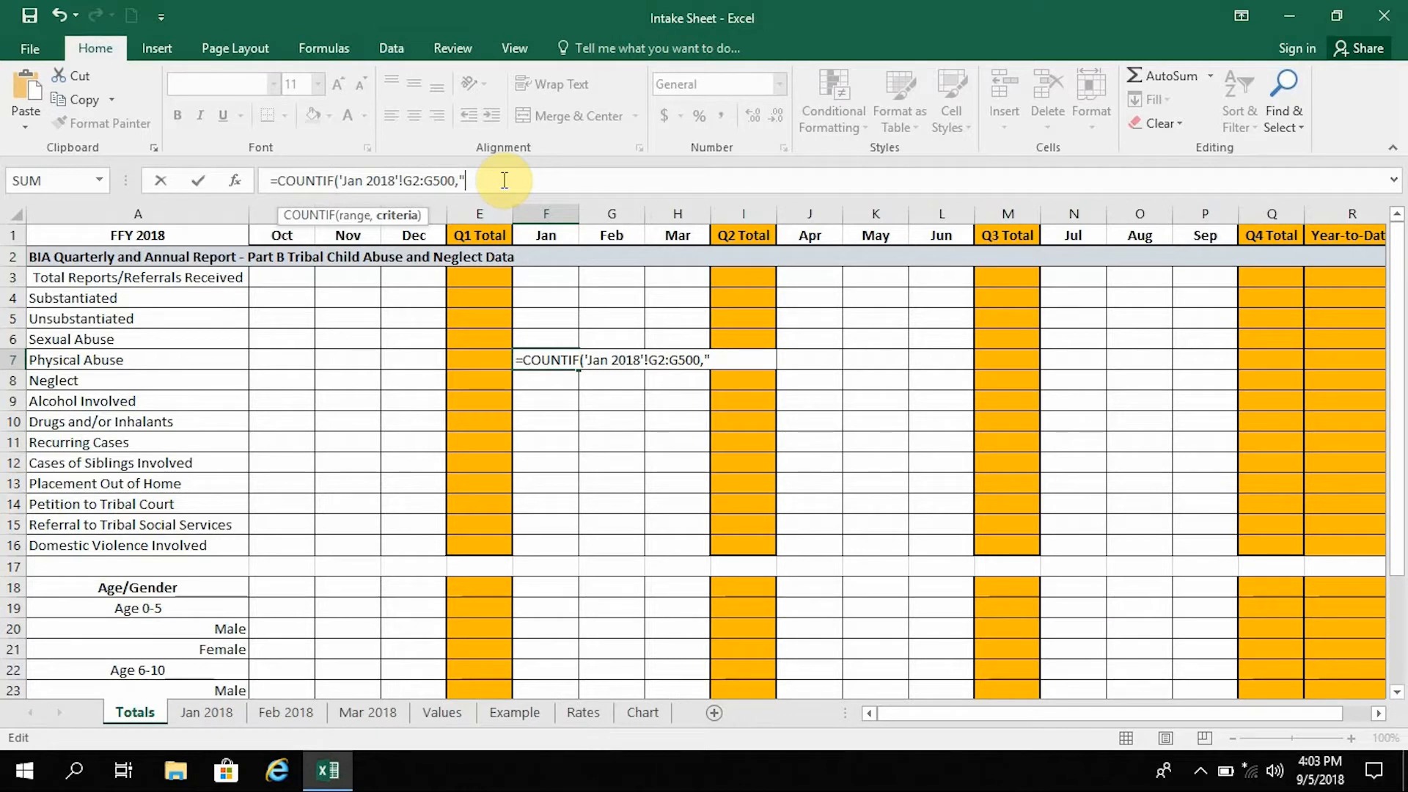
text(Phys*)
text(")
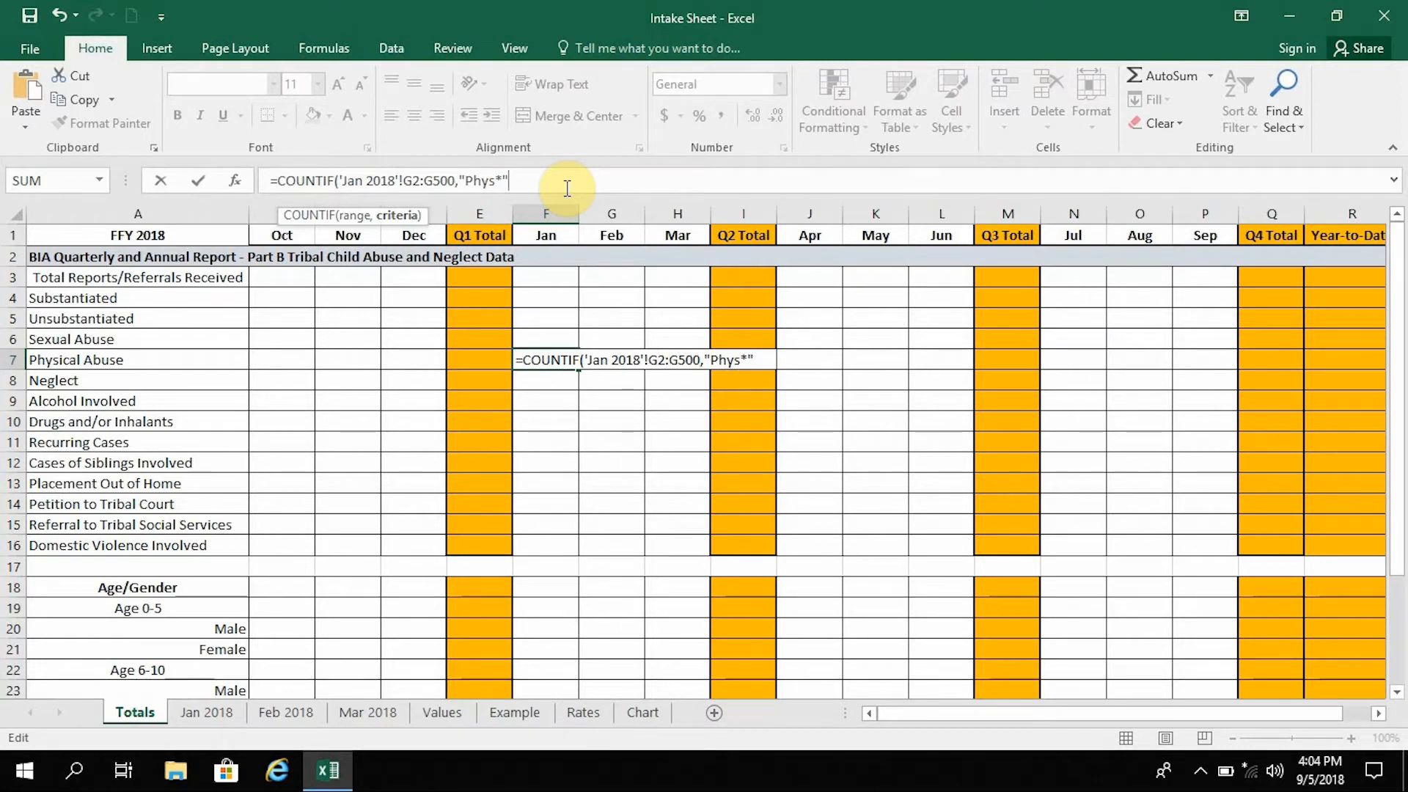
text())
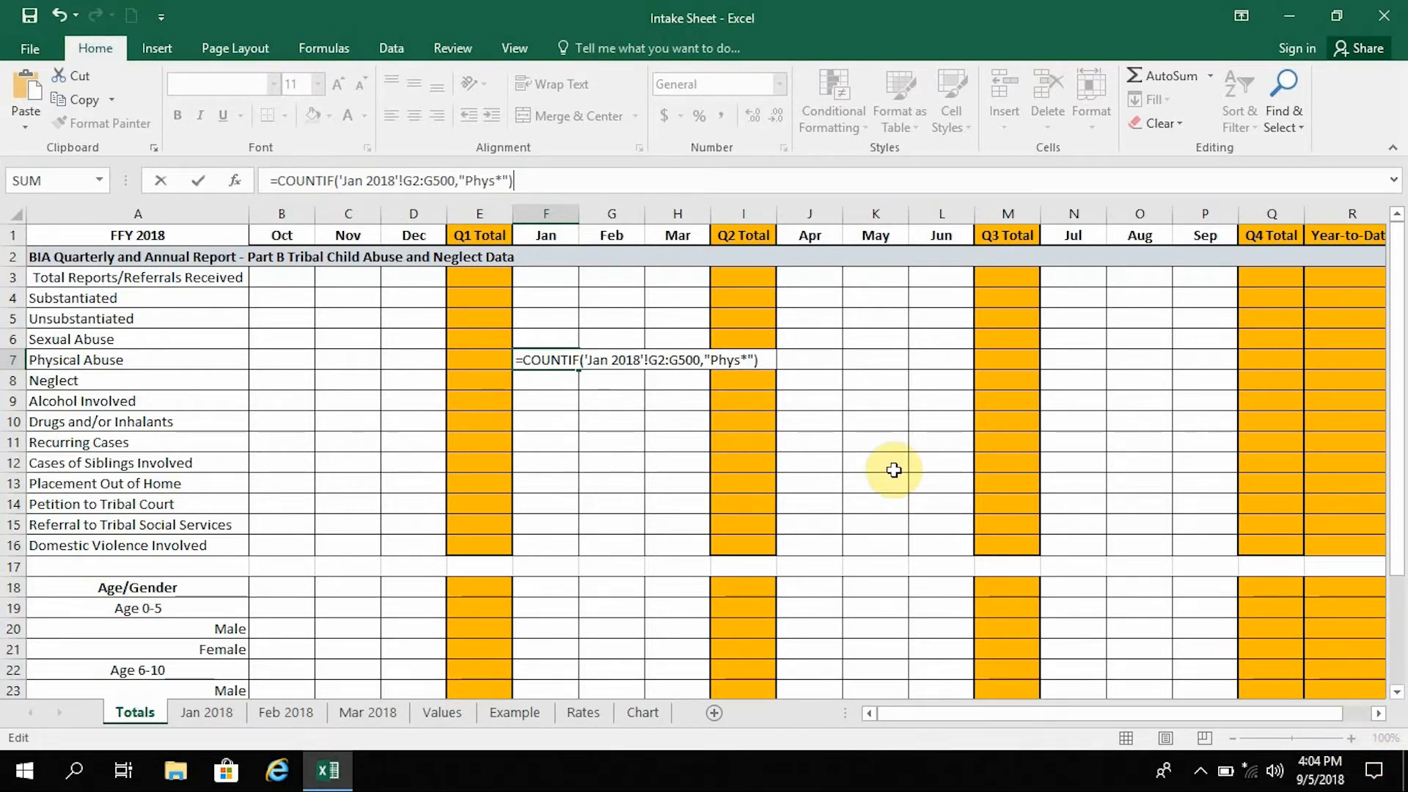
key(Tab)
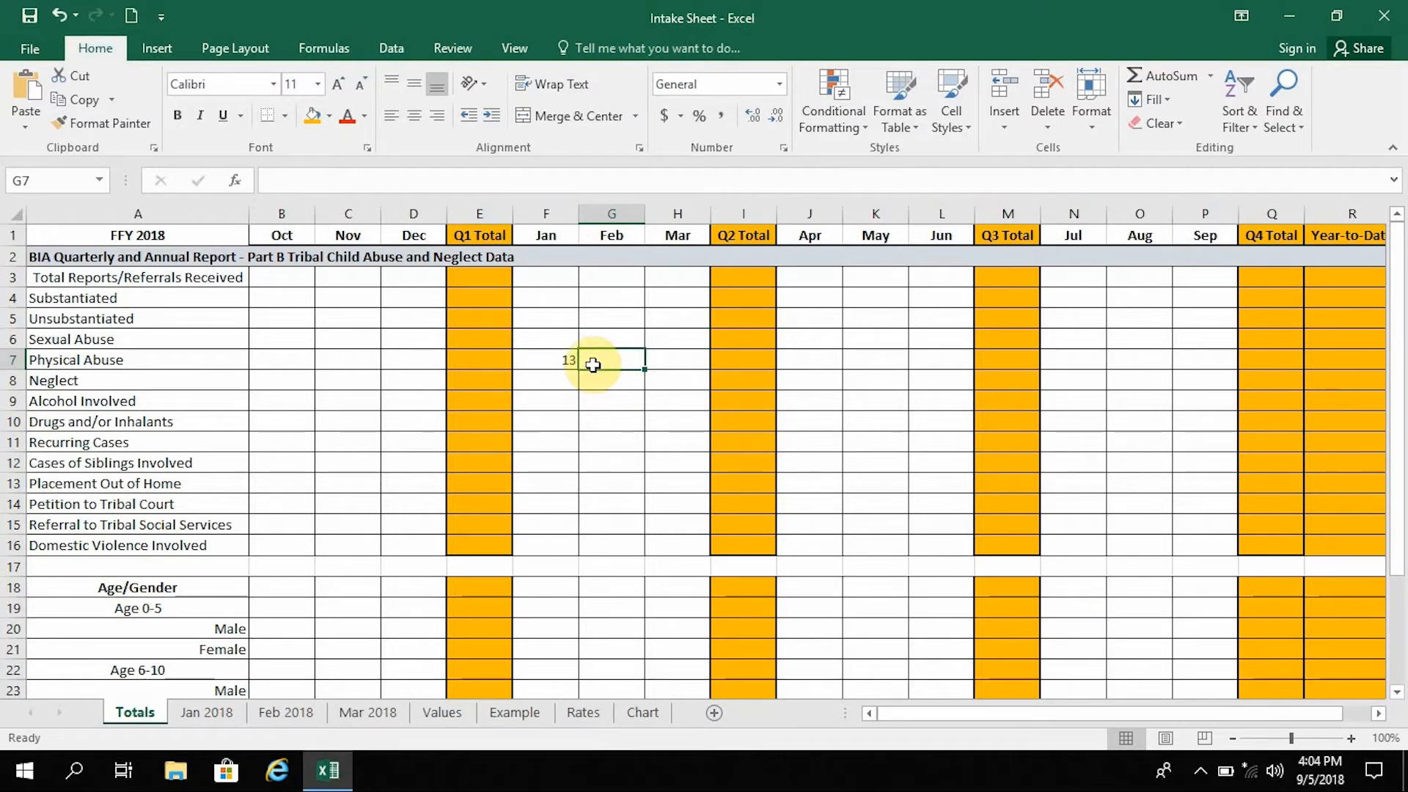
- Inspect the January Physical Abuse formula at 120% zoom and select the adjacent February cell G7
click(1353, 738)
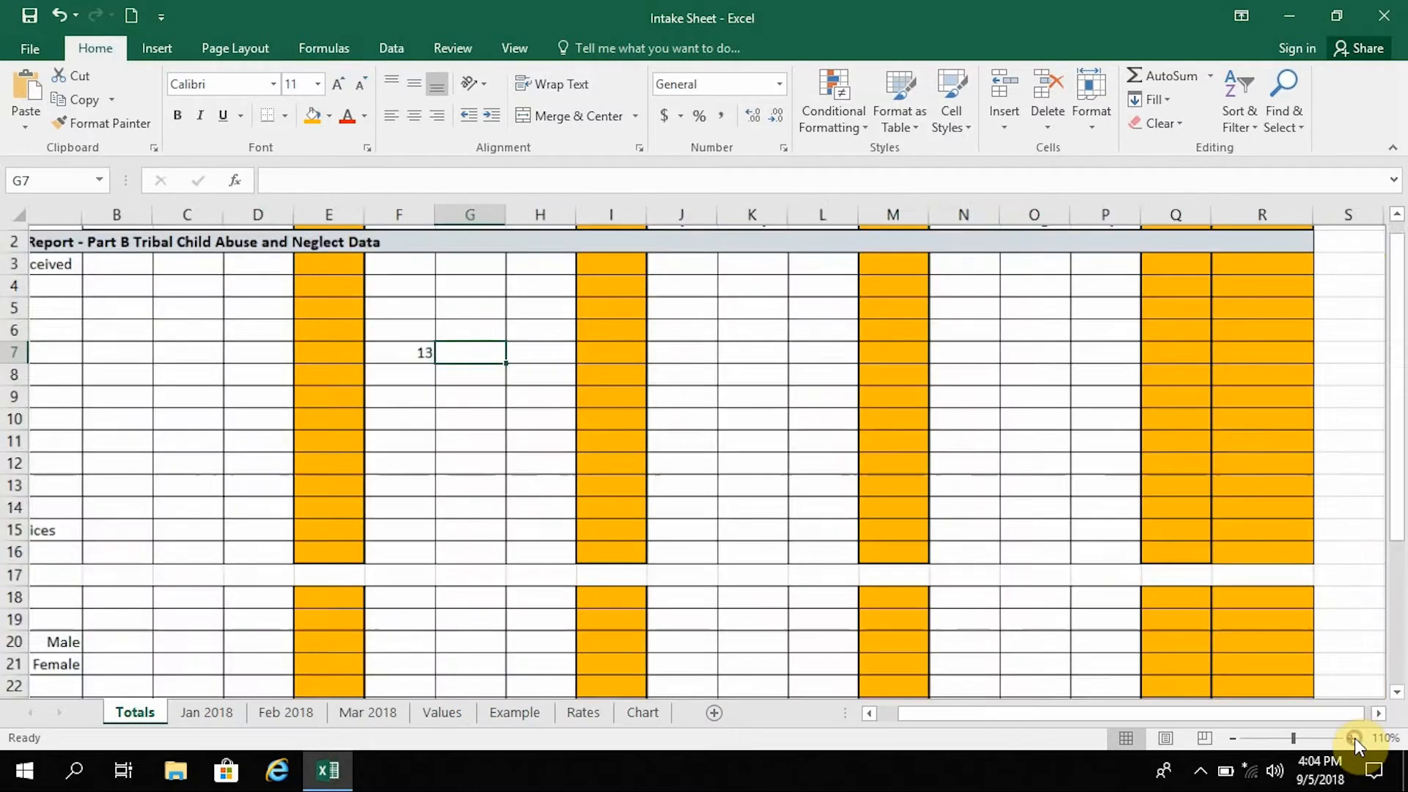
click(1354, 738)
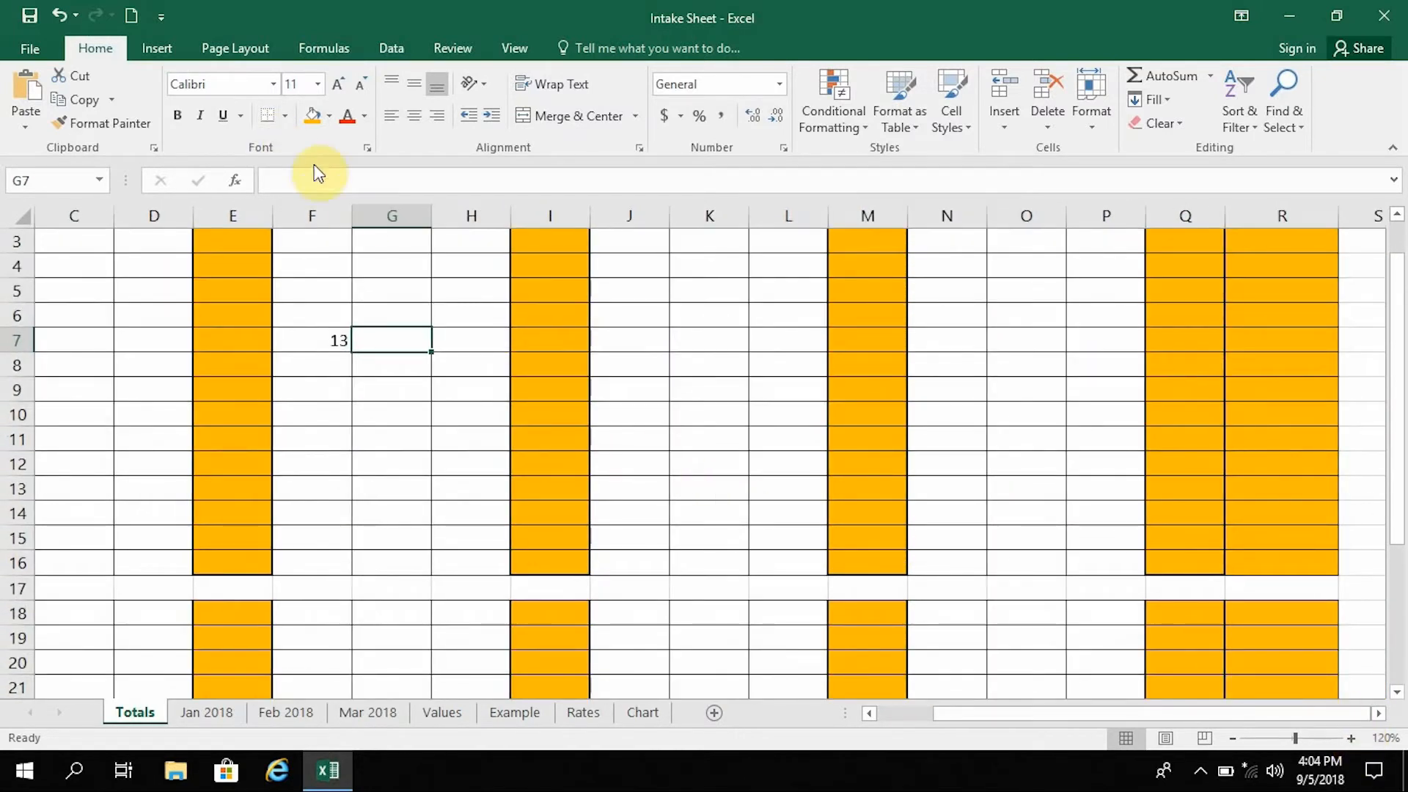
click(332, 341)
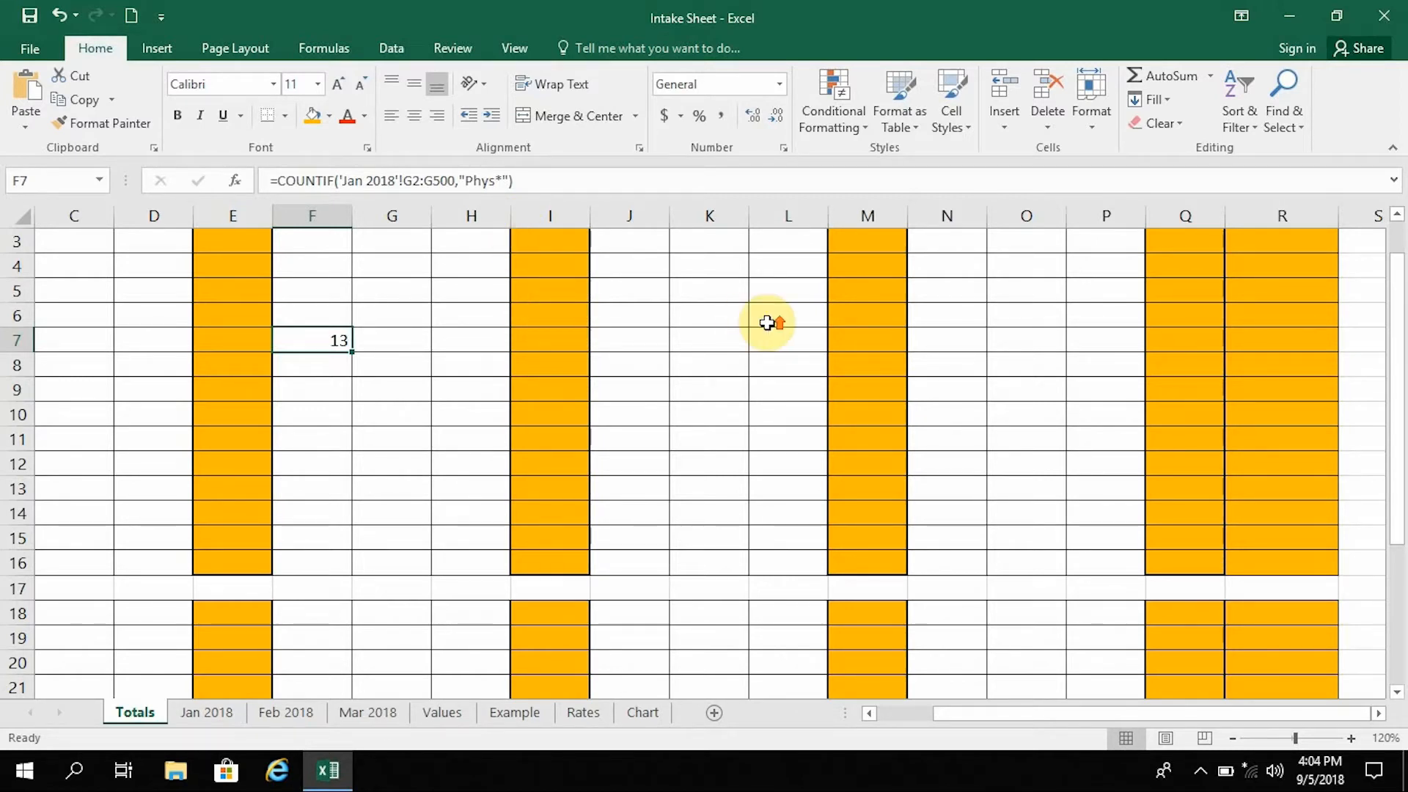
scroll(807, 345, up, 1)
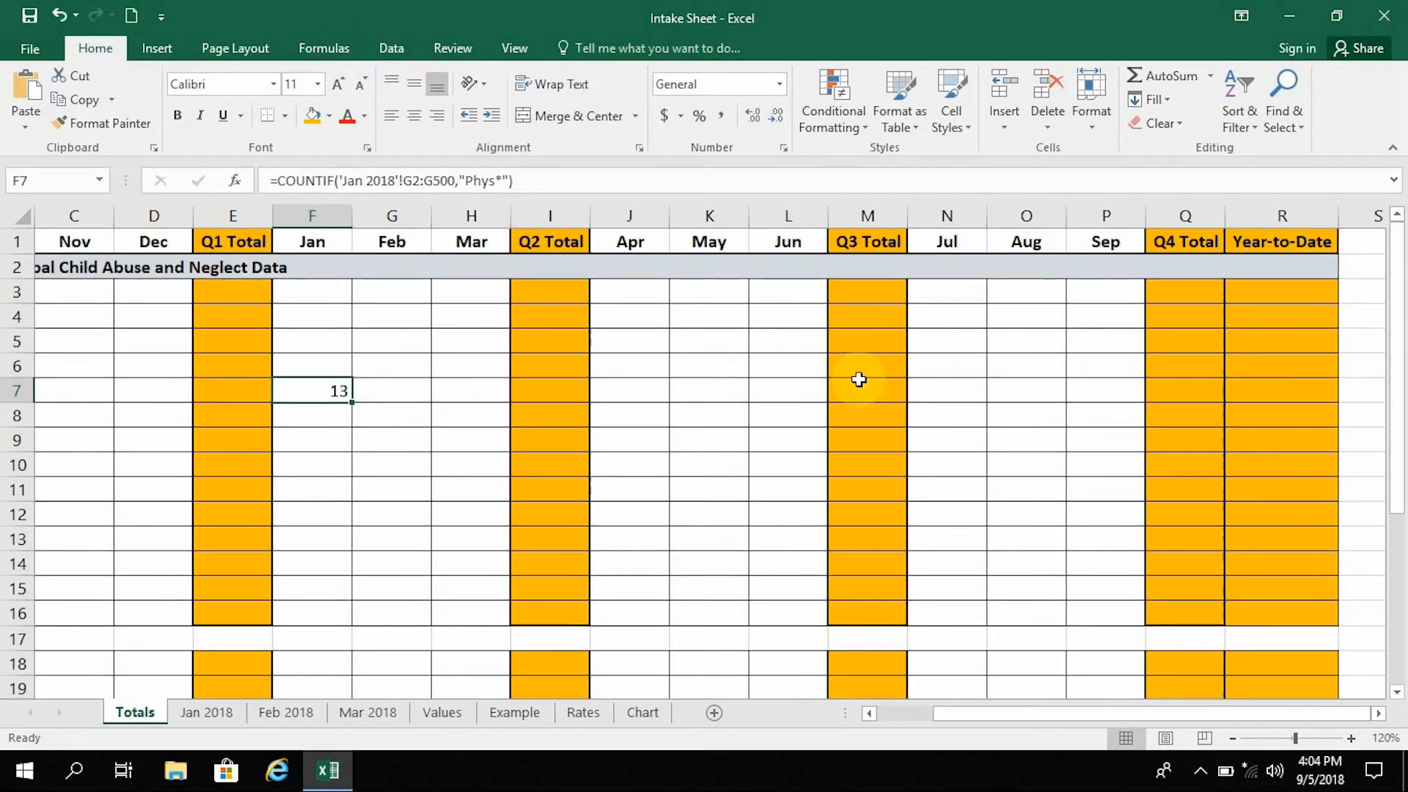
click(387, 395)
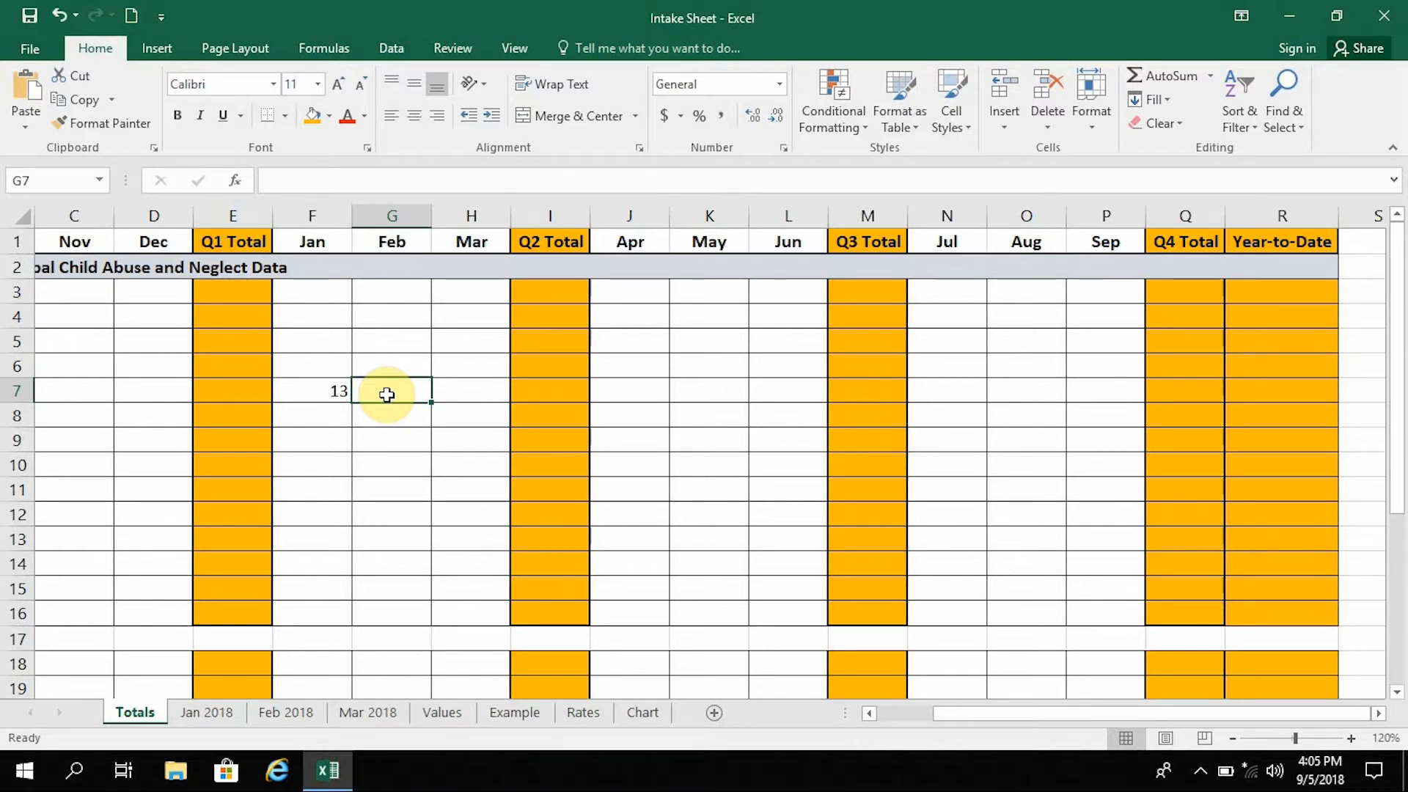
- Start a COUNTIF formula in the February Physical Abuse cell G7 with the range 'Feb 2018'!G2:G500
text(=)
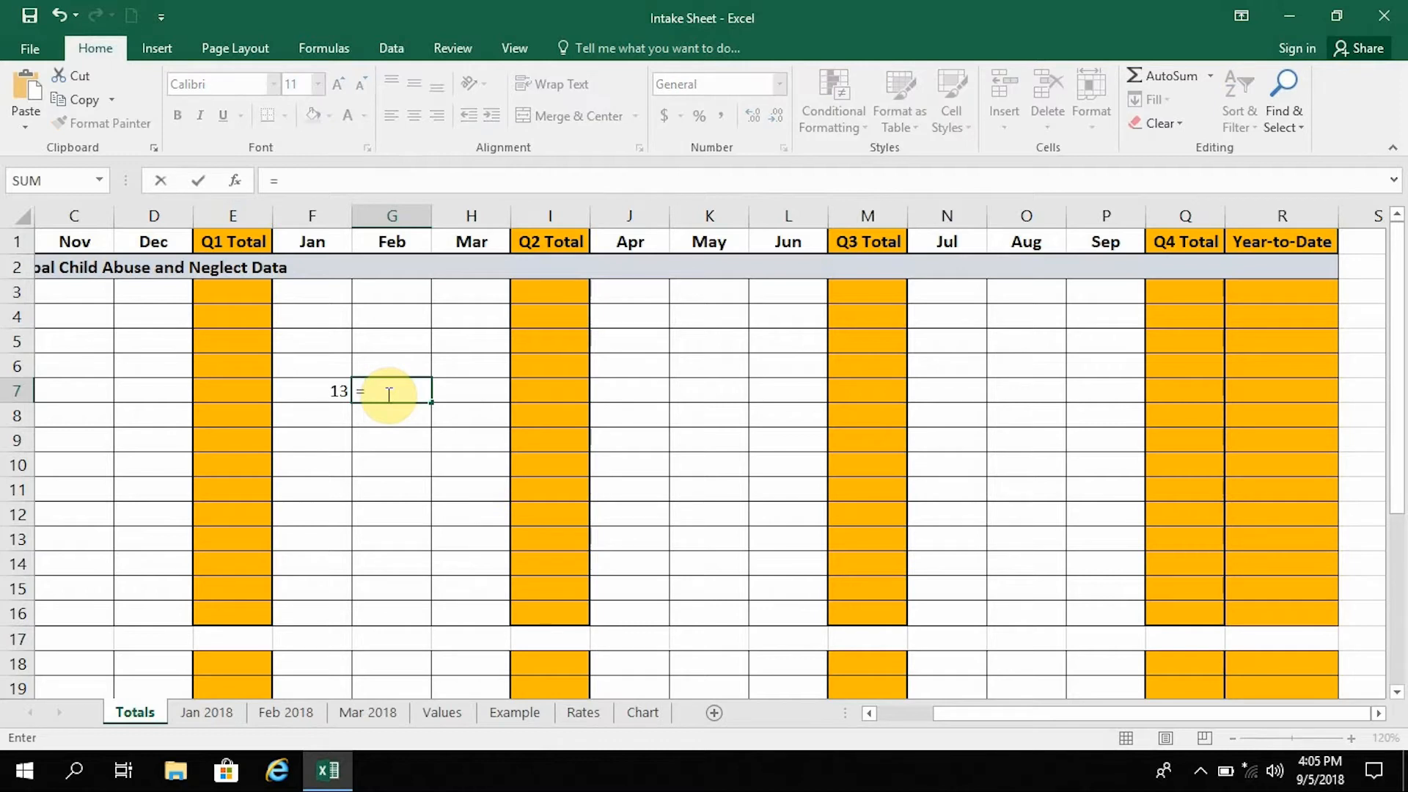
text(C)
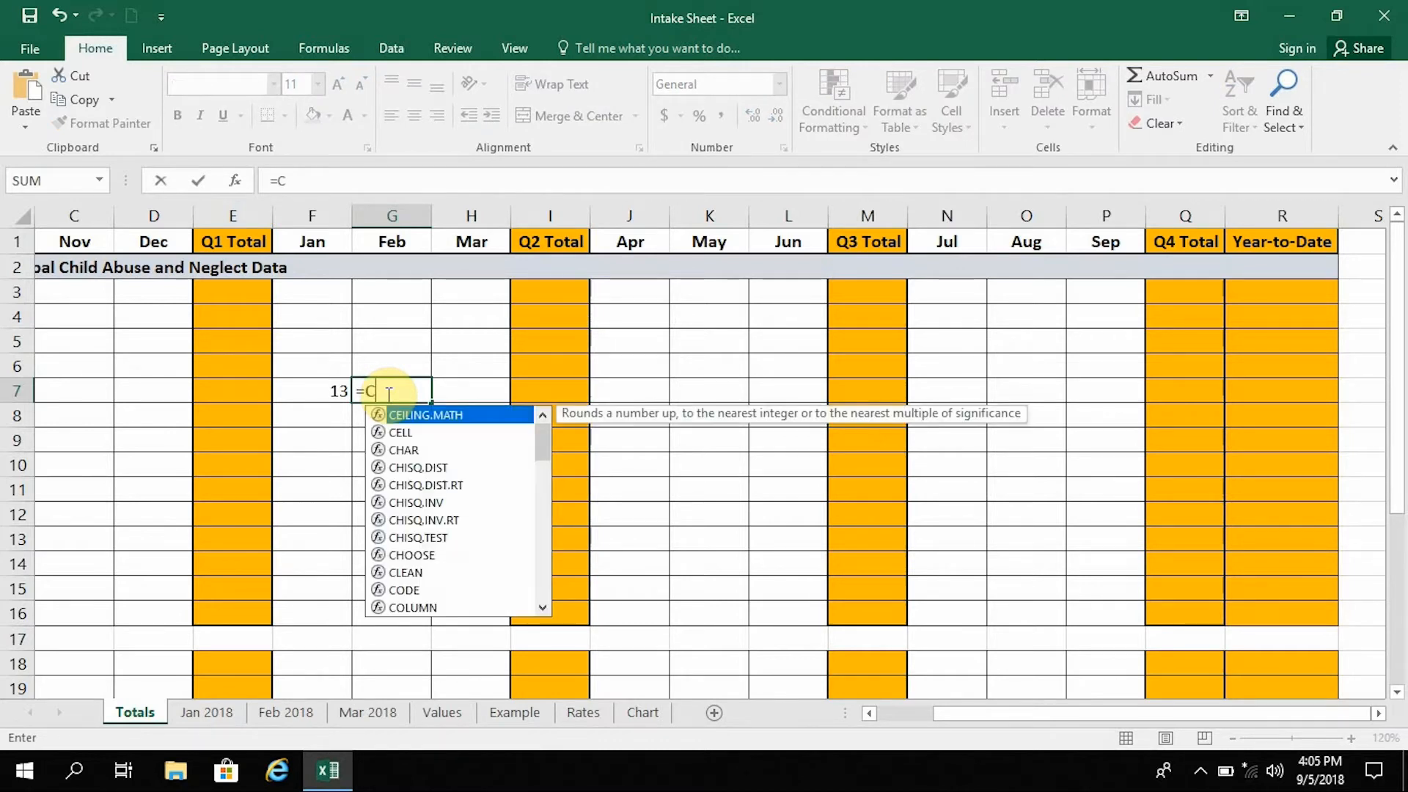
text(OUNTIF)
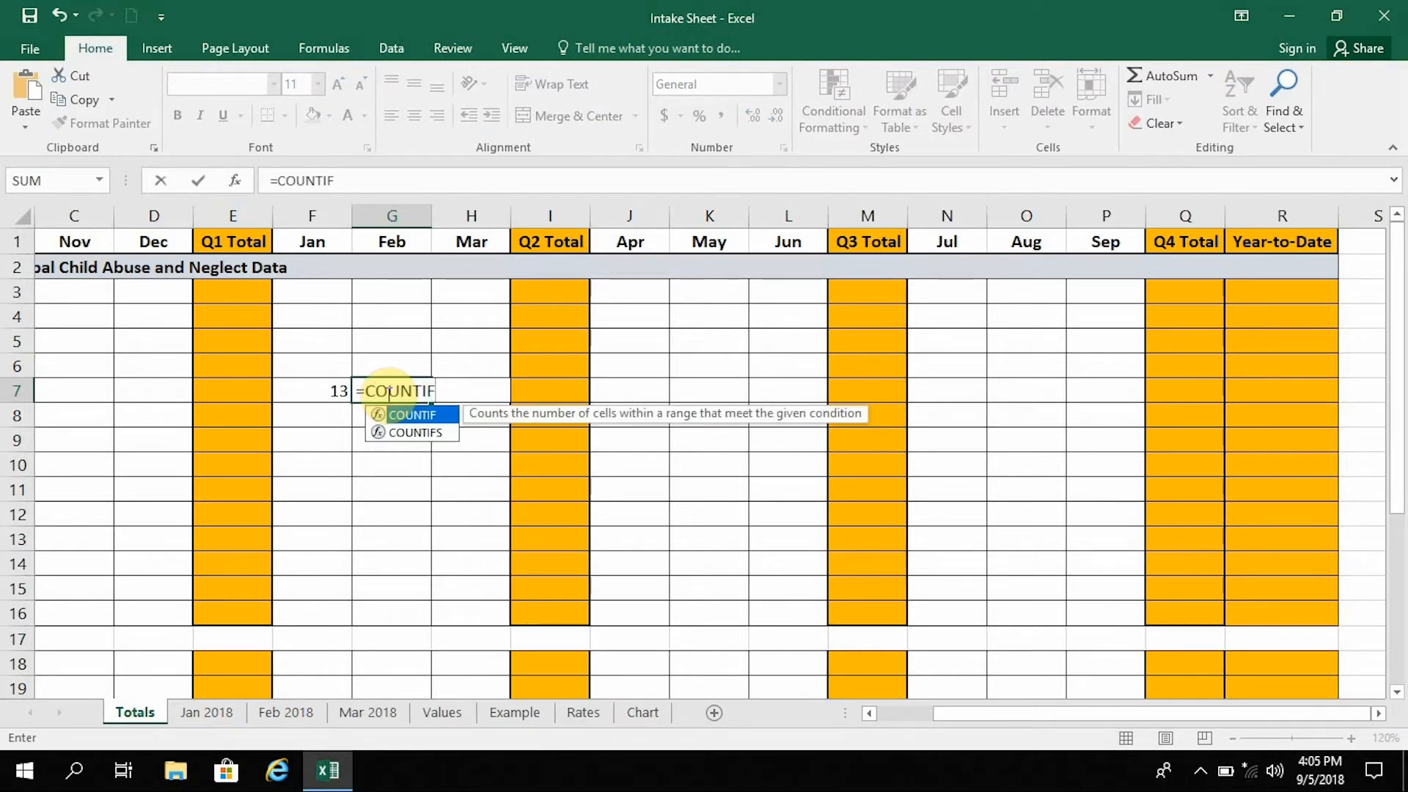
text(()
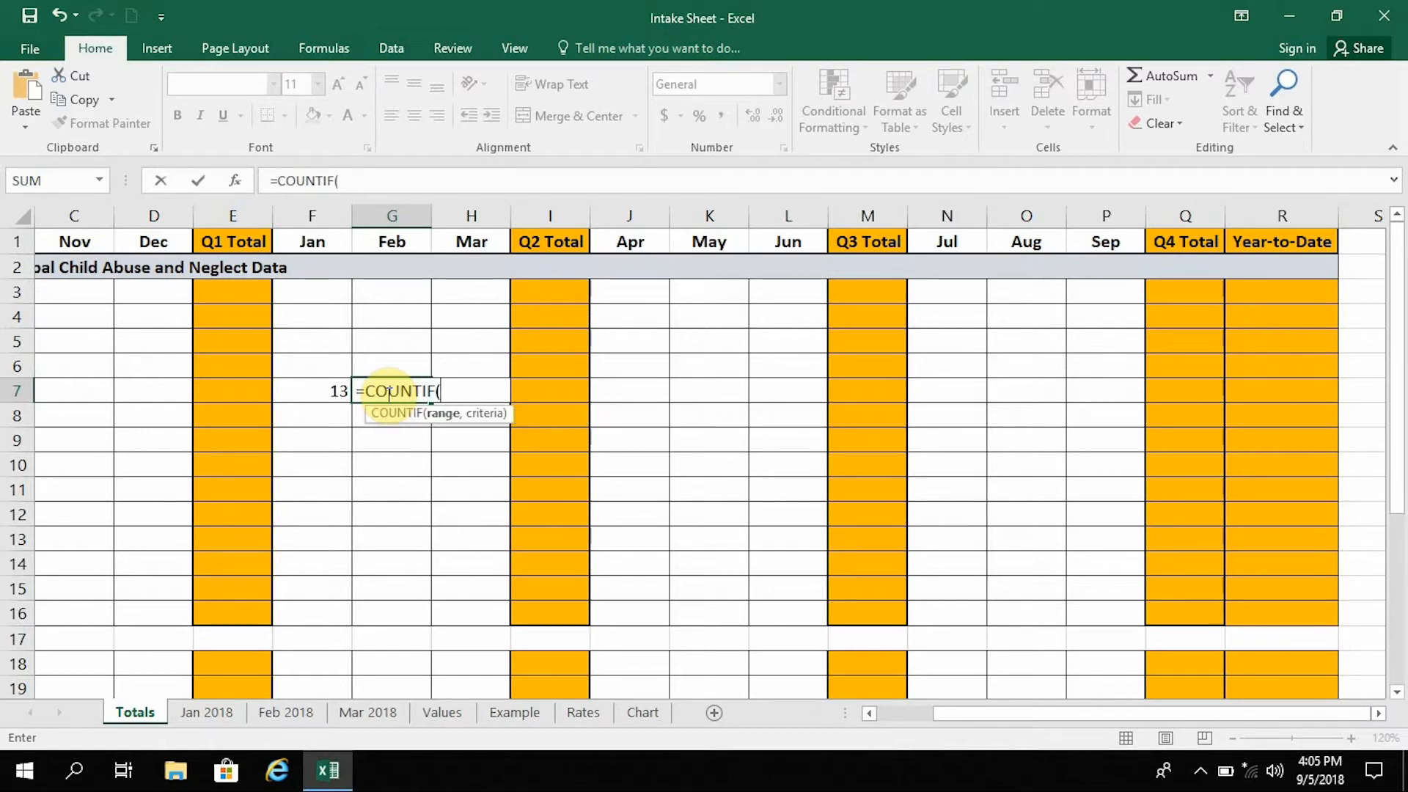
text(')
text(Feb 201)
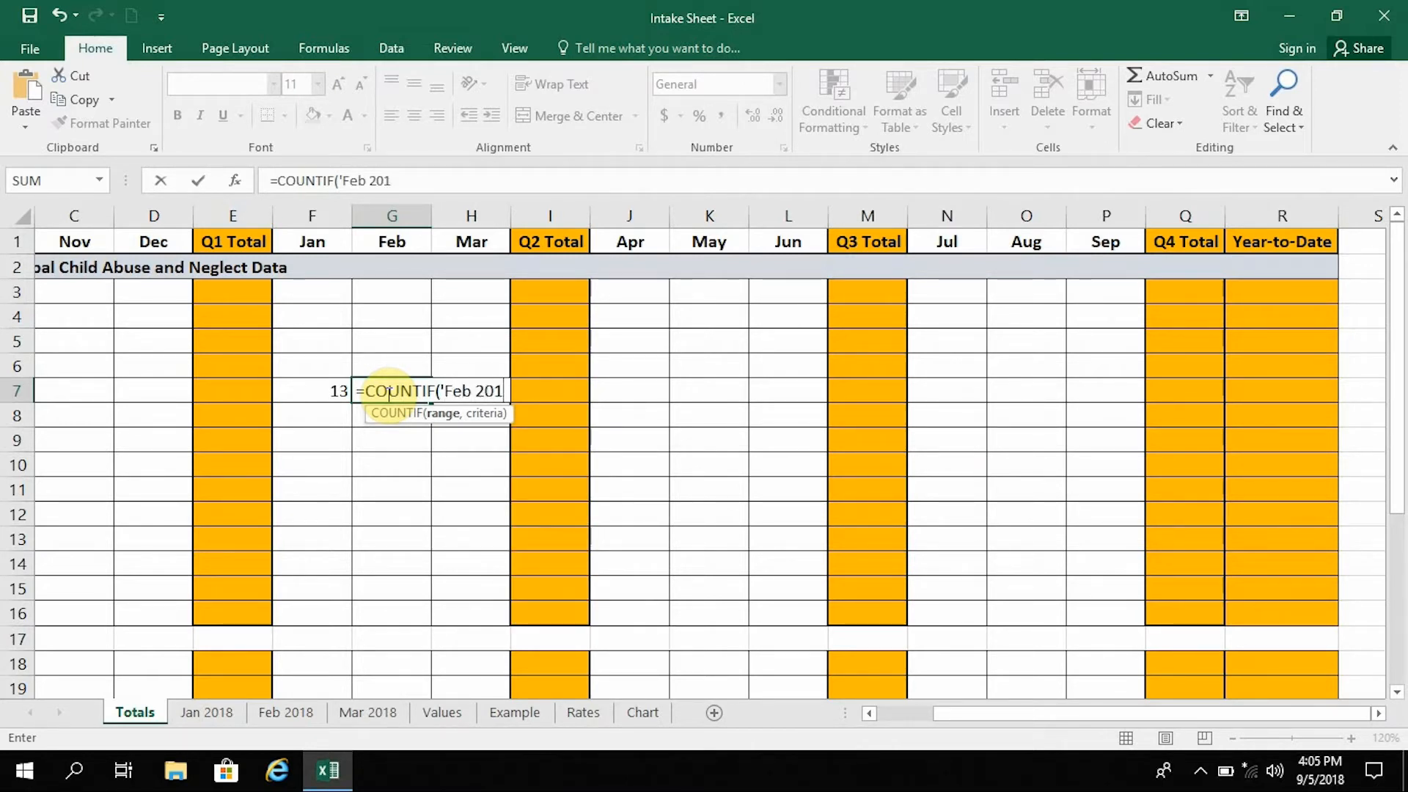
text(8')
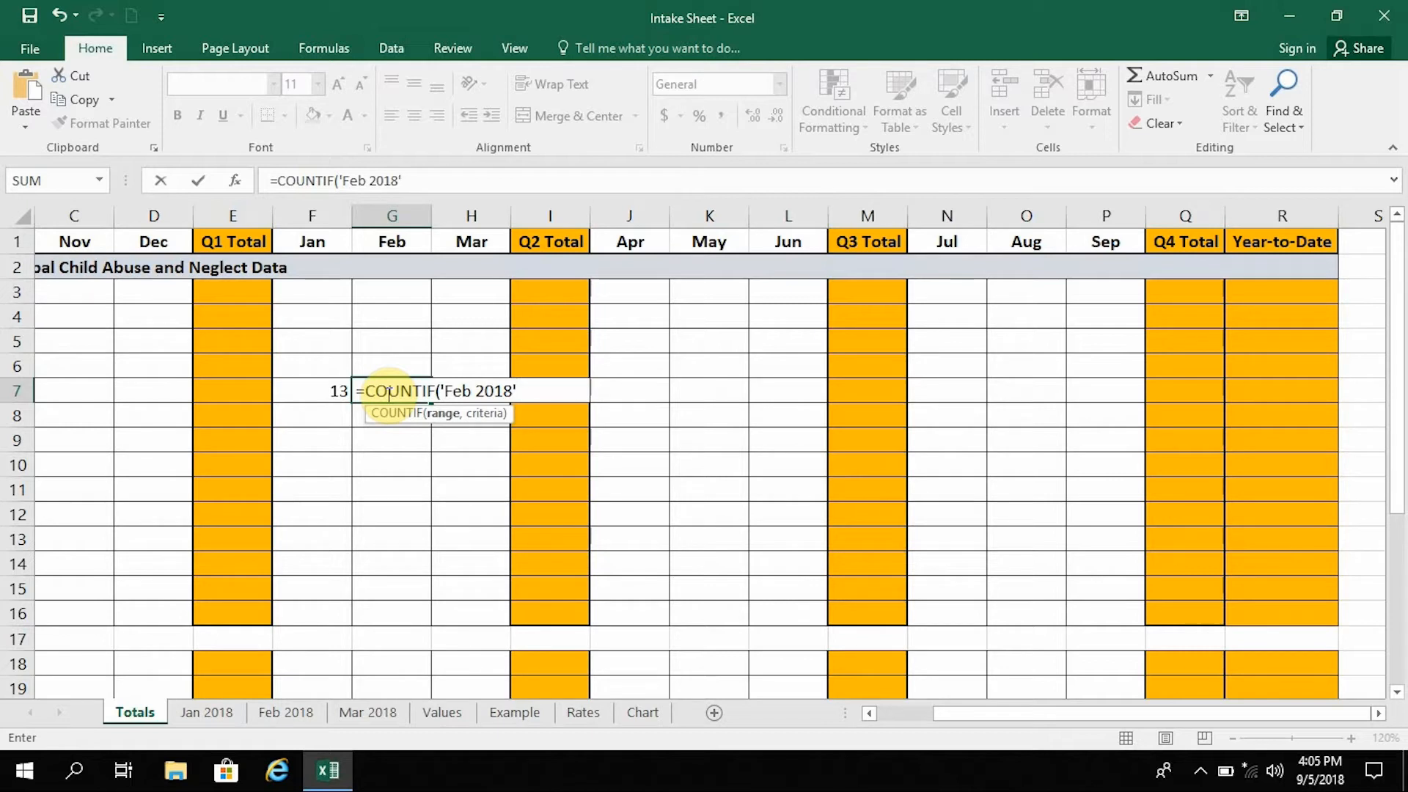
text(!G2:G500)
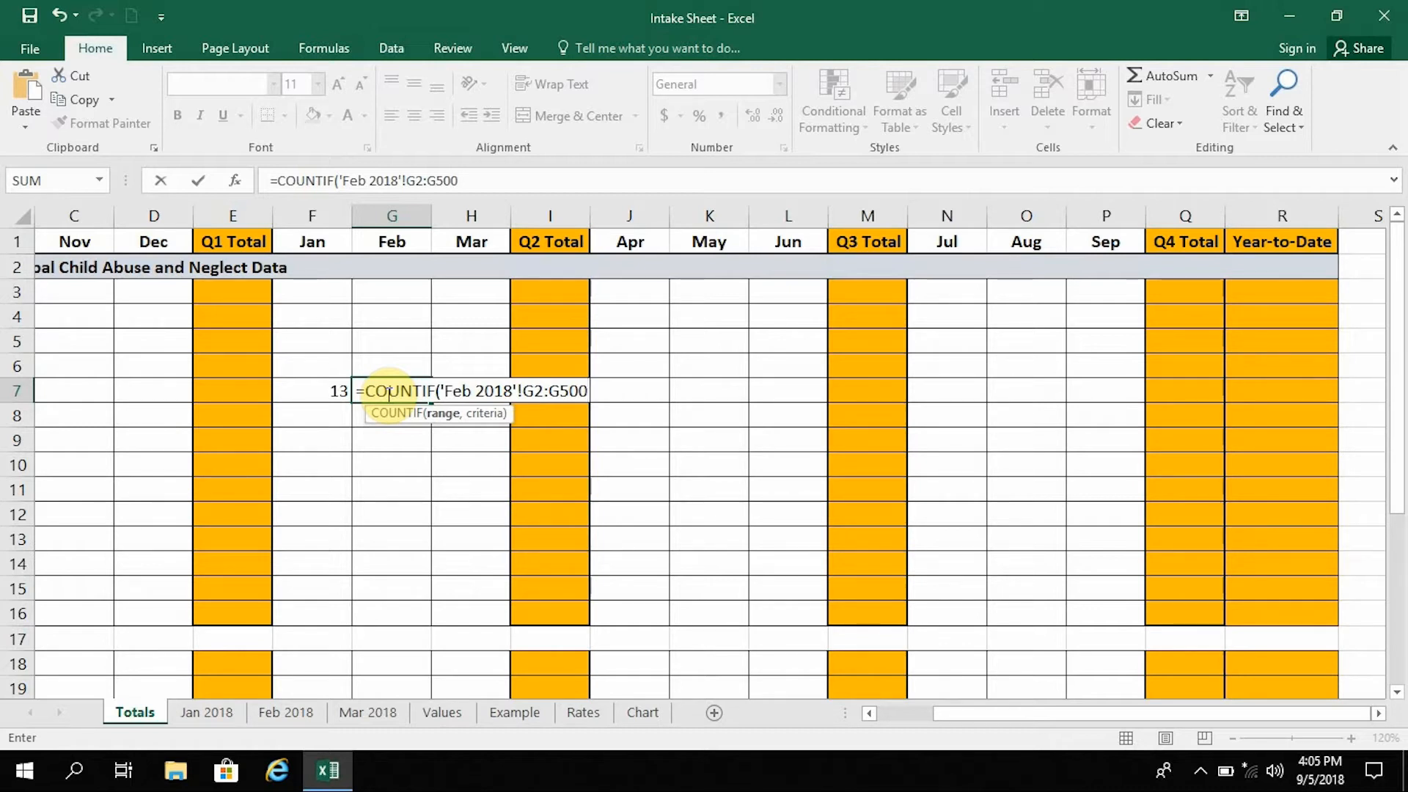
- Complete the COUNTIF formula in G7 with the criterion "Phys*" and commit it
text(,")
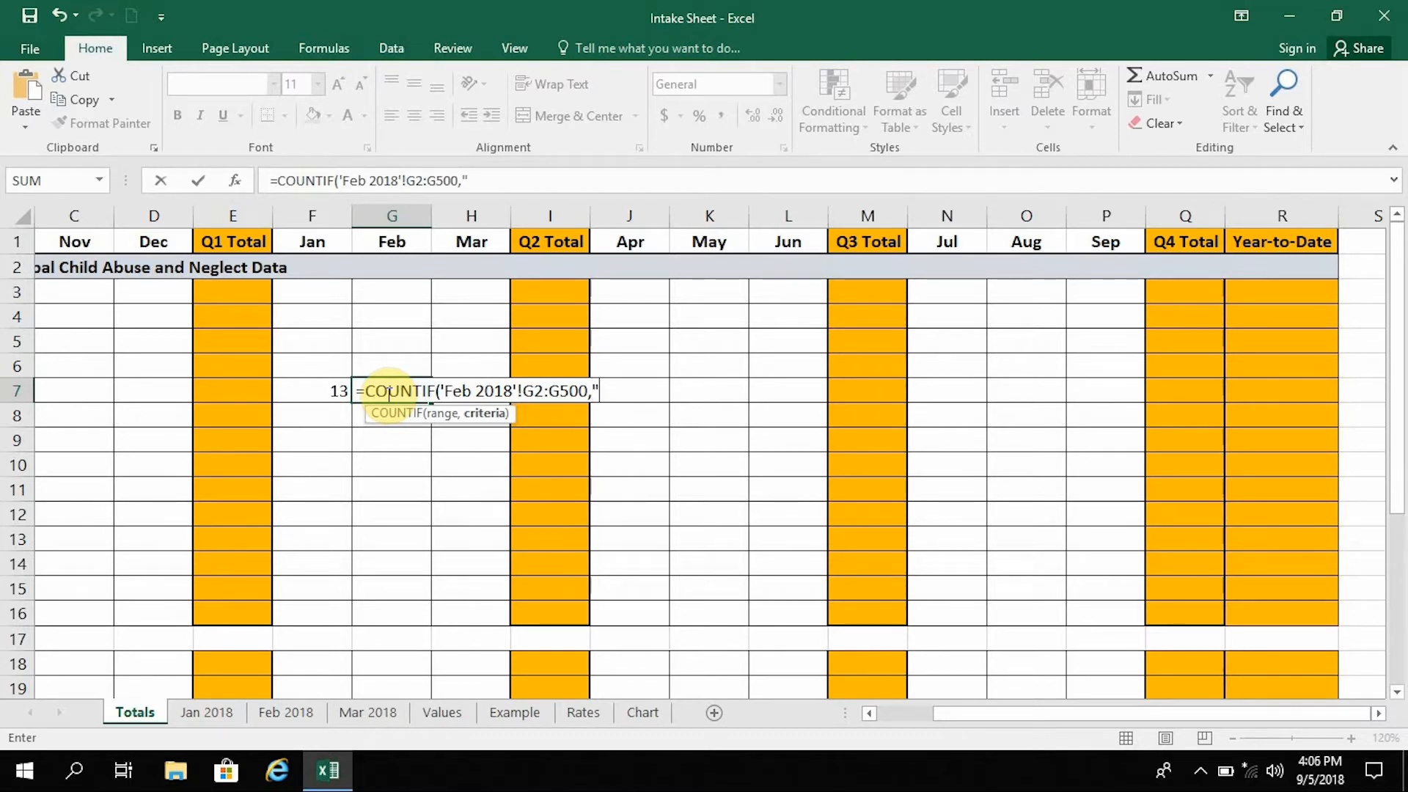
text(Phys*)
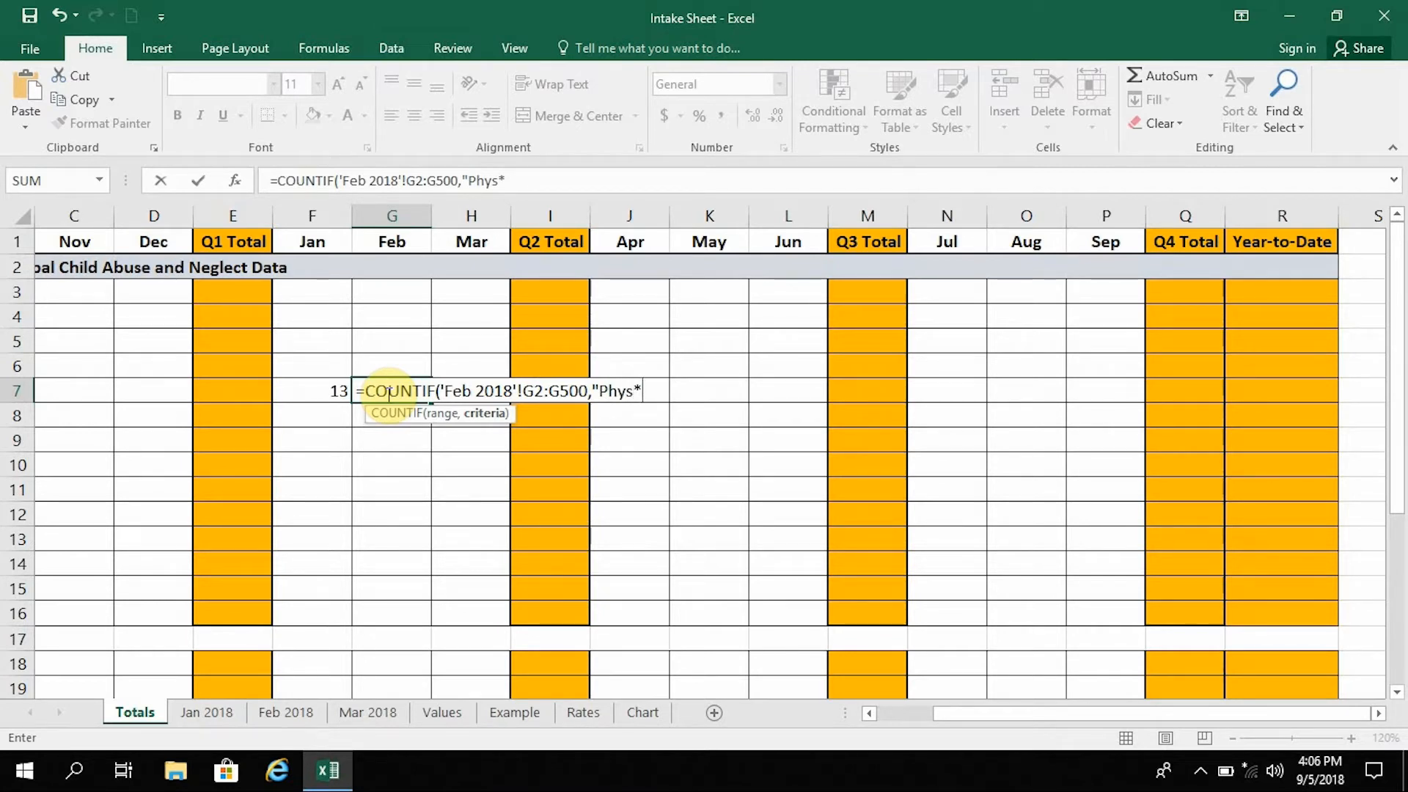
text(")
text())
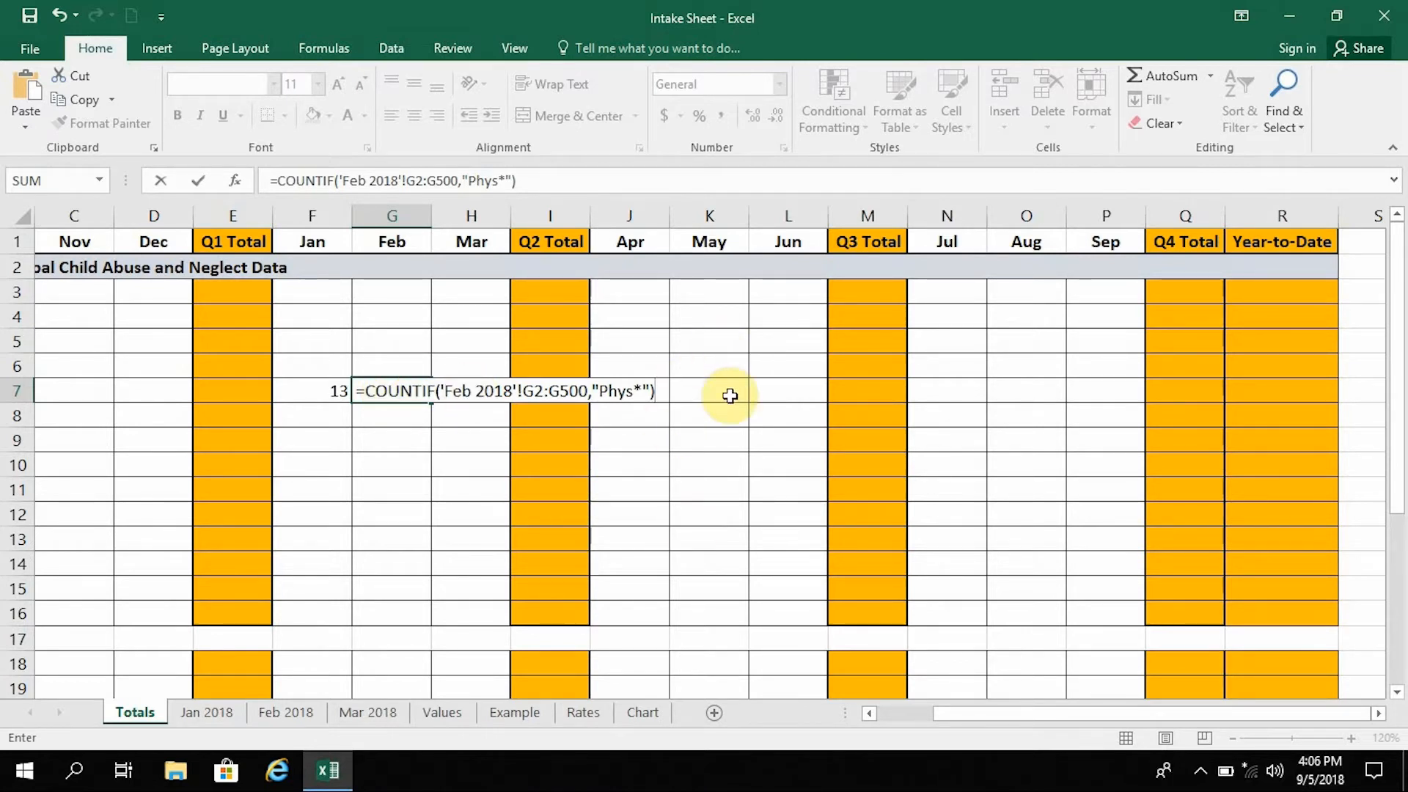
click(716, 317)
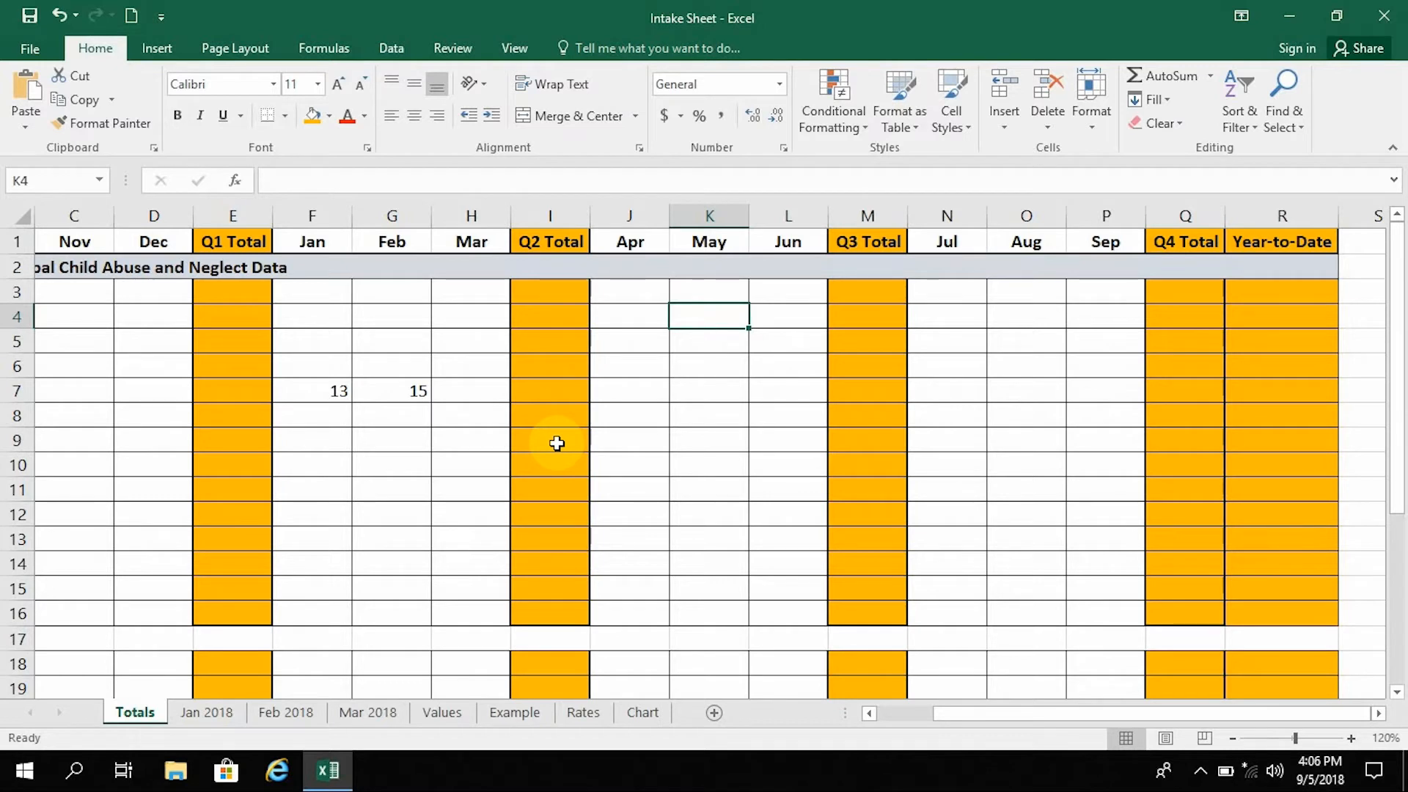
- Copy the full text of the January Physical Abuse formula in F7 and leave the cell unchanged
click(465, 391)
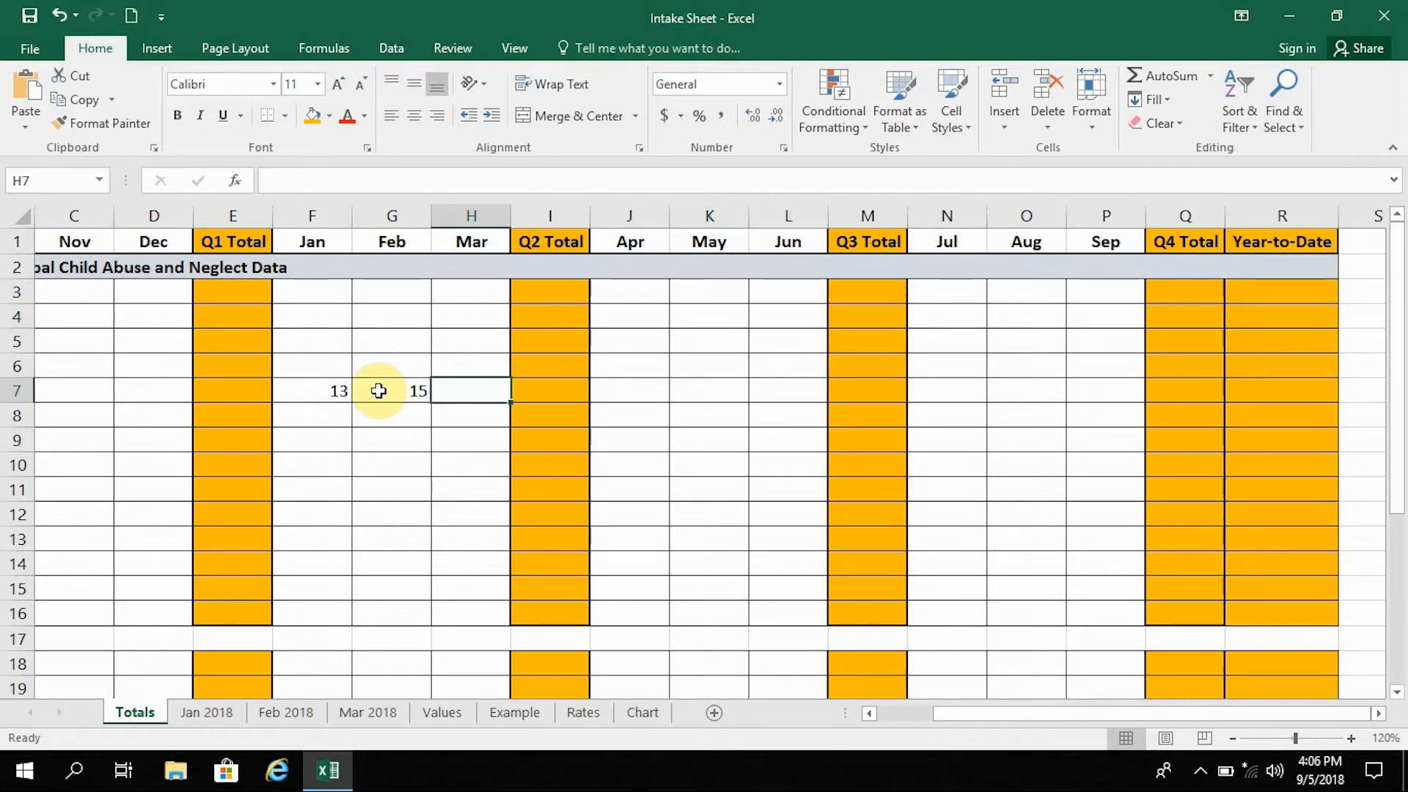
click(323, 396)
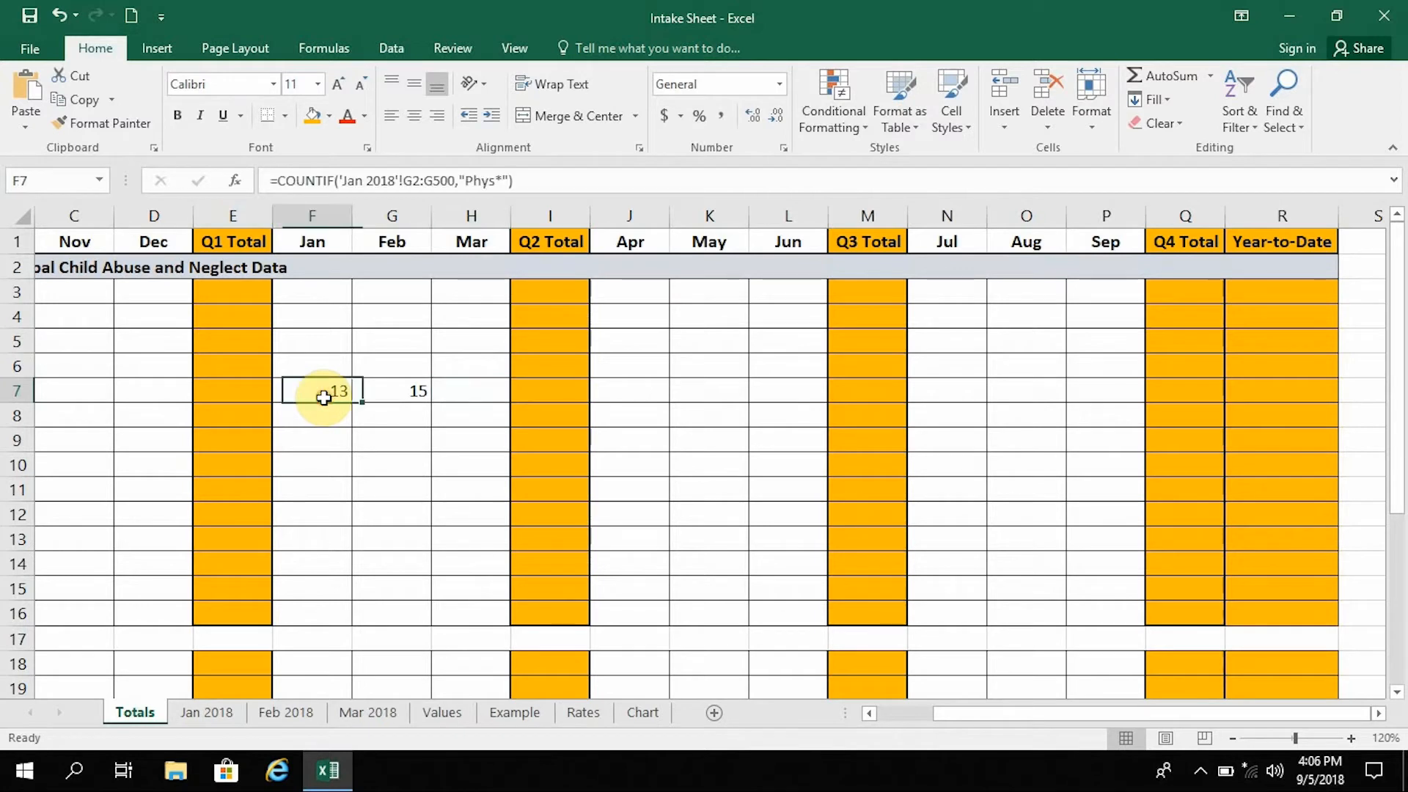
click(529, 179)
drag(510, 179, 271, 179)
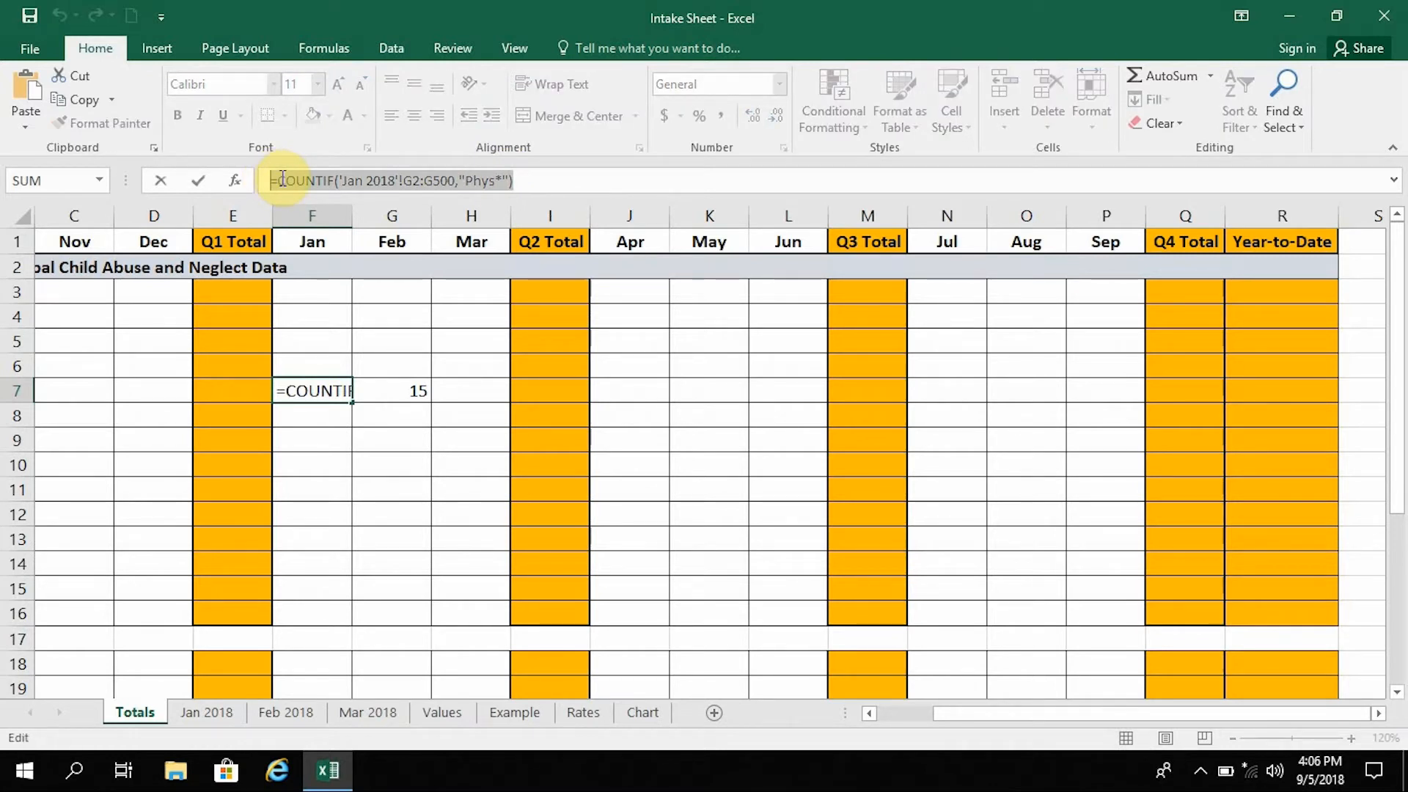
click(73, 96)
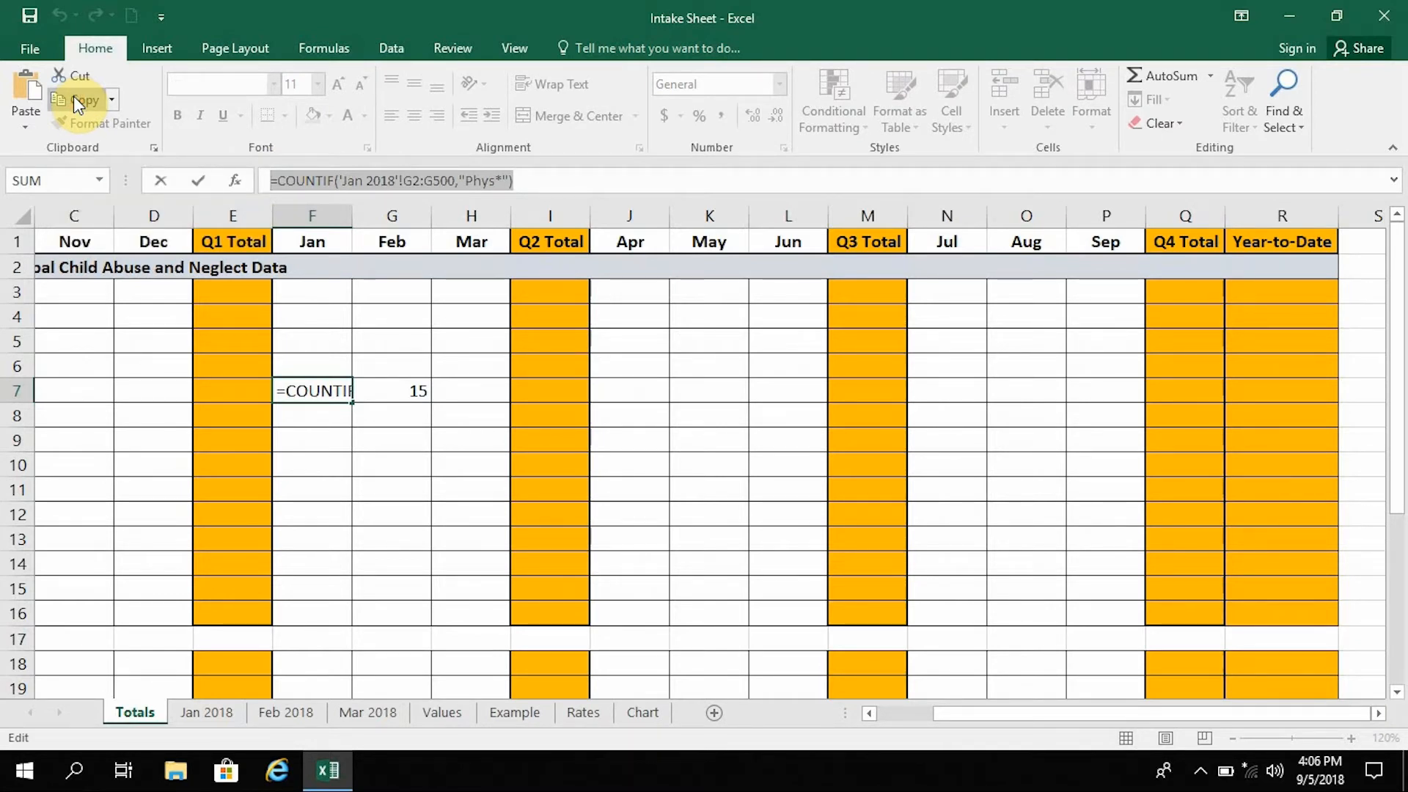
key(Tab)
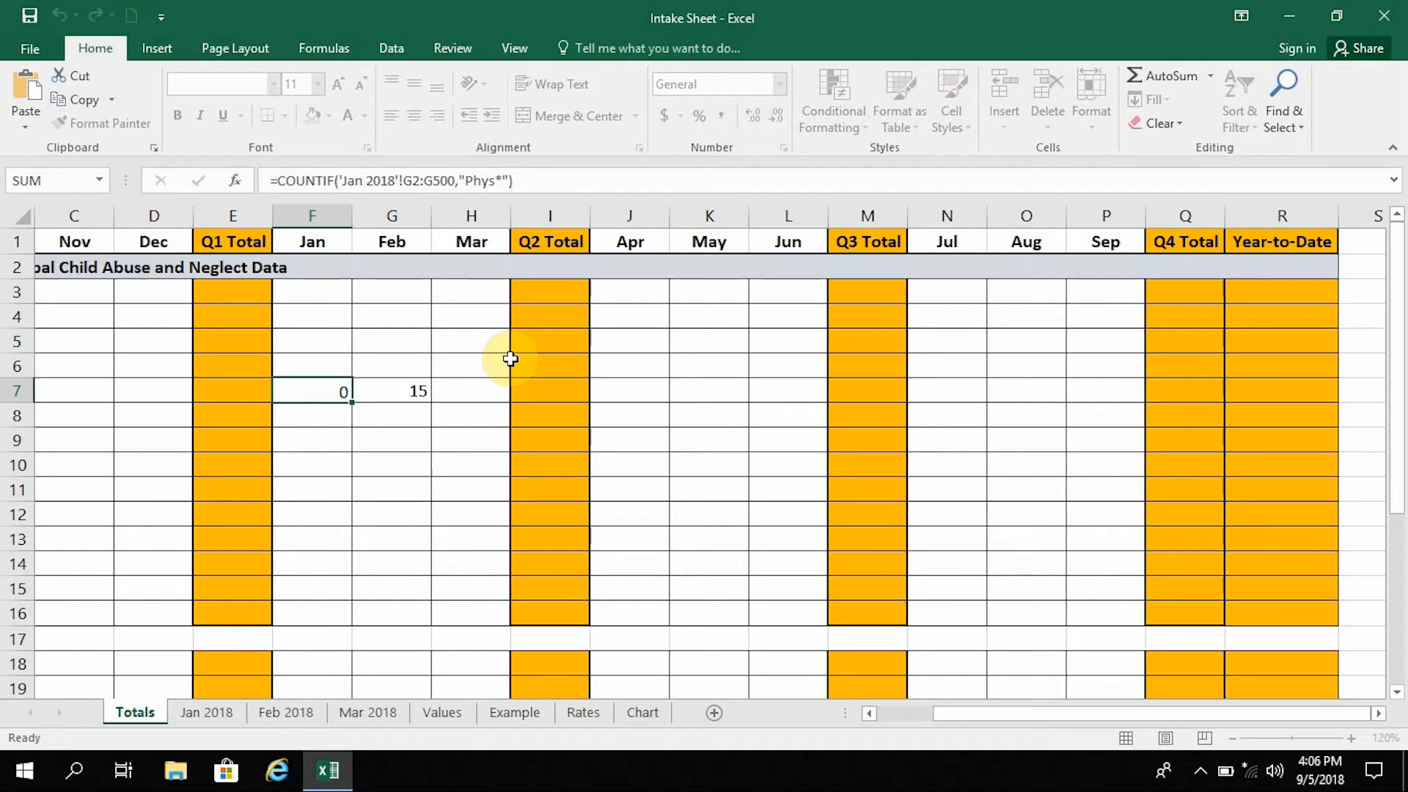
- Paste the copied formula text into the March Physical Abuse cell H7 and change its sheet reference to 'Mar 2018'
double_click(476, 391)
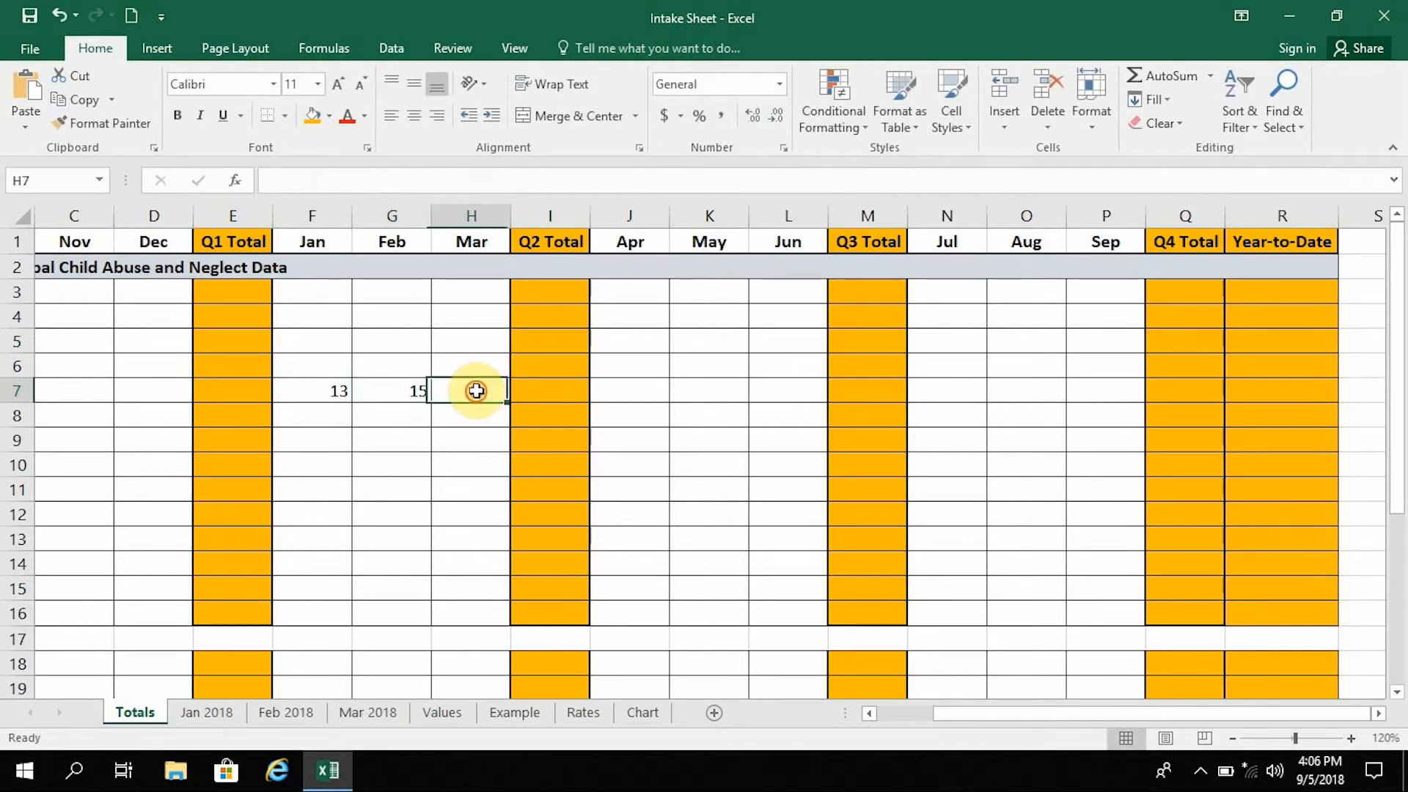
click(330, 182)
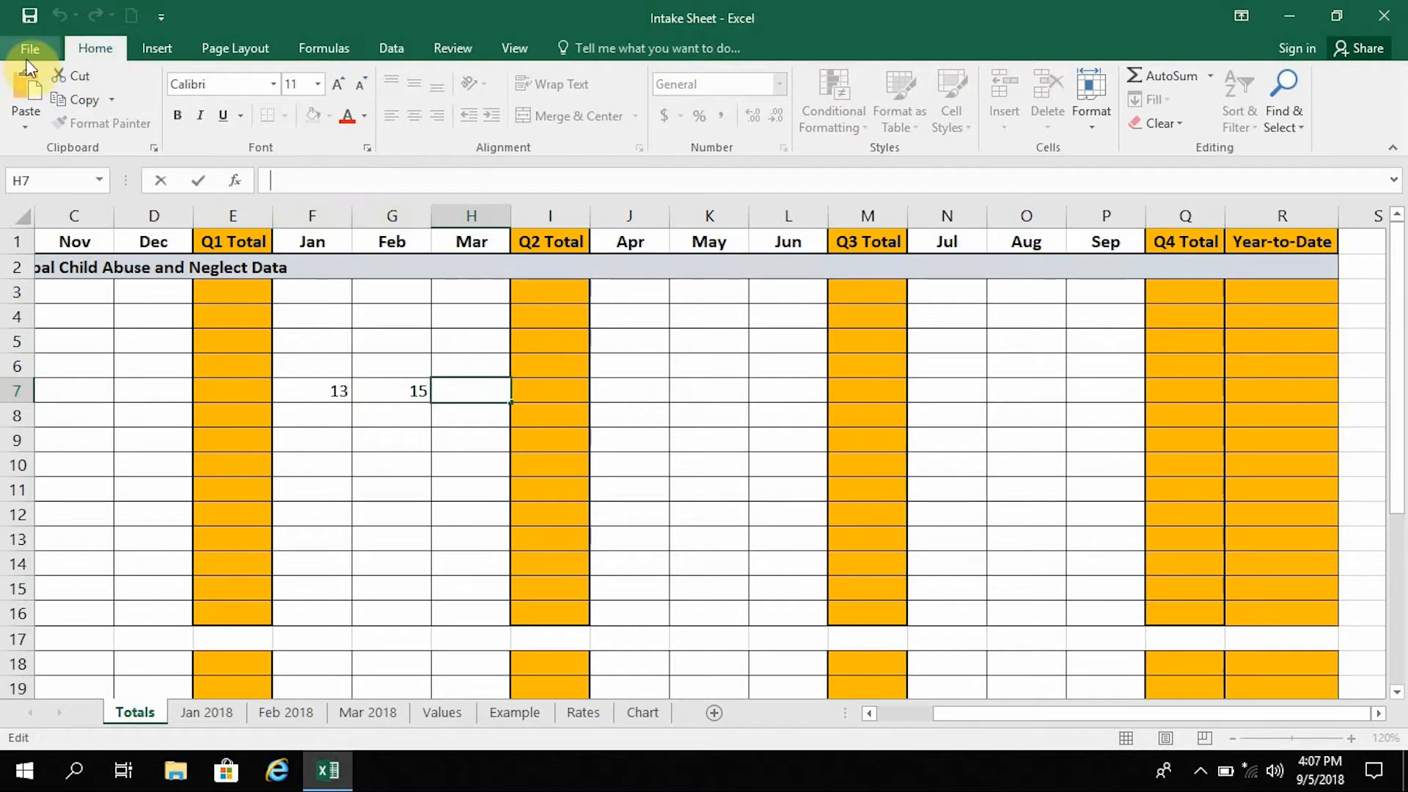
click(16, 94)
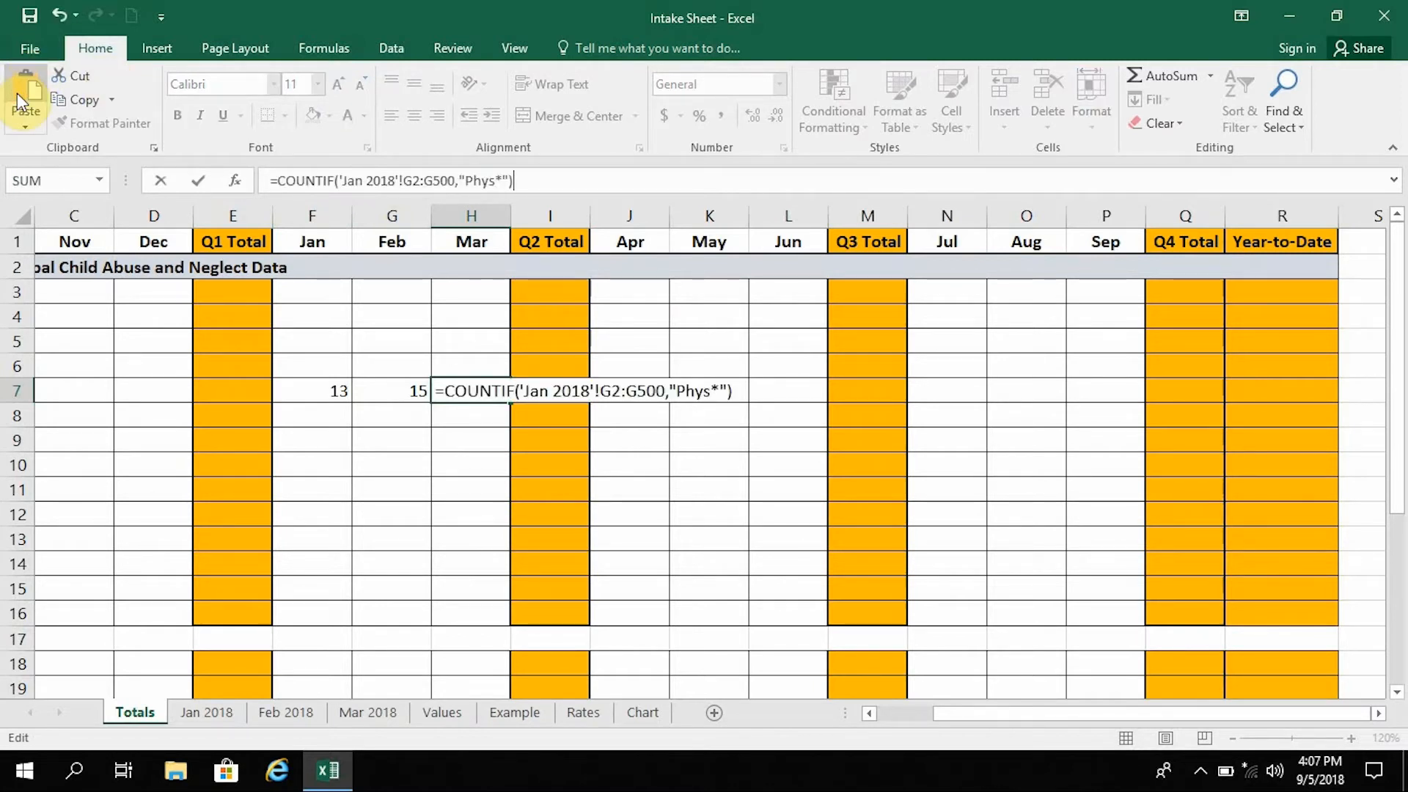
click(362, 180)
key(BackSpace)
key(BackSpace)
key(BackSpace)
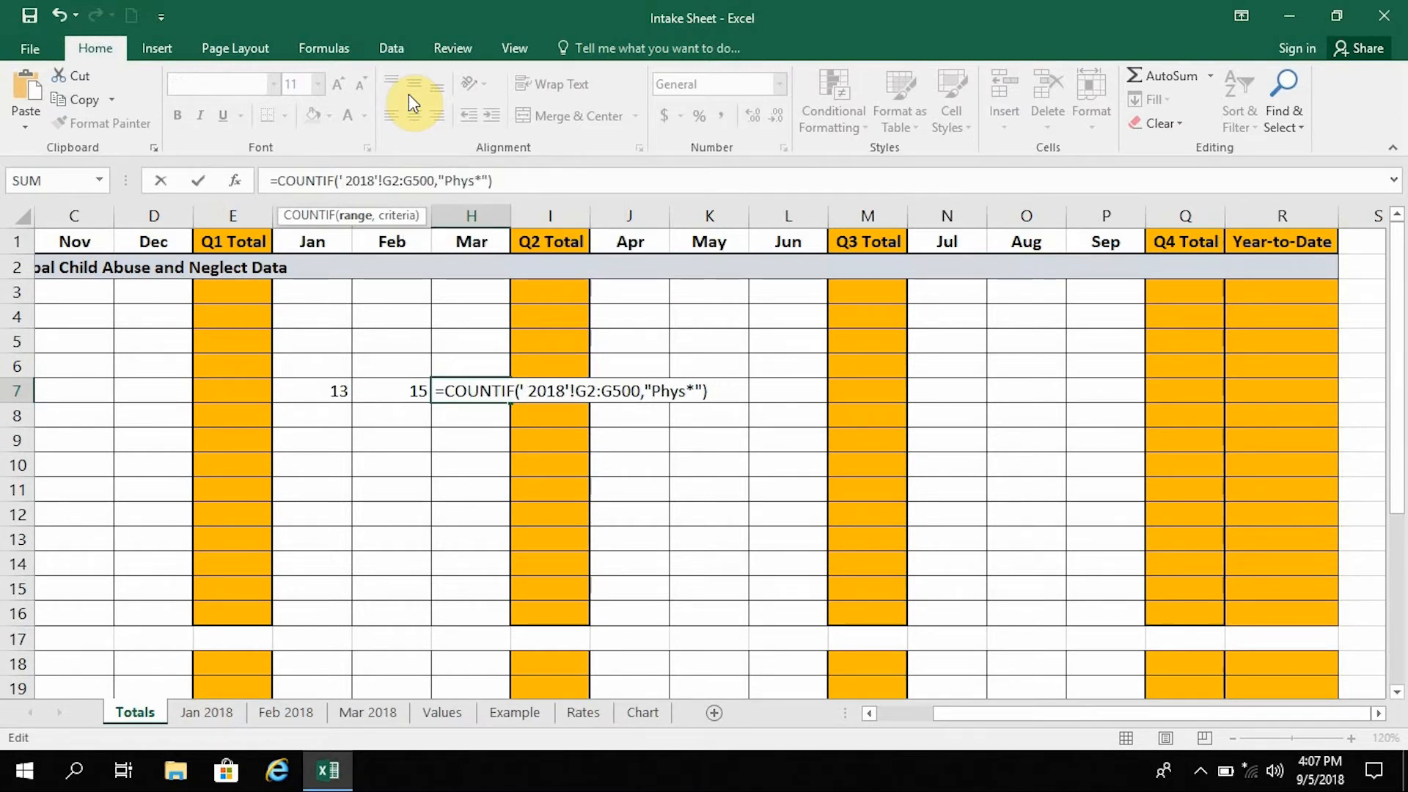
text(Mar)
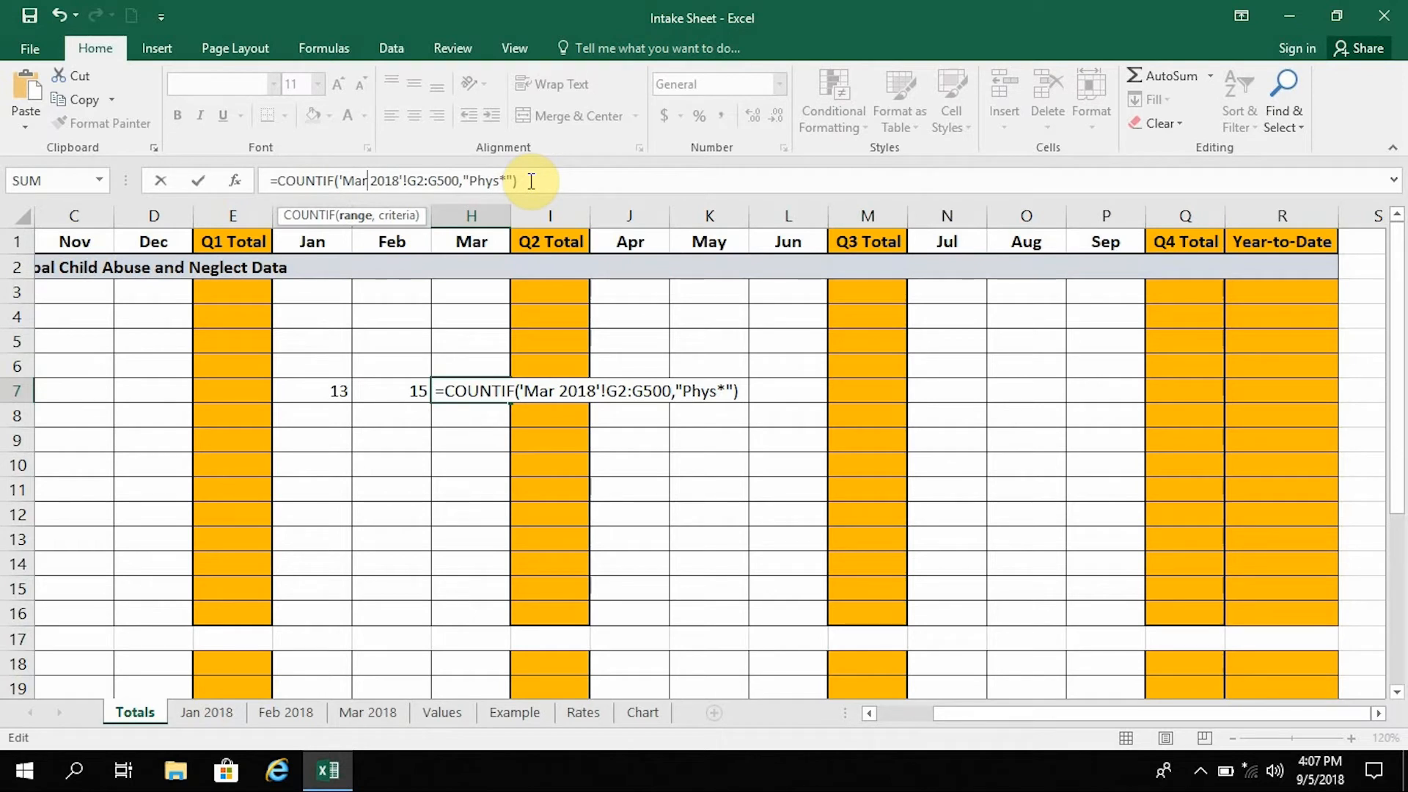
key(Tab)
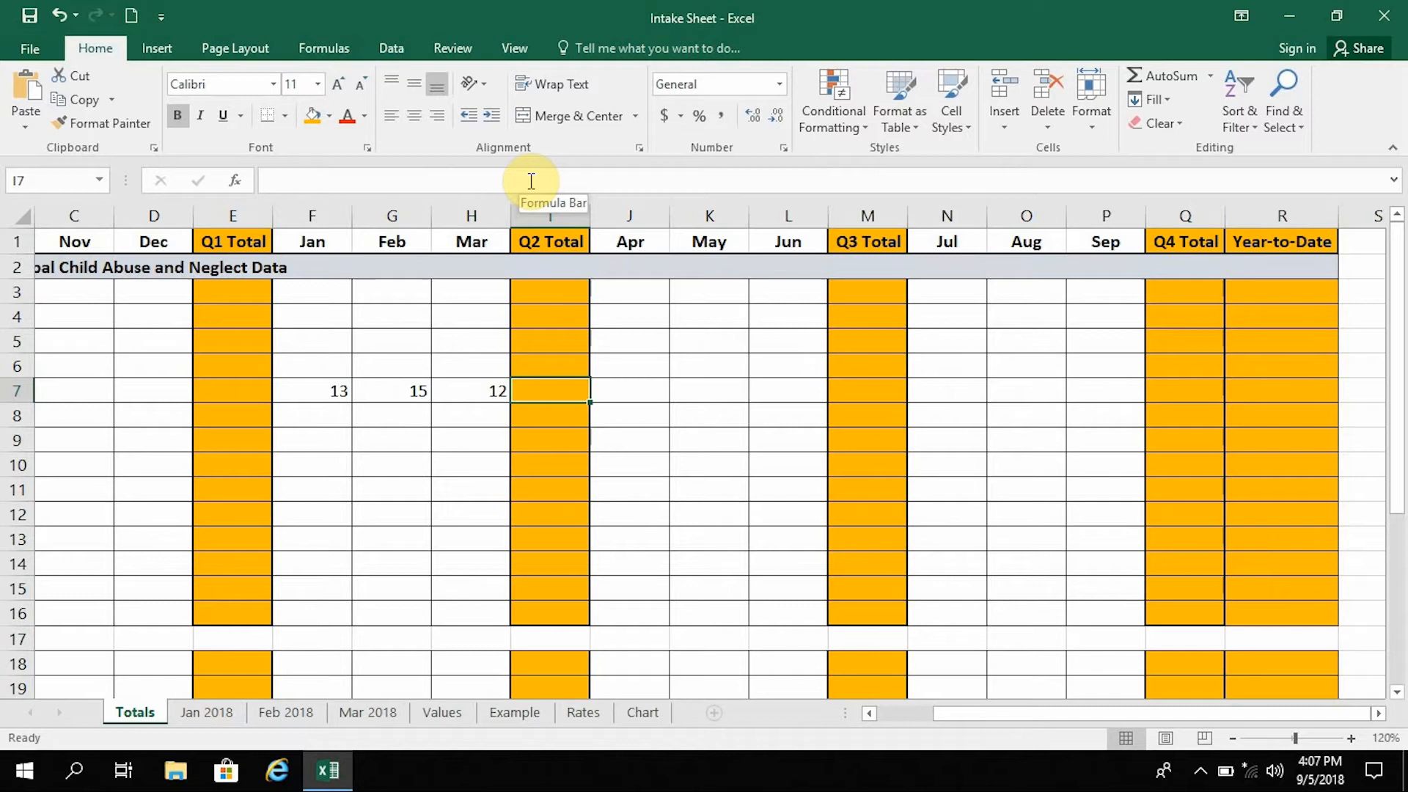
- Add a record in row 36 of the Mar 2018 sheet with age 7, Female and Physical in columns E to G
click(371, 713)
scroll(691, 539, down, 1)
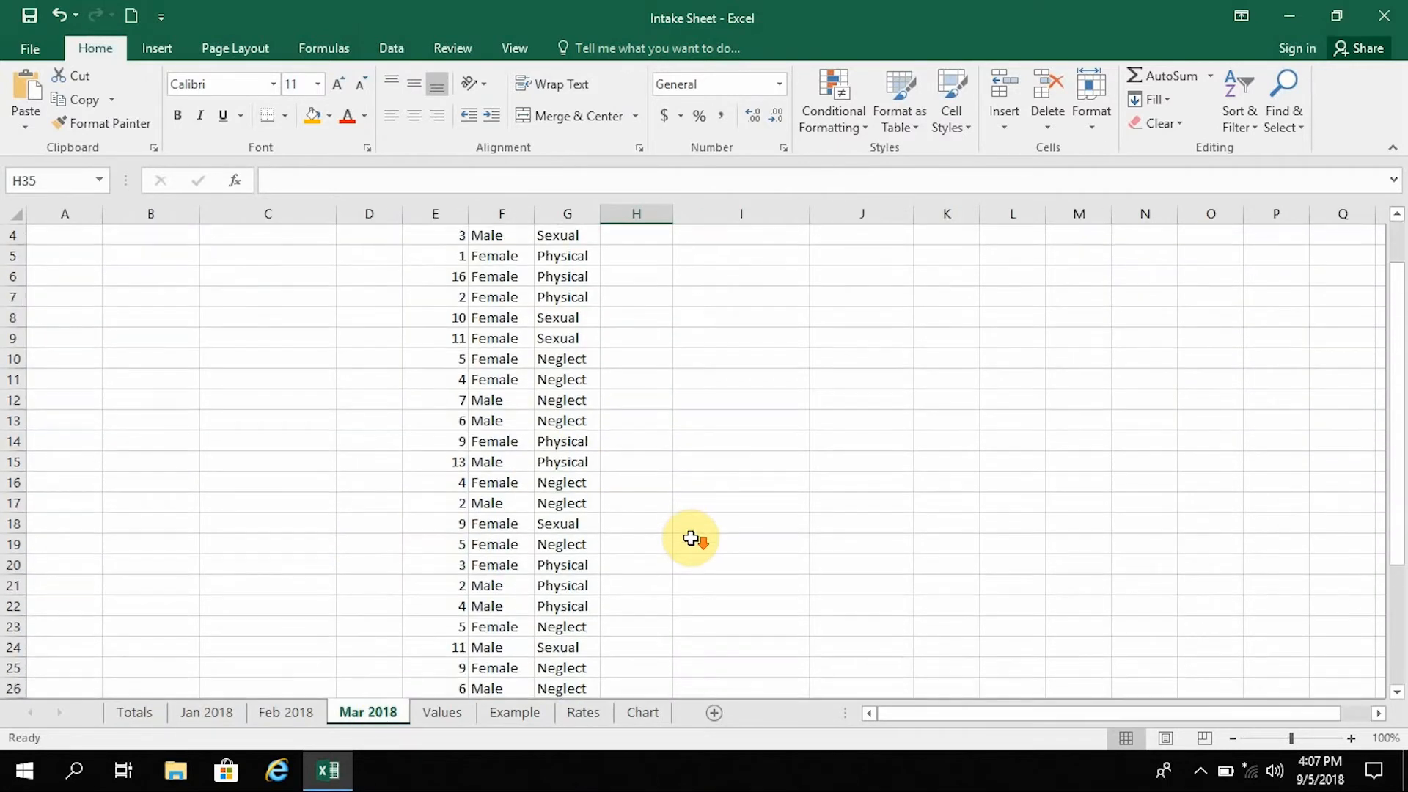
scroll(691, 539, down, 5)
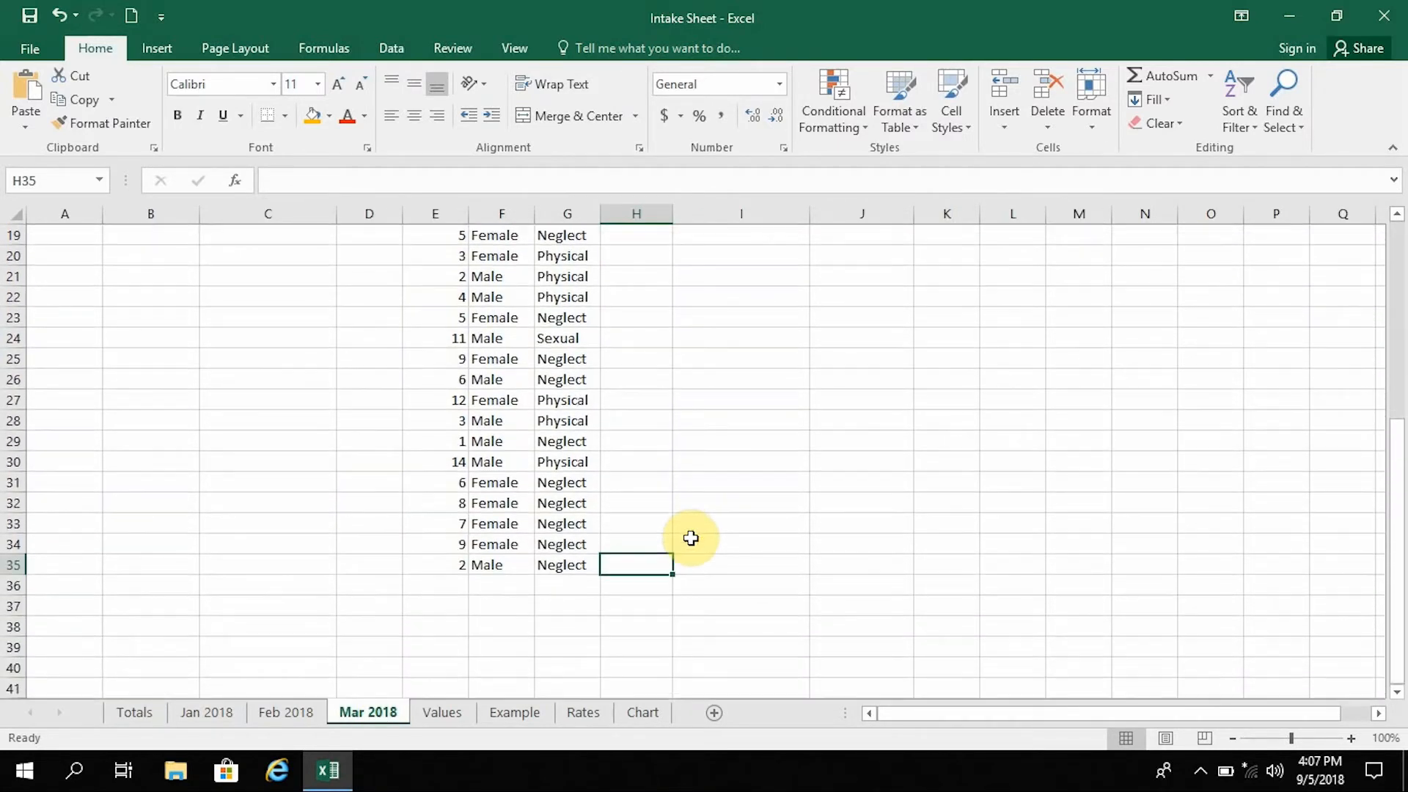
click(453, 586)
text(7)
click(499, 587)
text(Female)
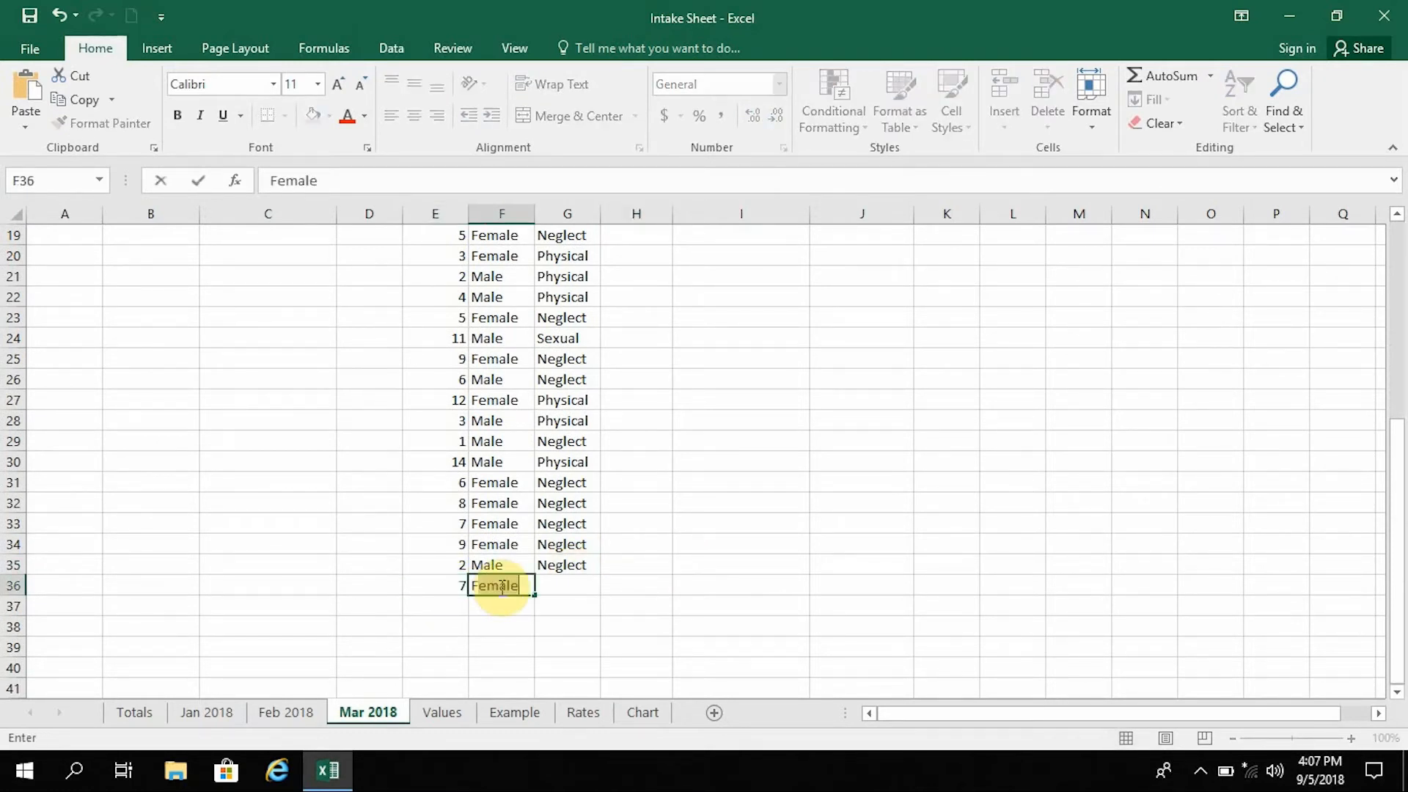
key(Tab)
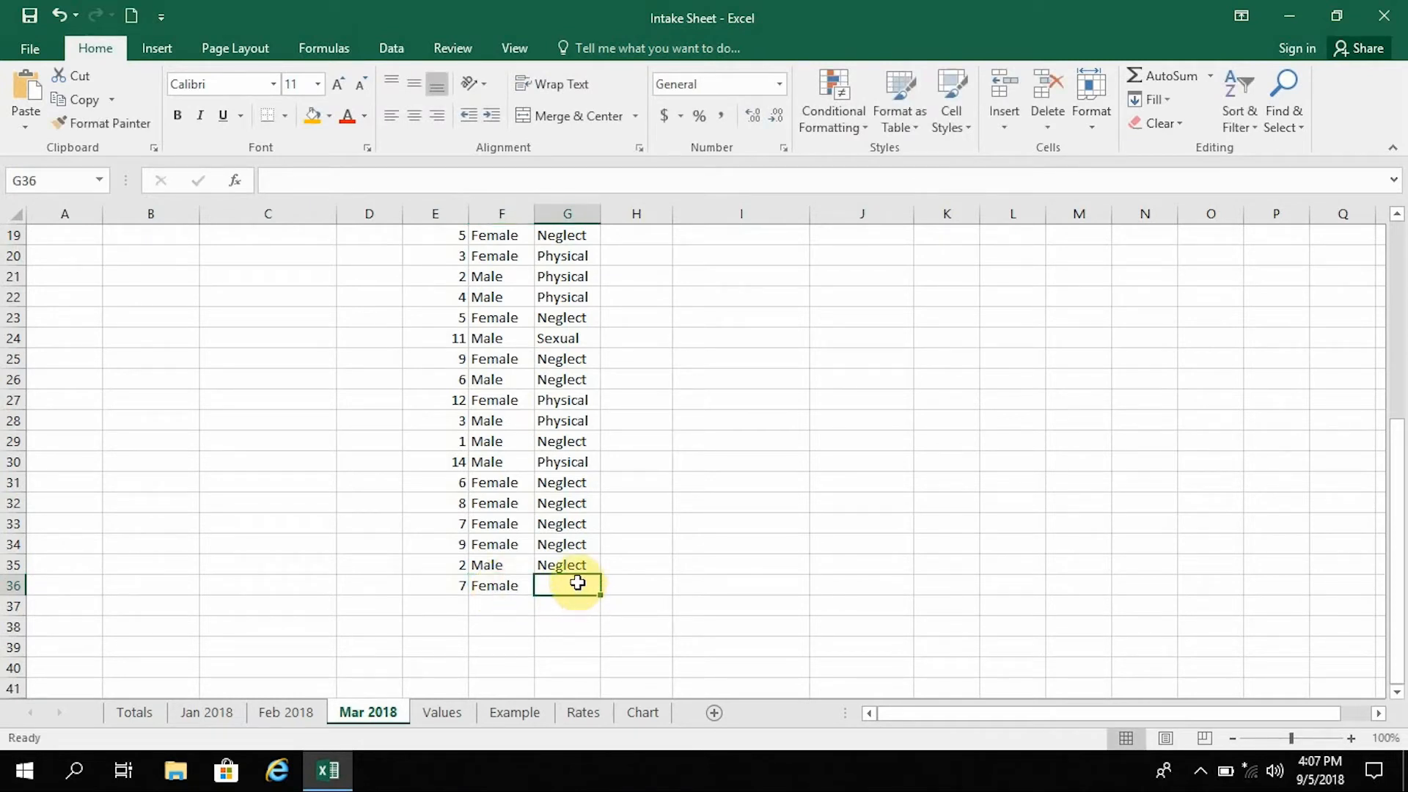
text(Physical)
key(Tab)
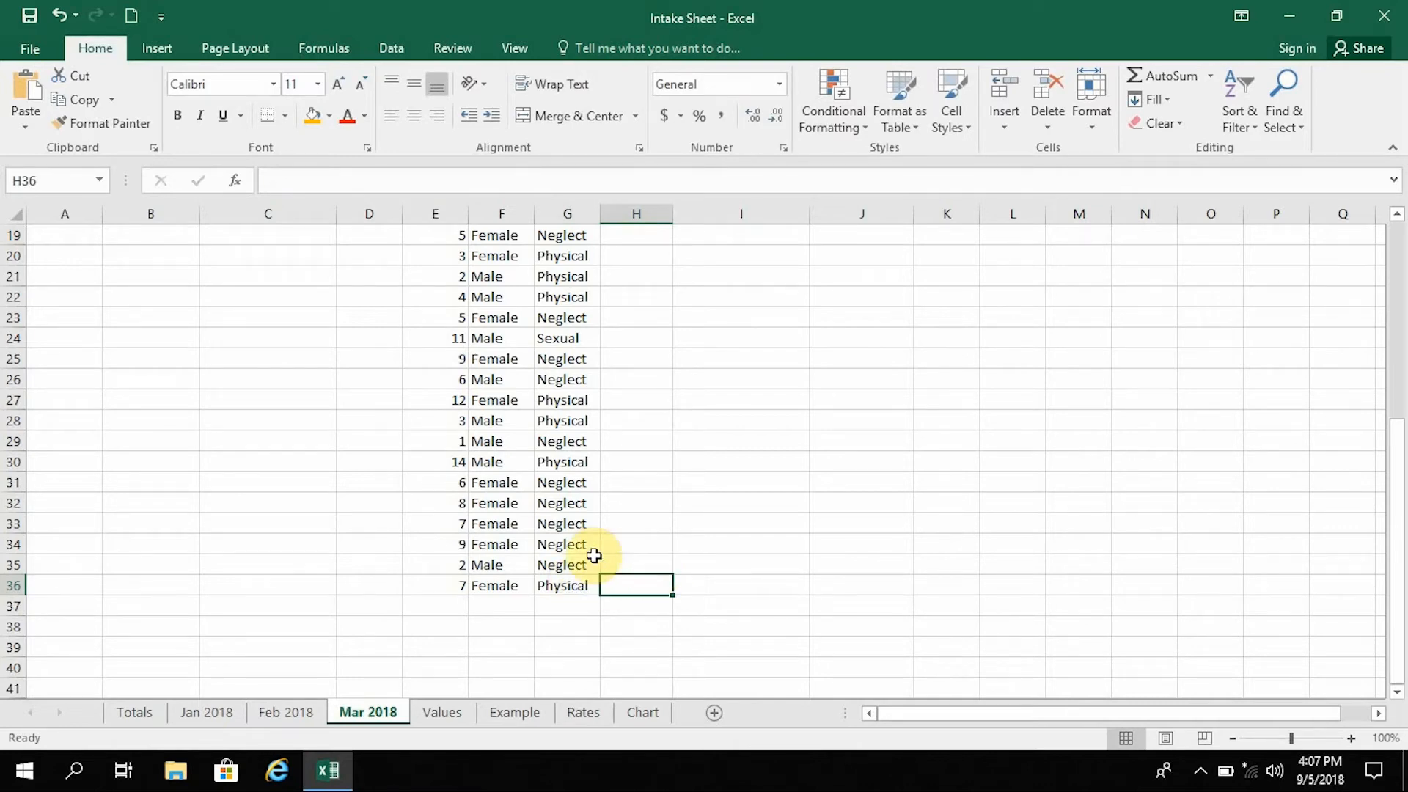
- Return to the Totals sheet and sum F7:H7 in the Q2 Total cell I7 with AutoSum
click(143, 714)
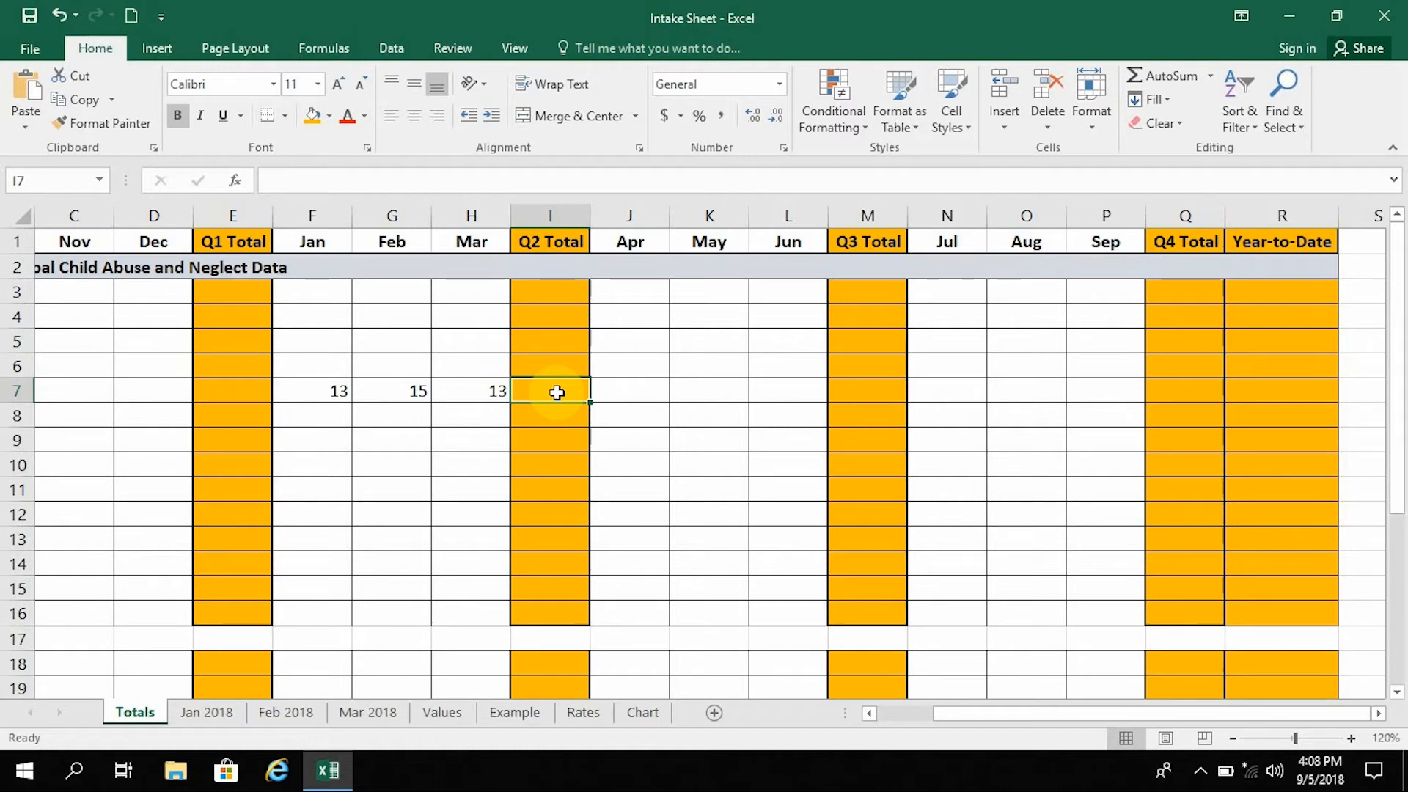
click(1155, 81)
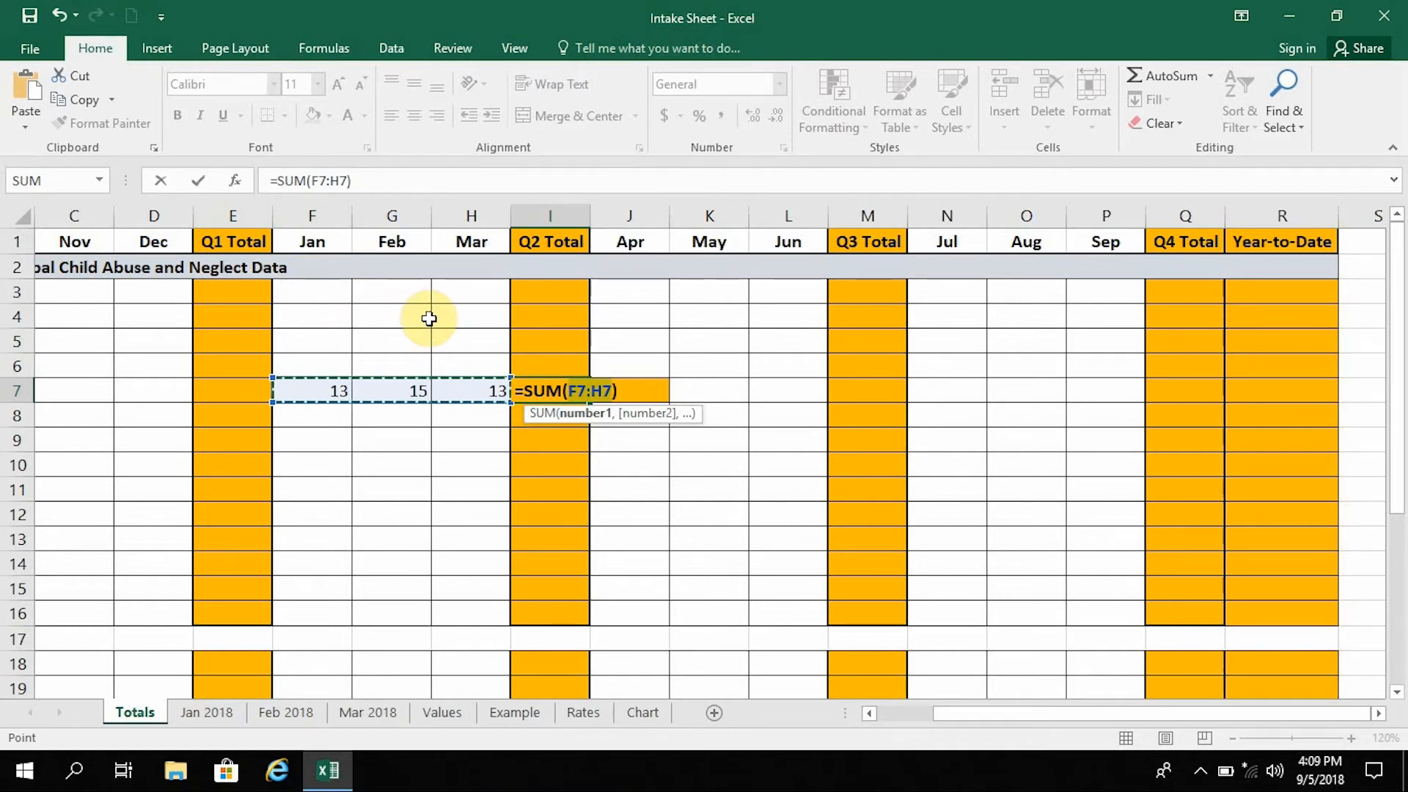
key(Tab)
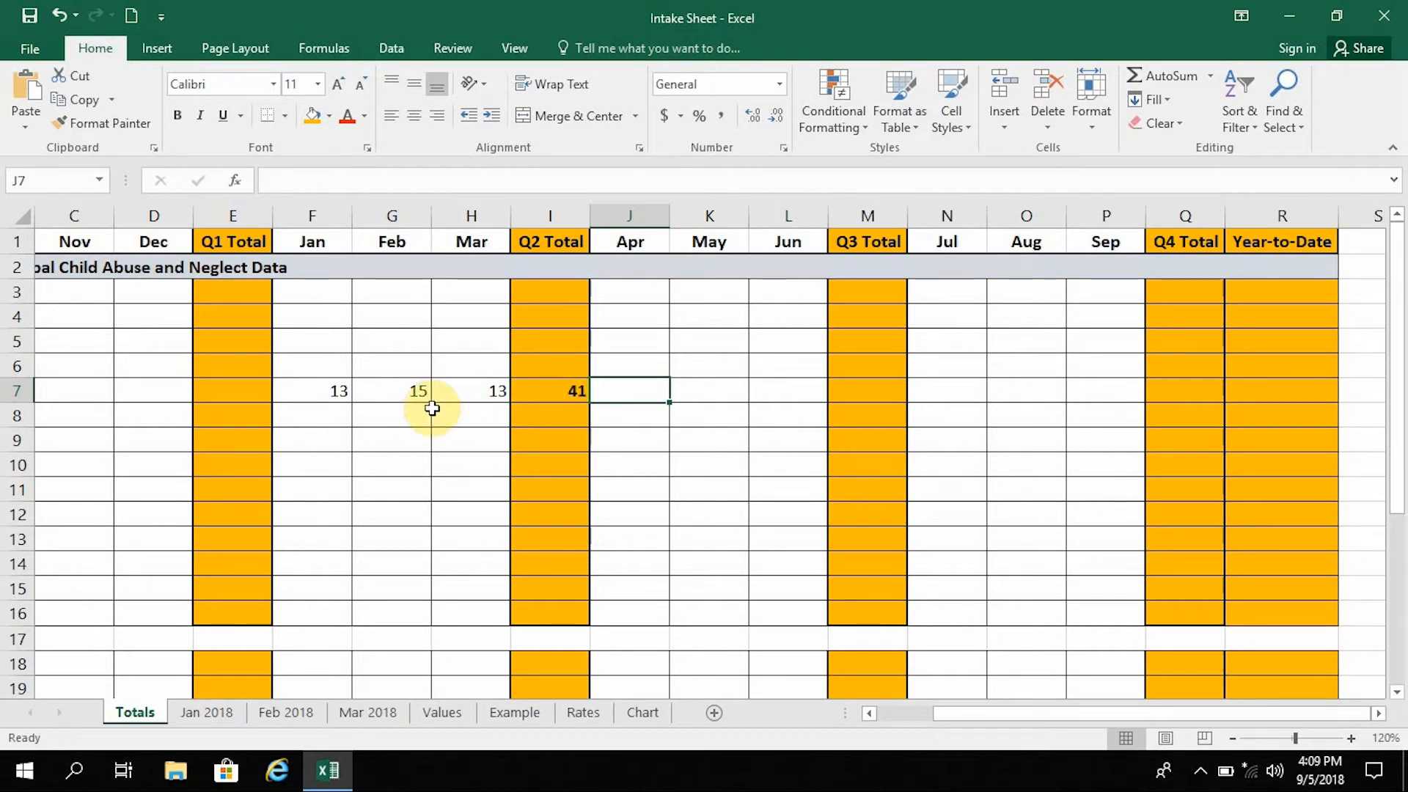
- Copy the COUNTIF formula text from the January Physical Abuse cell F7 again and exit the cell without changing it
click(333, 394)
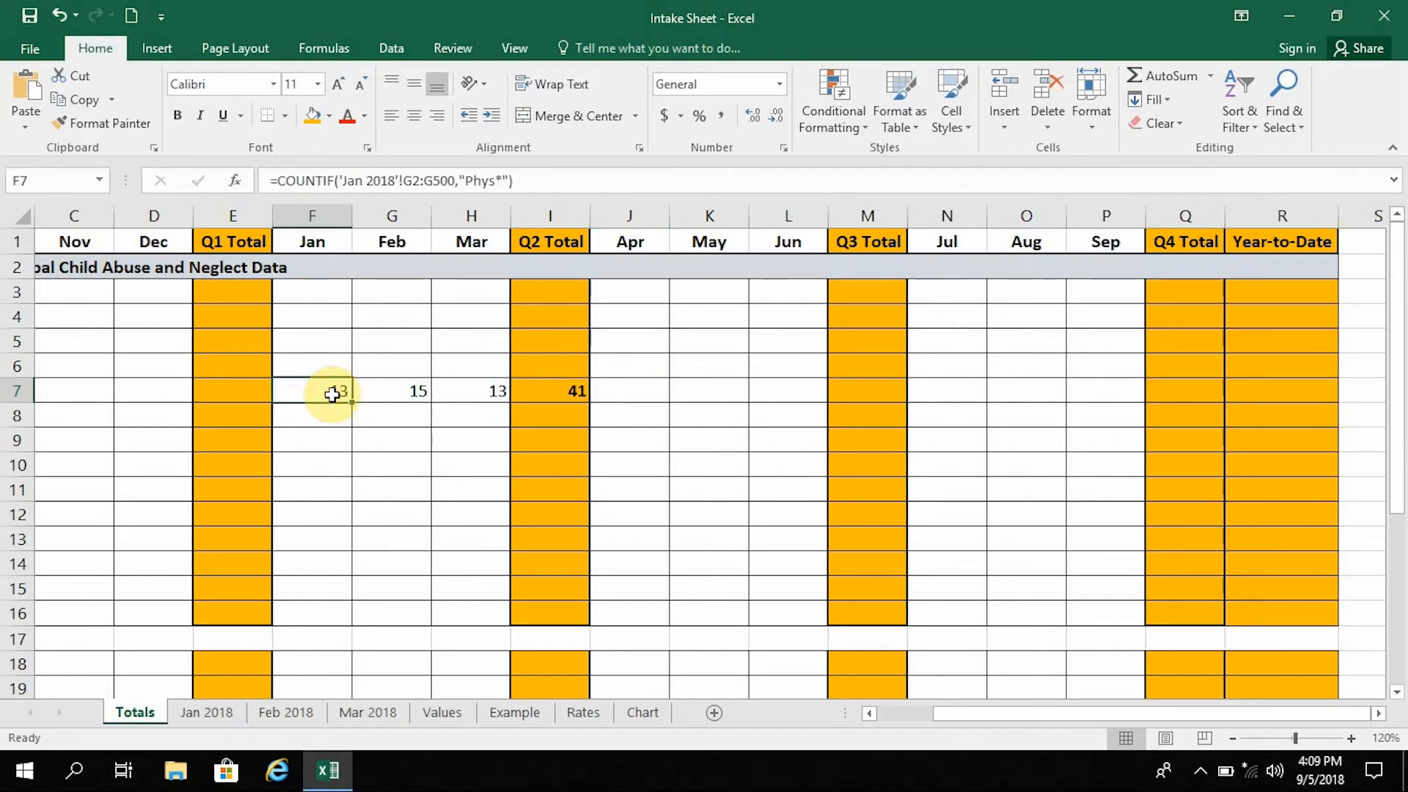
drag(1056, 716, 980, 719)
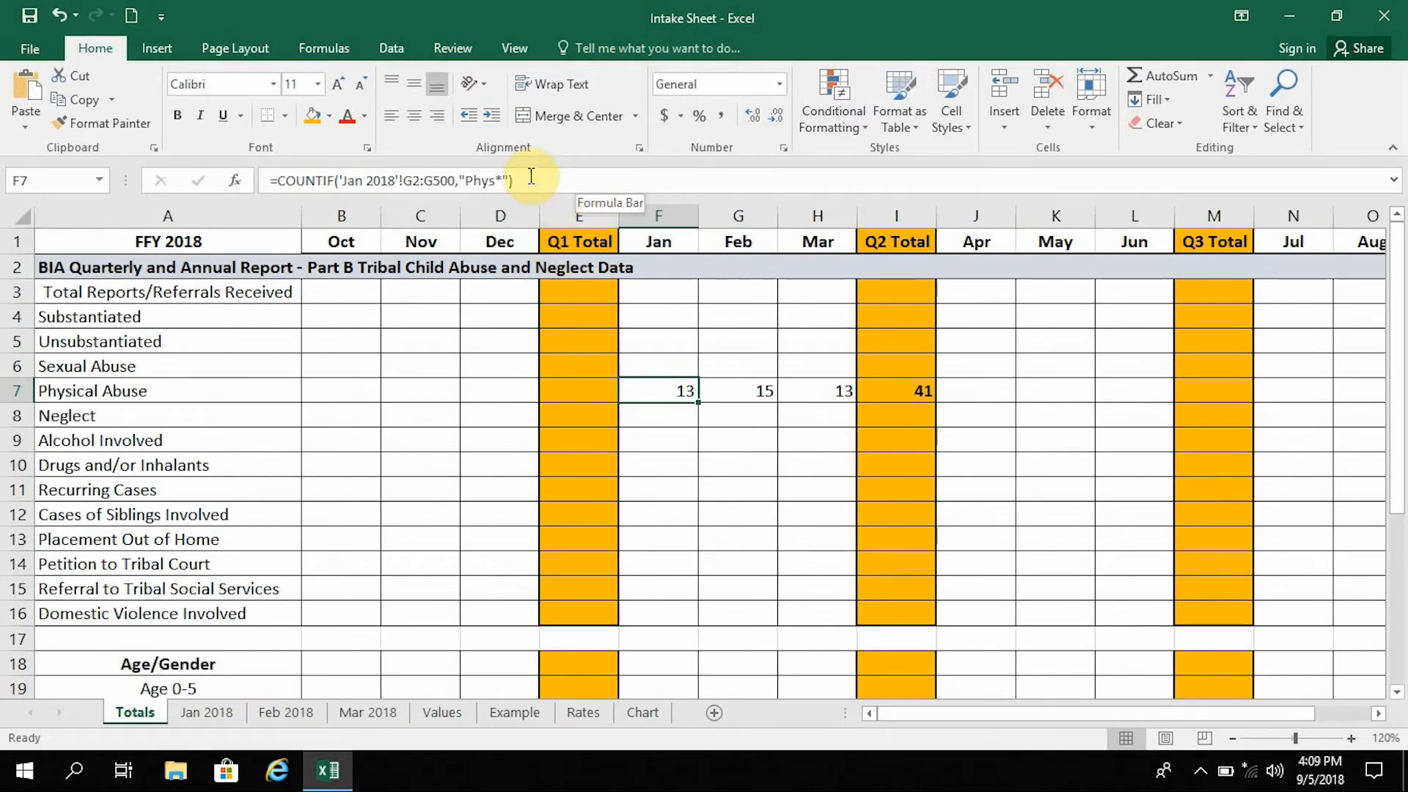
drag(531, 178, 277, 171)
key(ctrl+c)
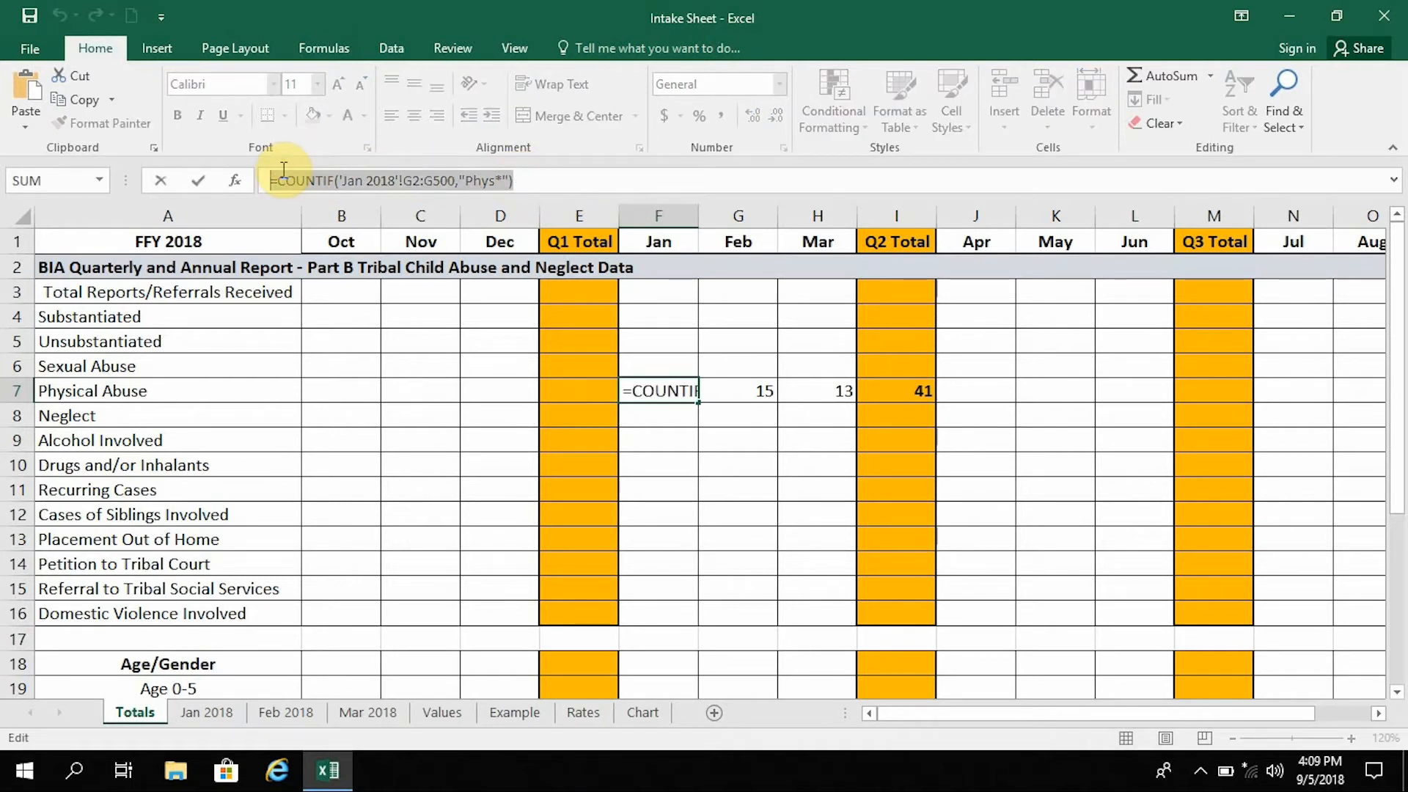
click(82, 99)
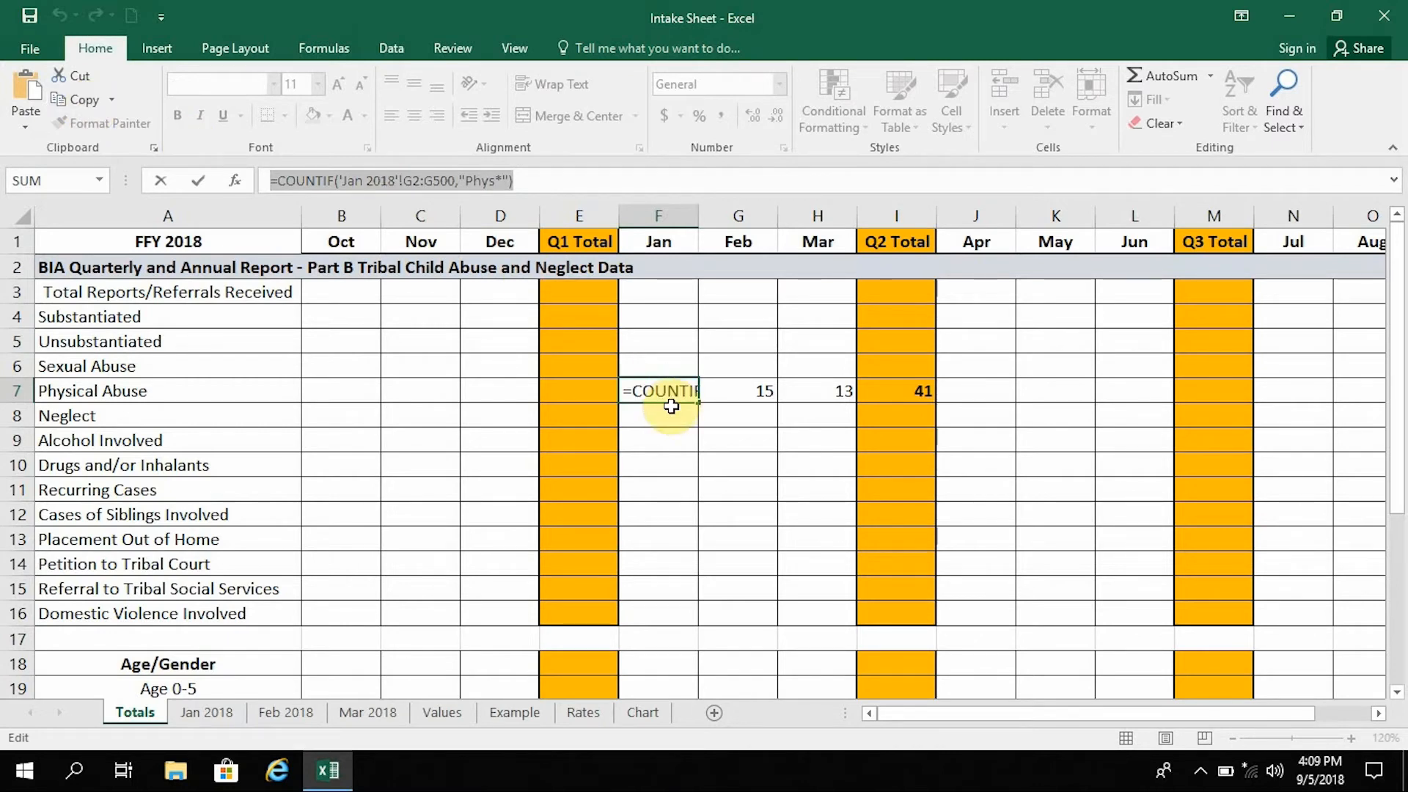
key(Tab)
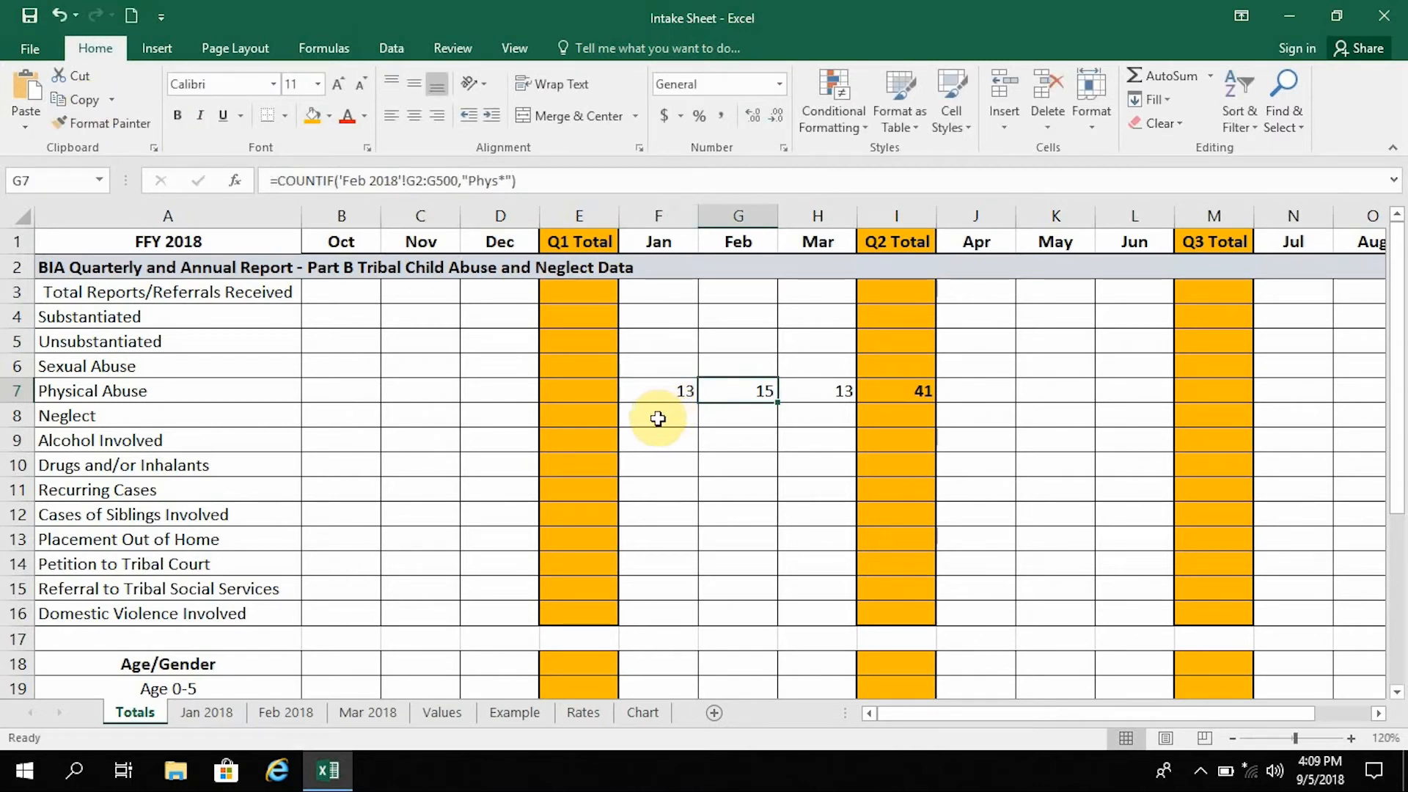
- Paste the copied COUNTIF formula into the January Neglect cell F8 and change its criterion to "Negl*"
click(658, 419)
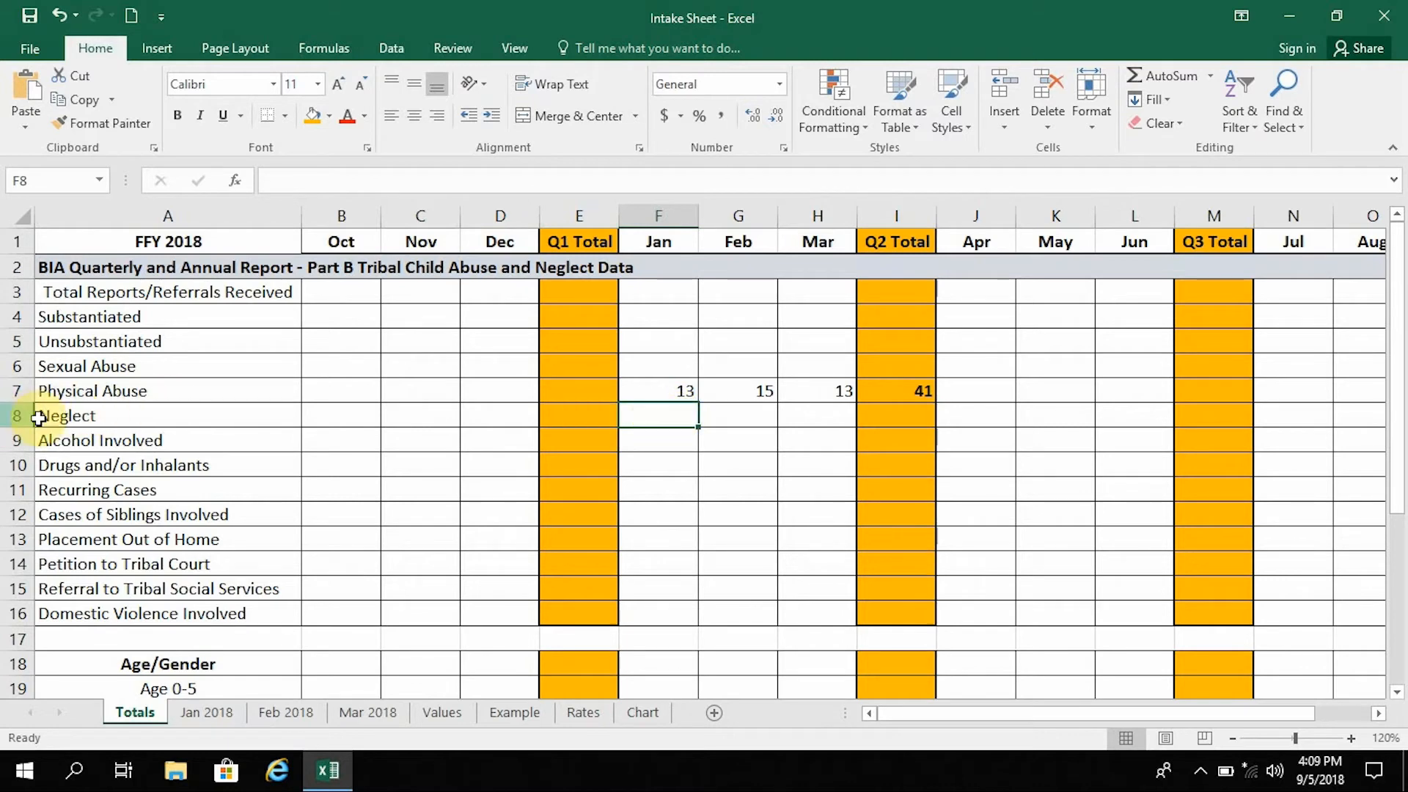
click(413, 181)
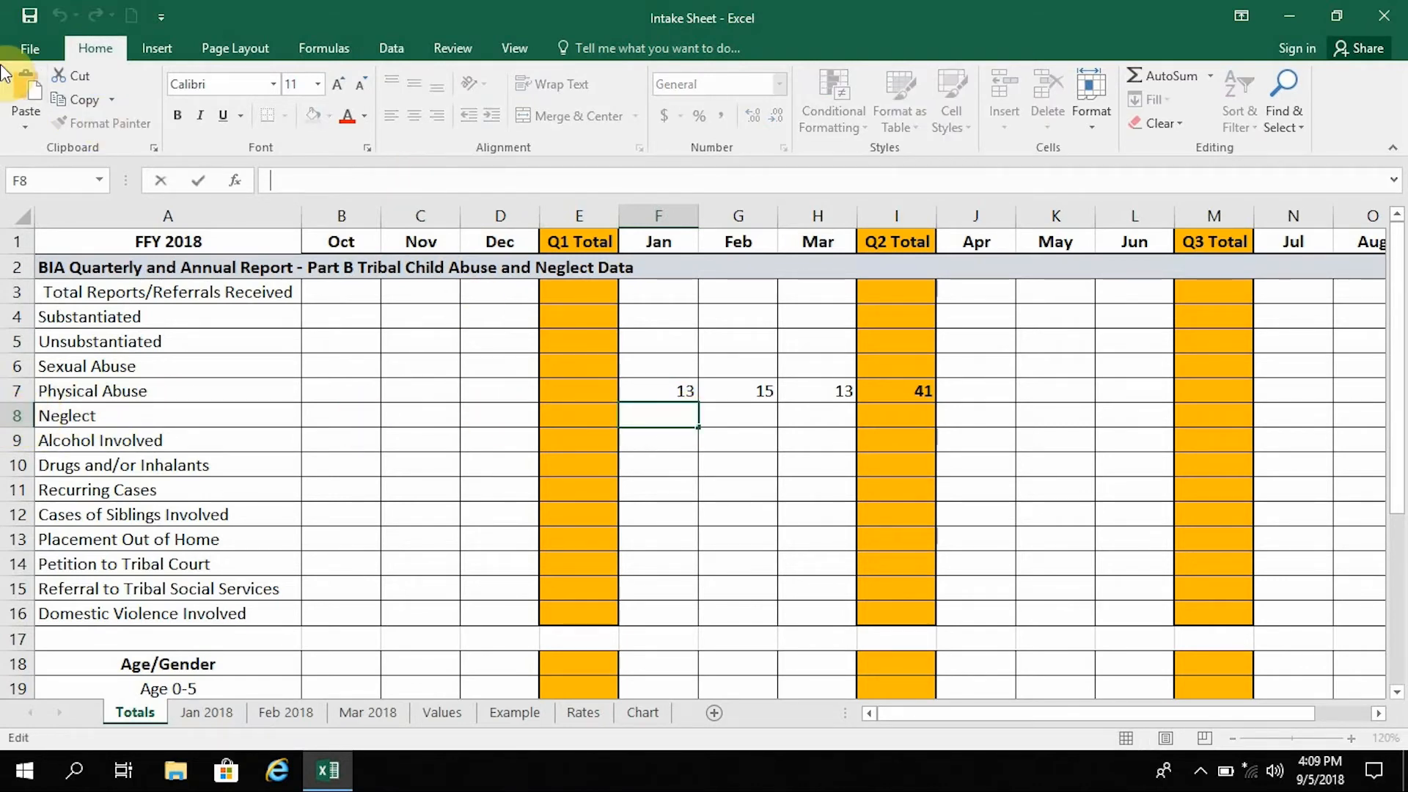
click(27, 88)
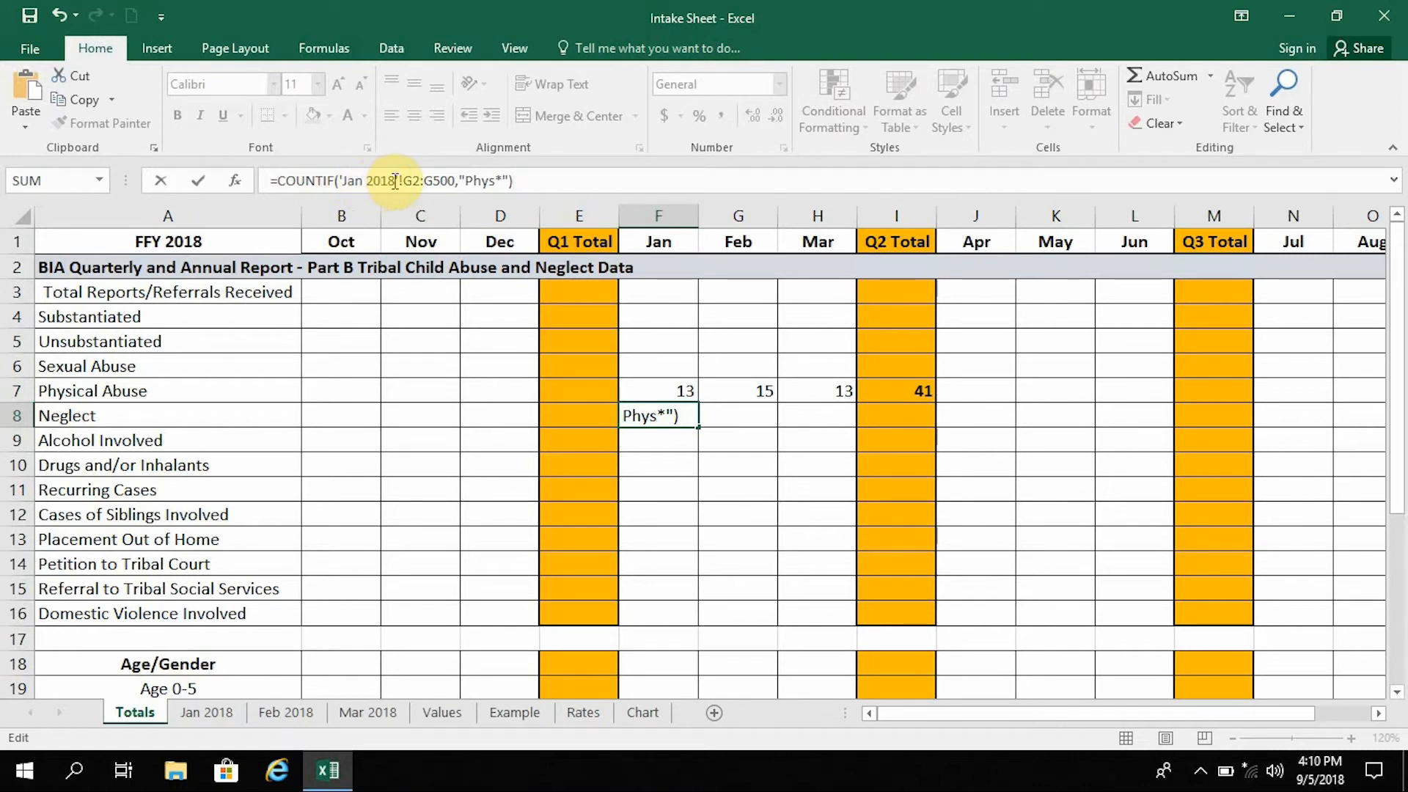
click(470, 180)
double_click(470, 181)
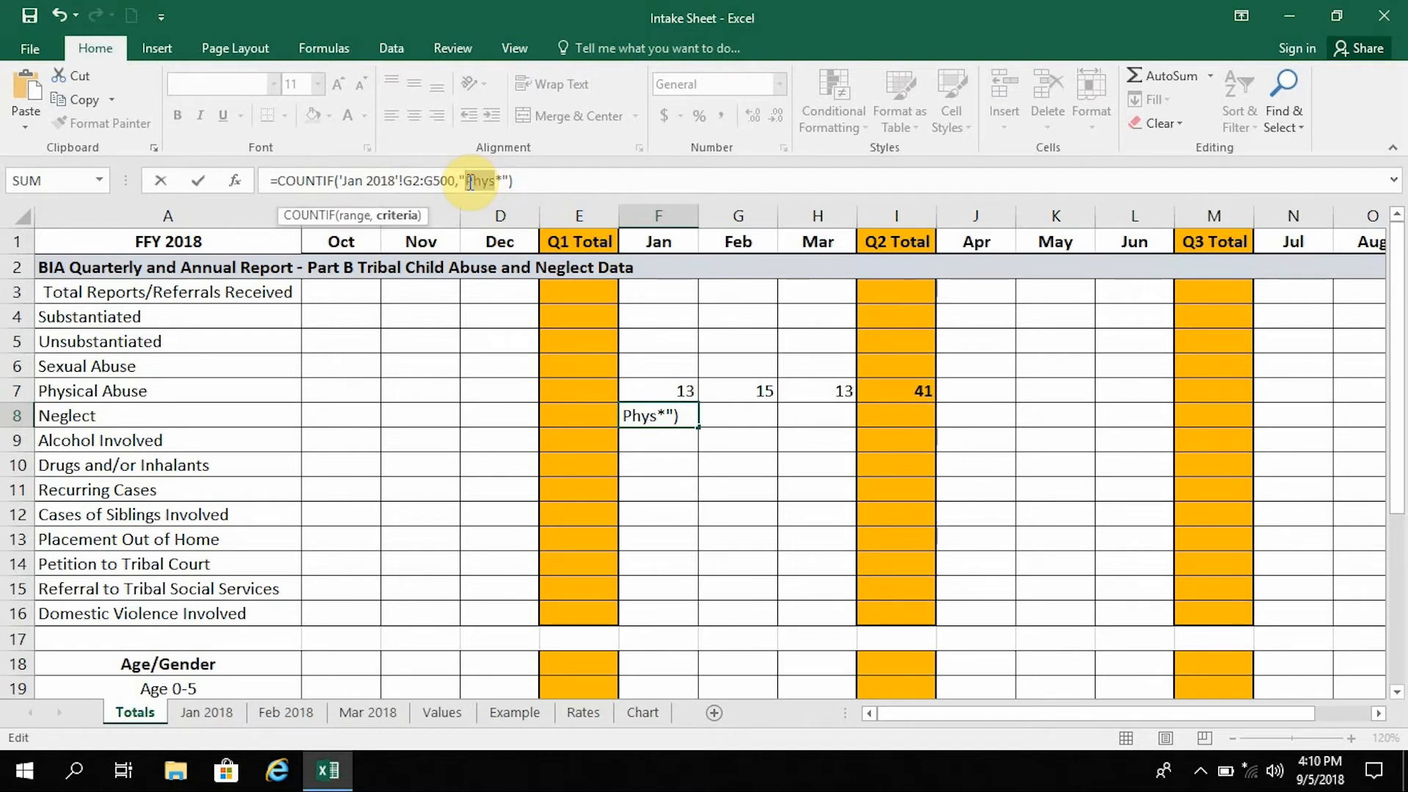
text(Negl)
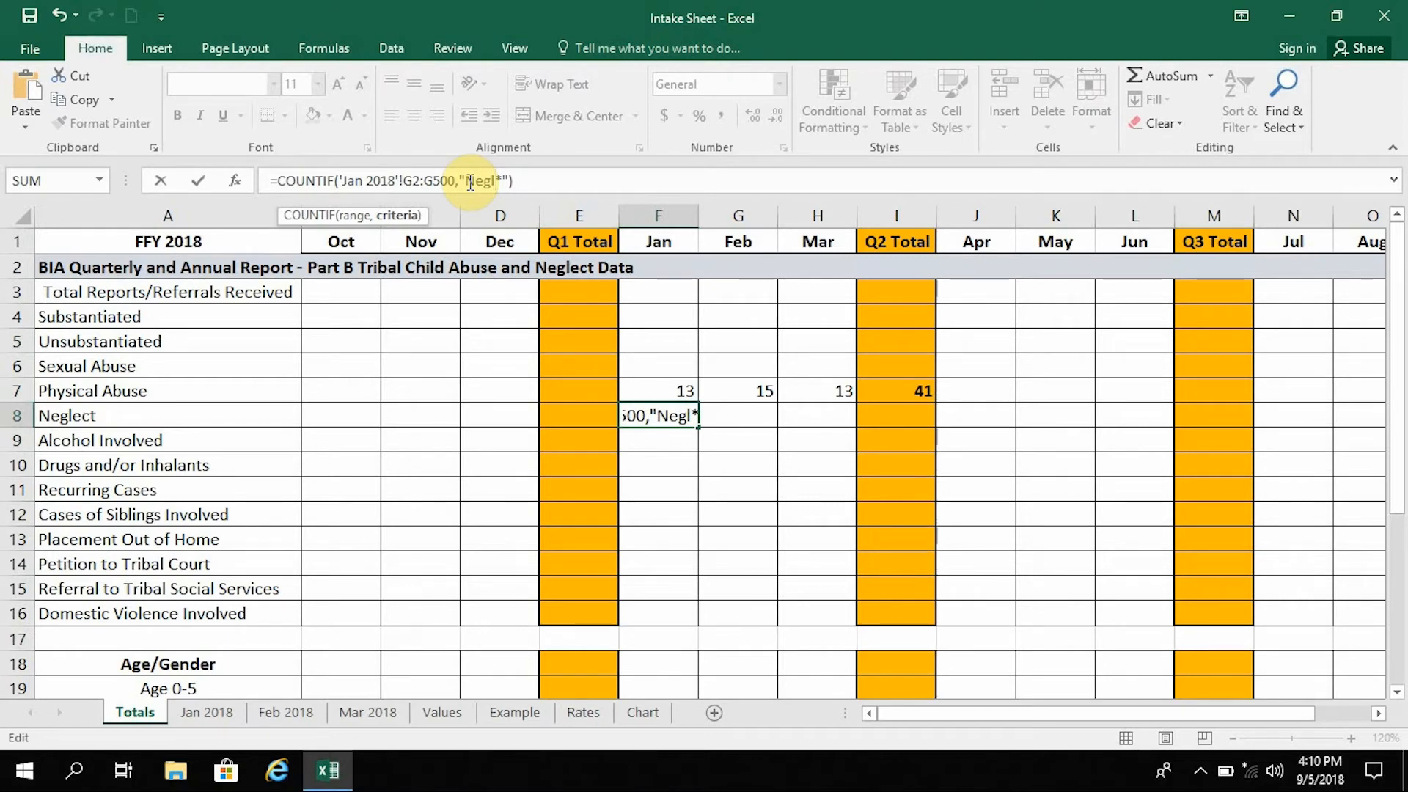
key(Tab)
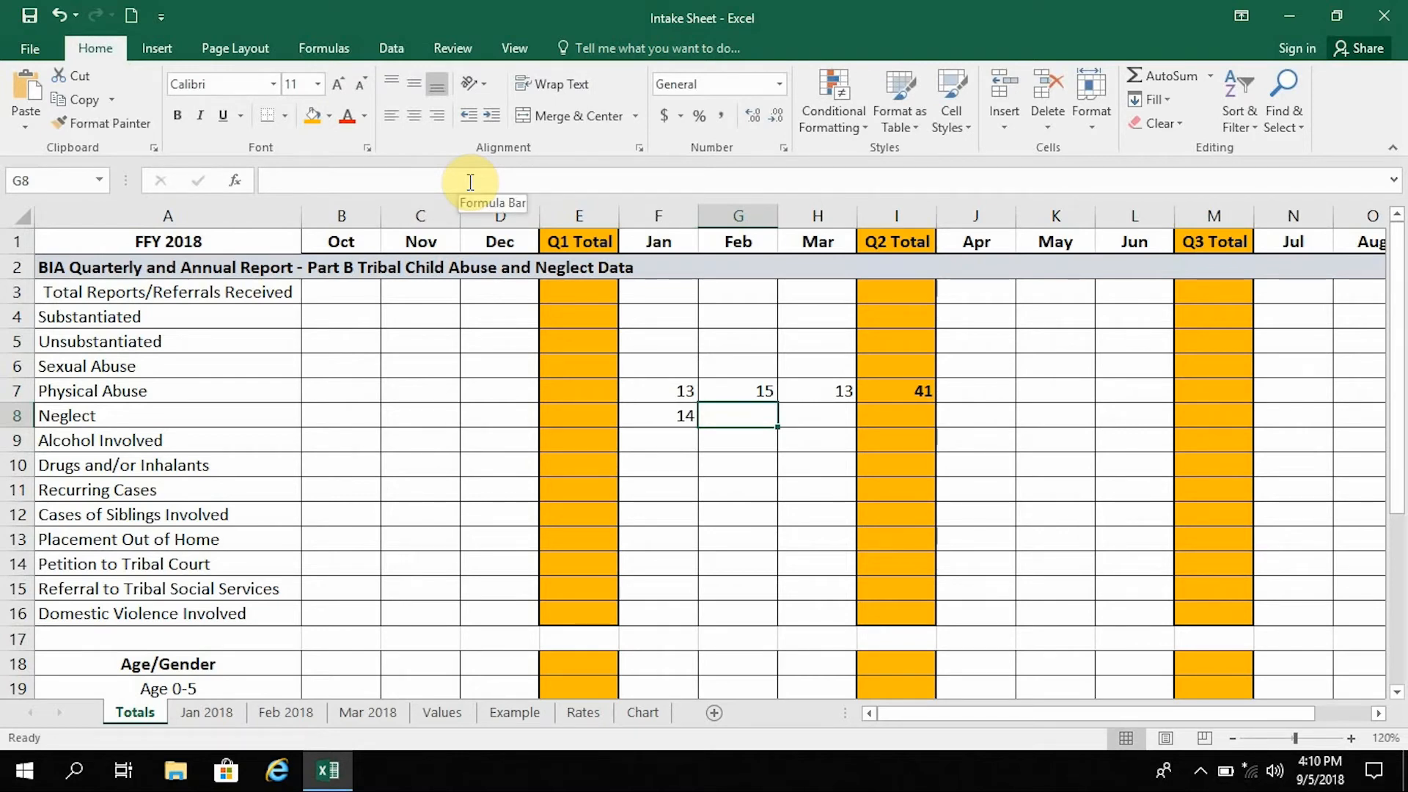
- Copy the COUNTIF formula text from the February Physical Abuse cell G7
click(759, 391)
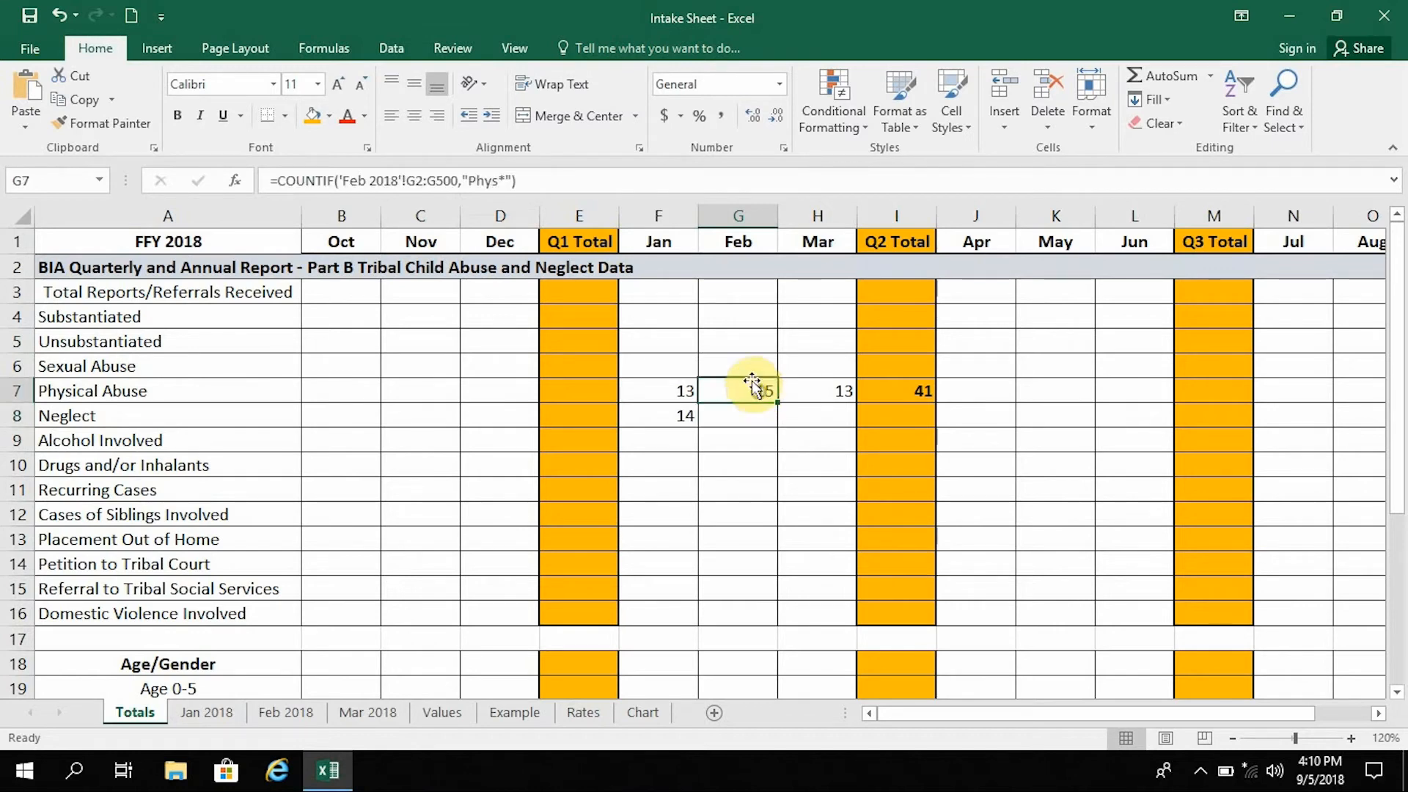
drag(557, 180, 272, 178)
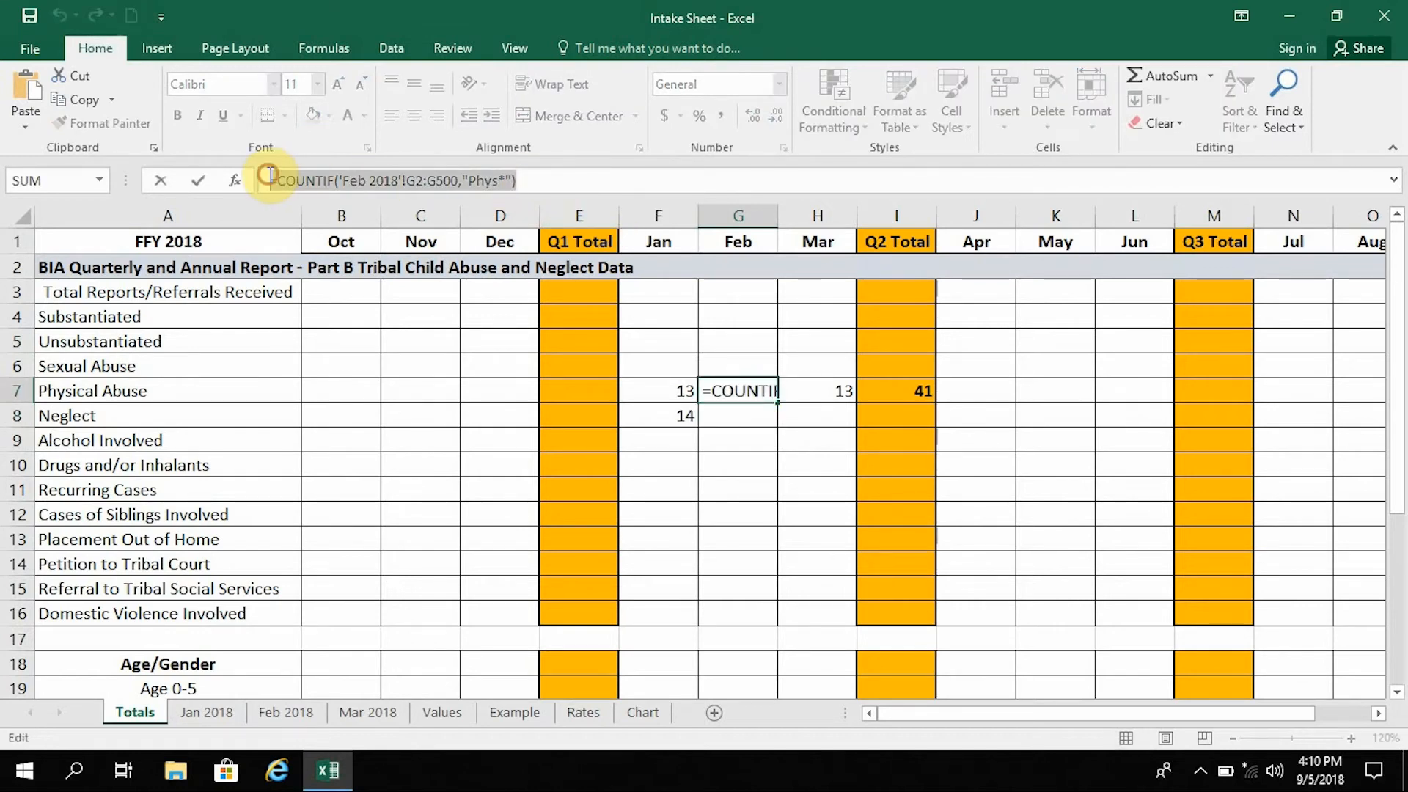
click(90, 95)
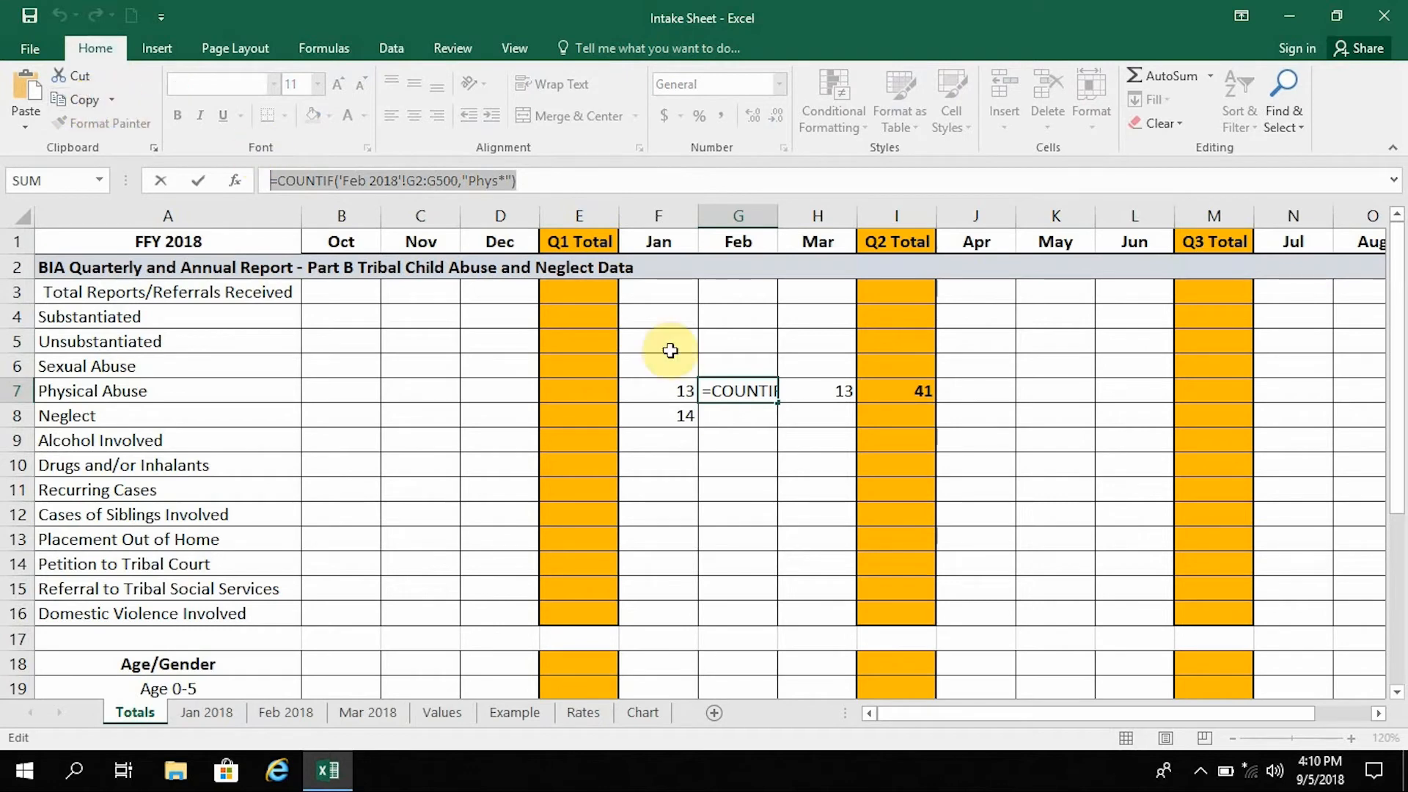
- Paste the copied formula text into the February Neglect cell G8 and change its criterion to "Negl*"
click(740, 417)
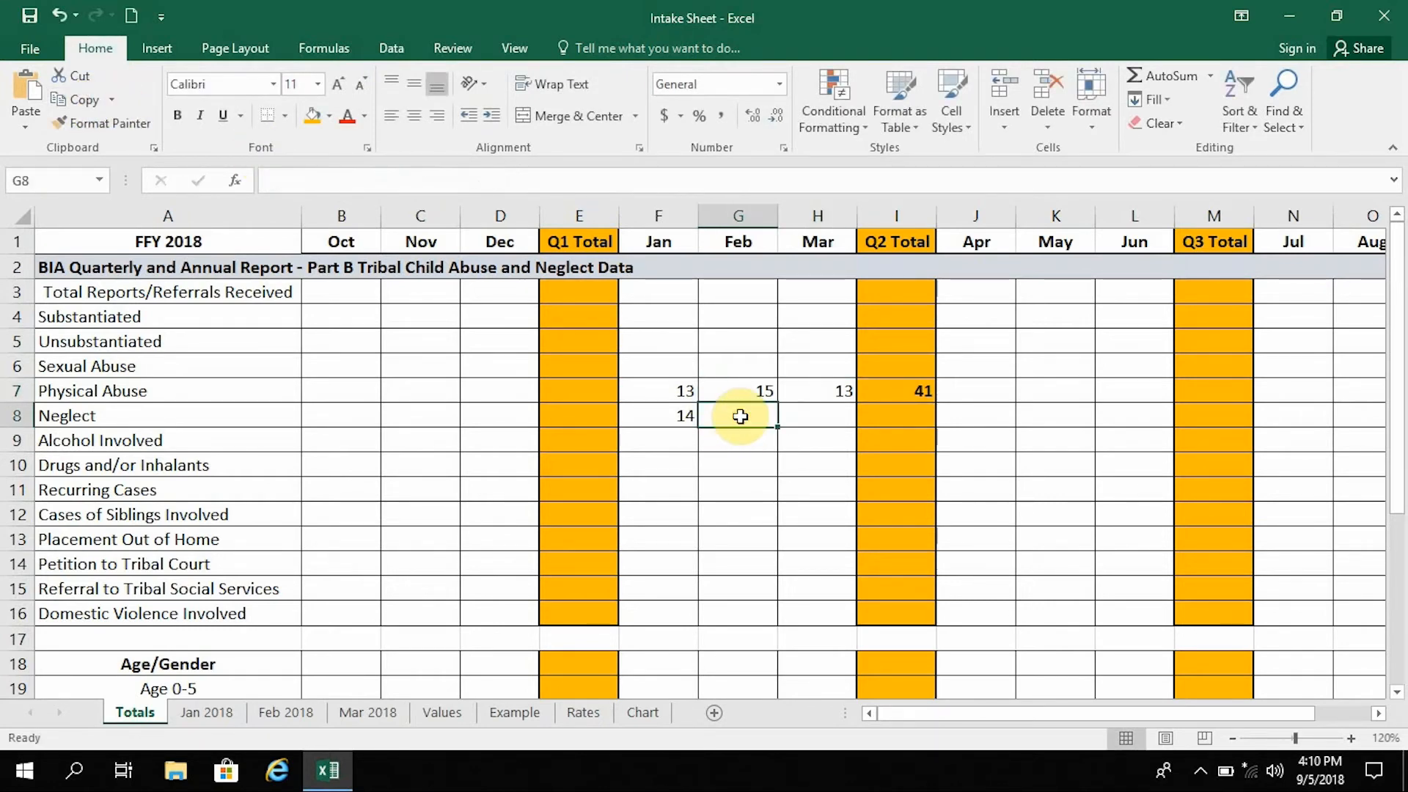
click(633, 179)
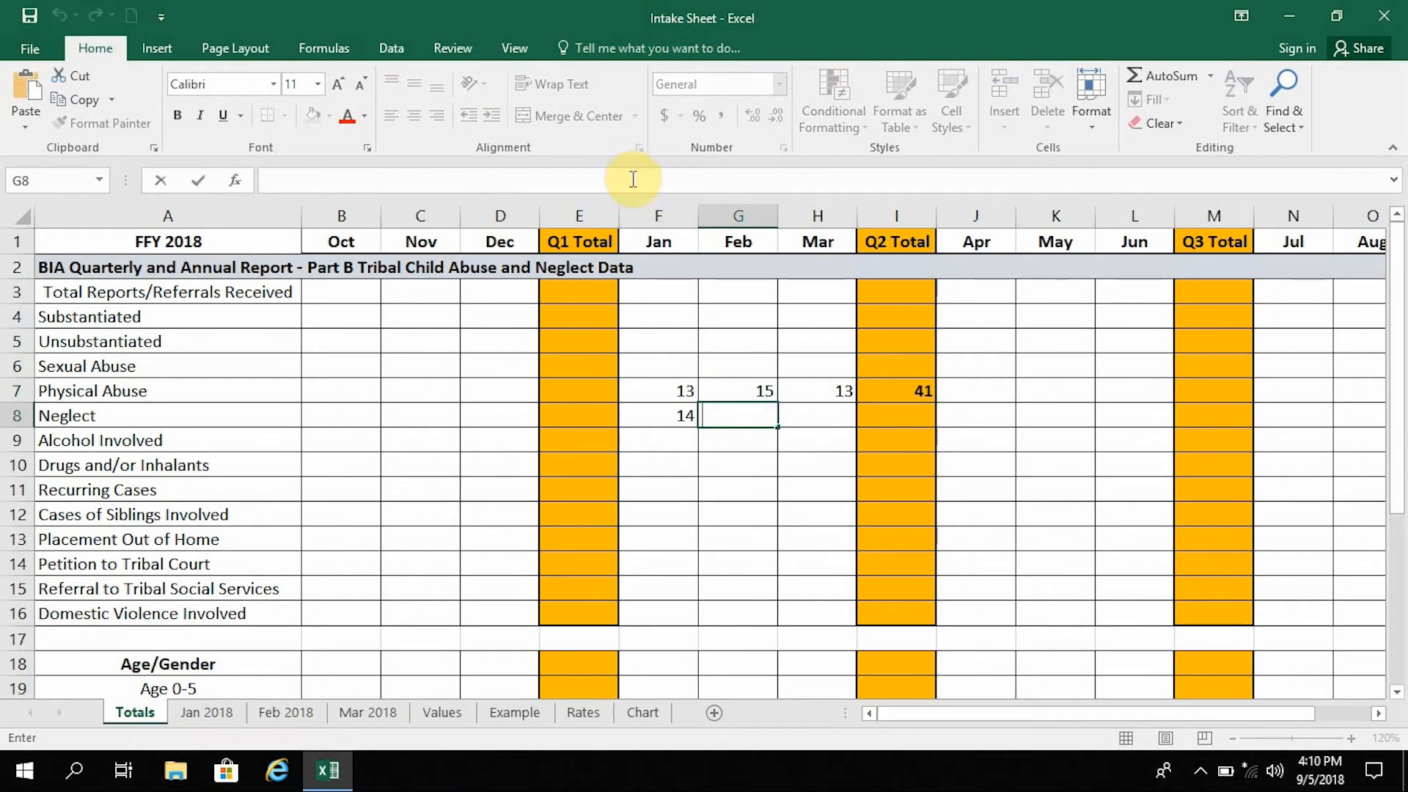
key(ctrl+v)
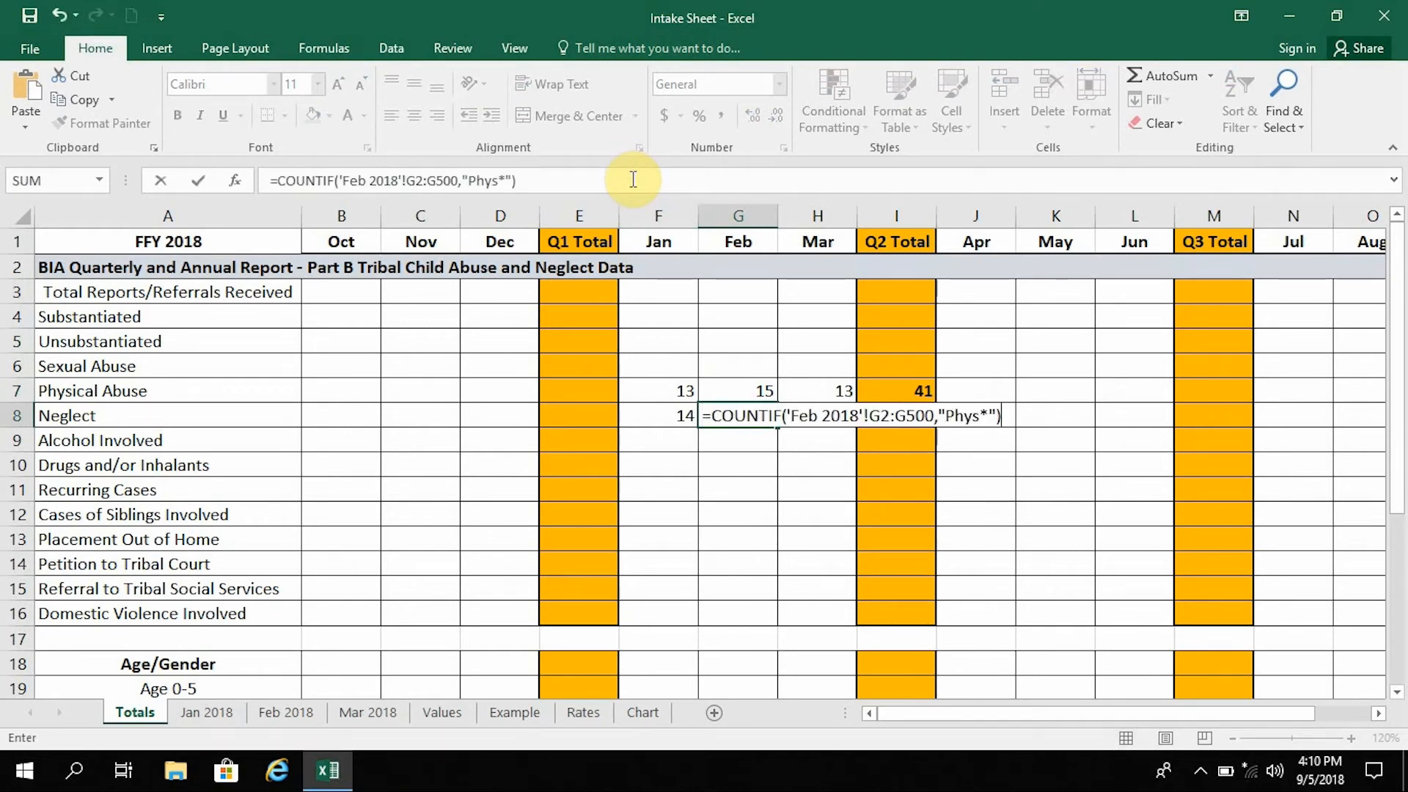
drag(498, 180, 474, 182)
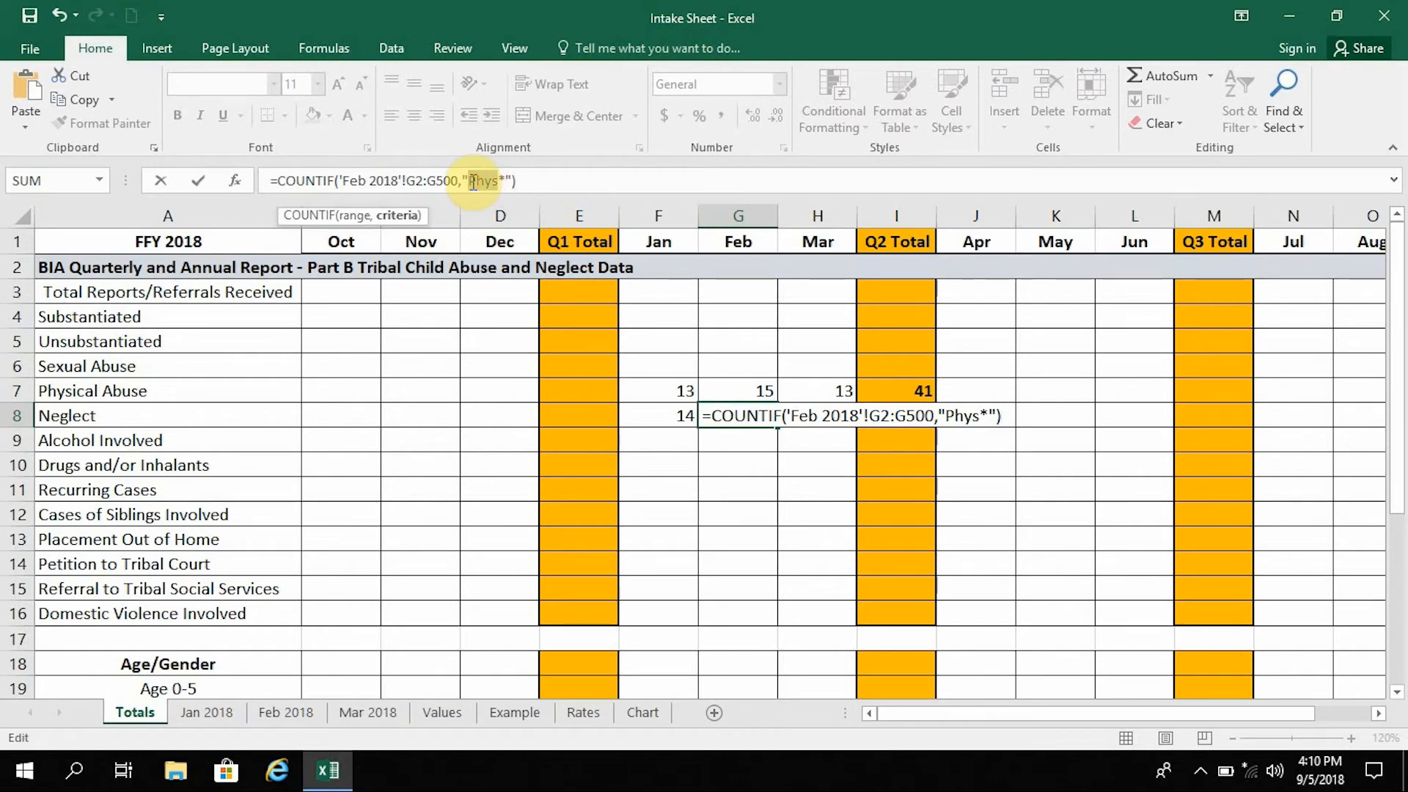
text(Ne)
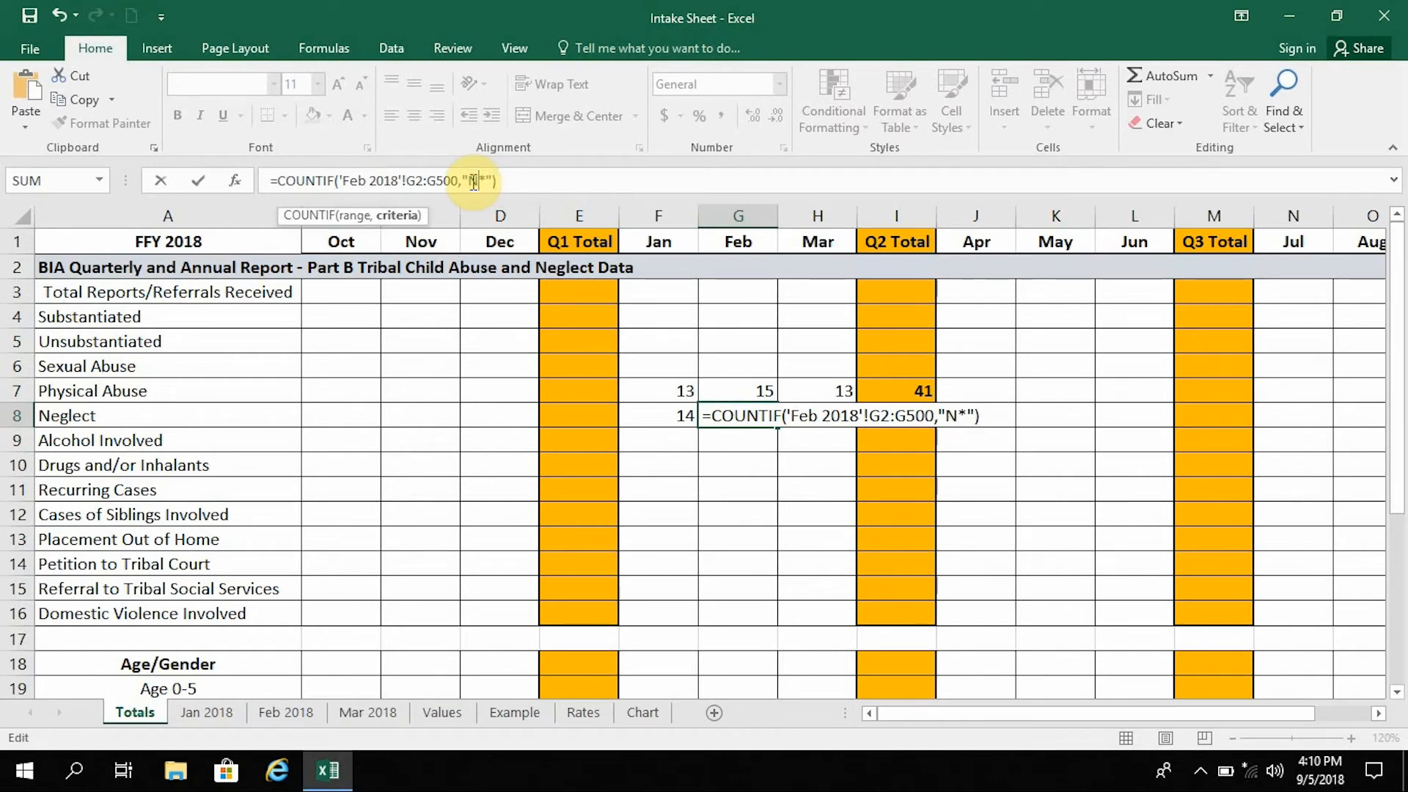
text(gl)
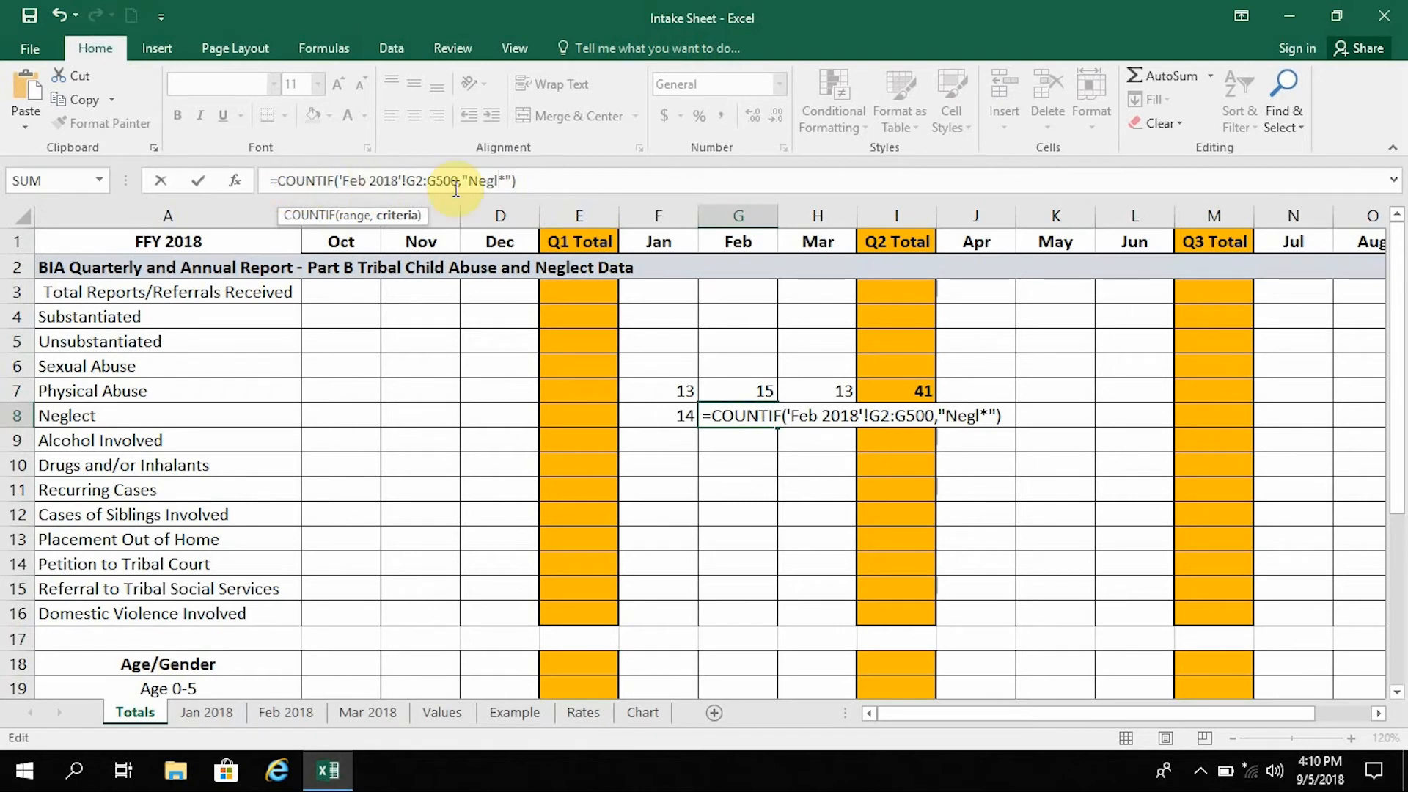
key(Tab)
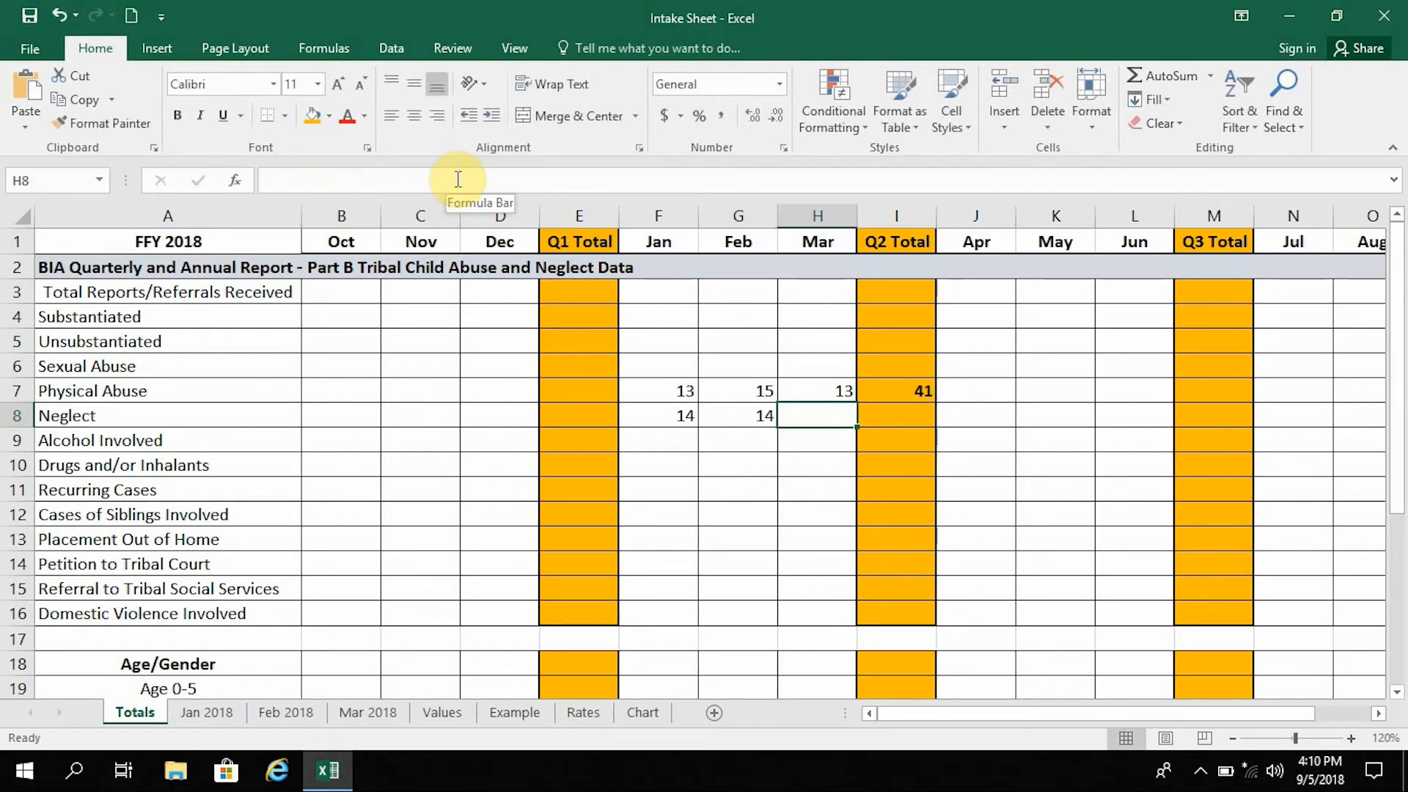
- Copy the COUNTIF formula text from the March Physical Abuse cell H7, undo the accidental H8 reference and exit the cell with its formula intact
click(823, 396)
drag(523, 181, 253, 180)
click(81, 103)
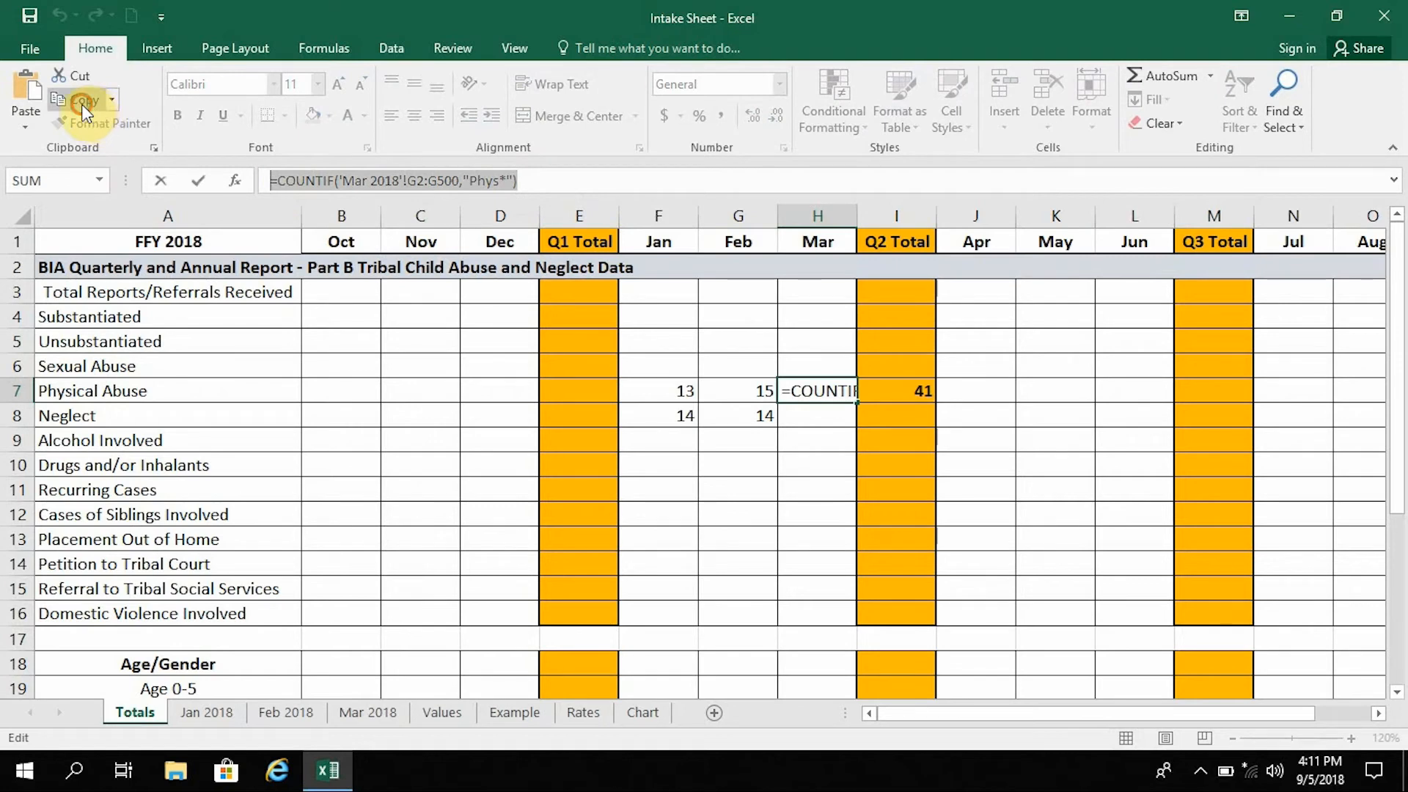
click(814, 417)
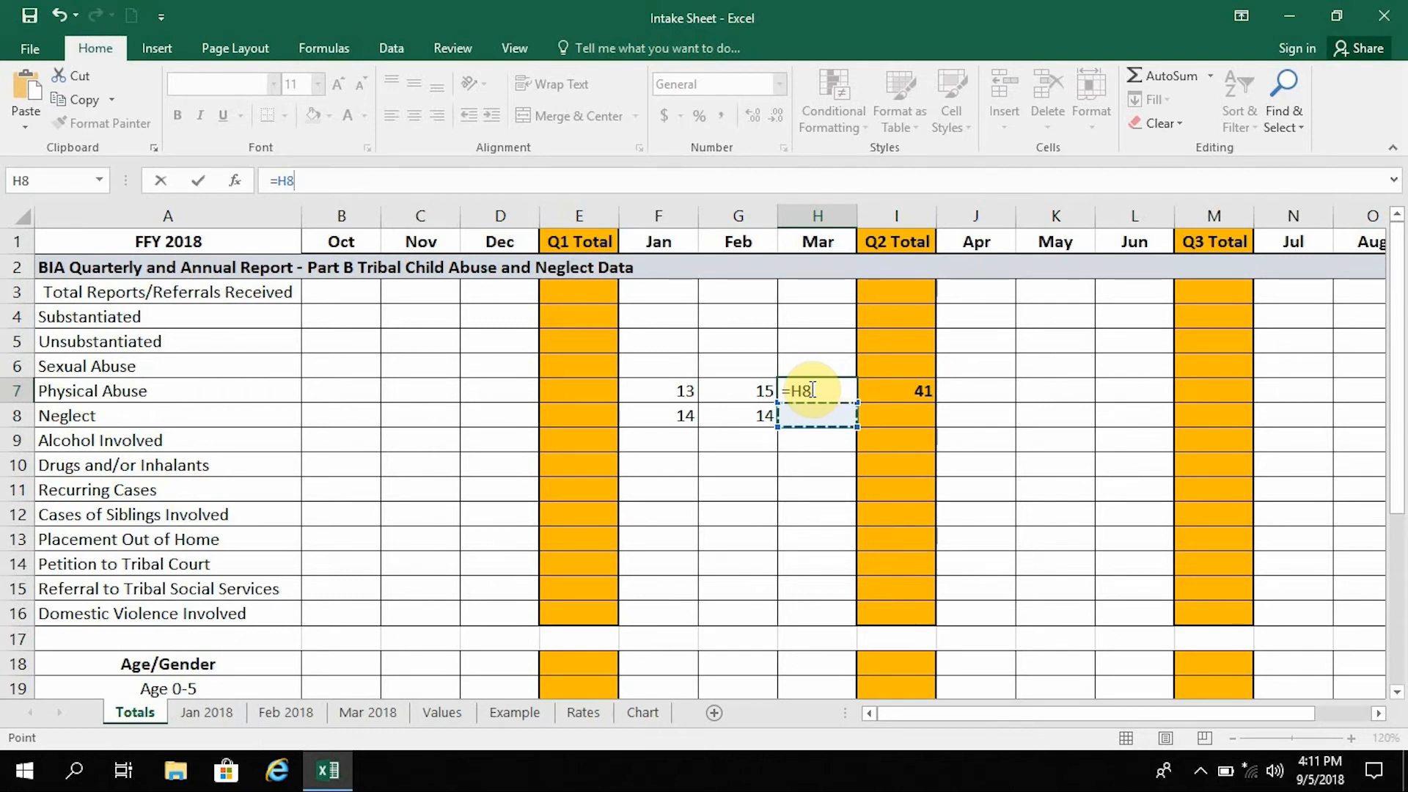
click(59, 28)
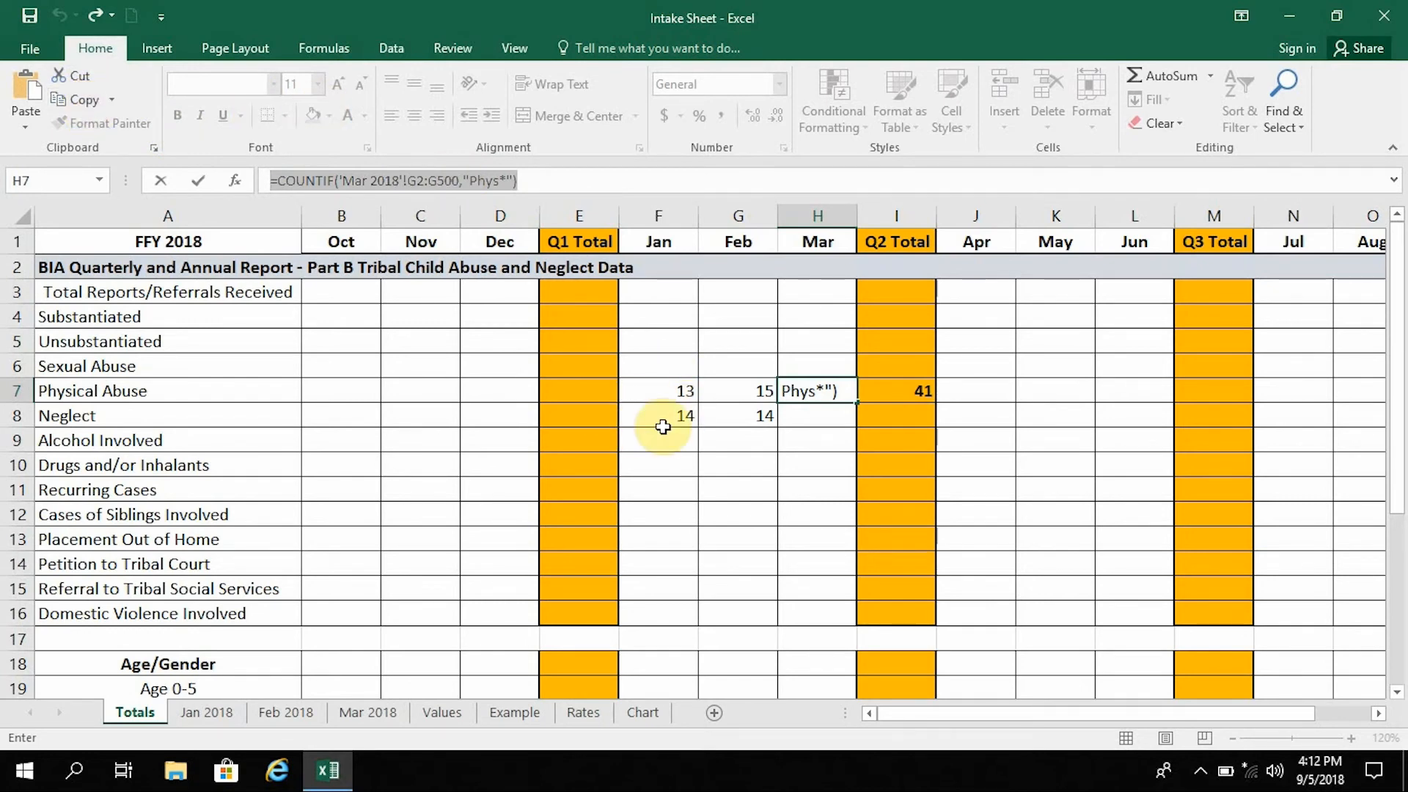
key(Return)
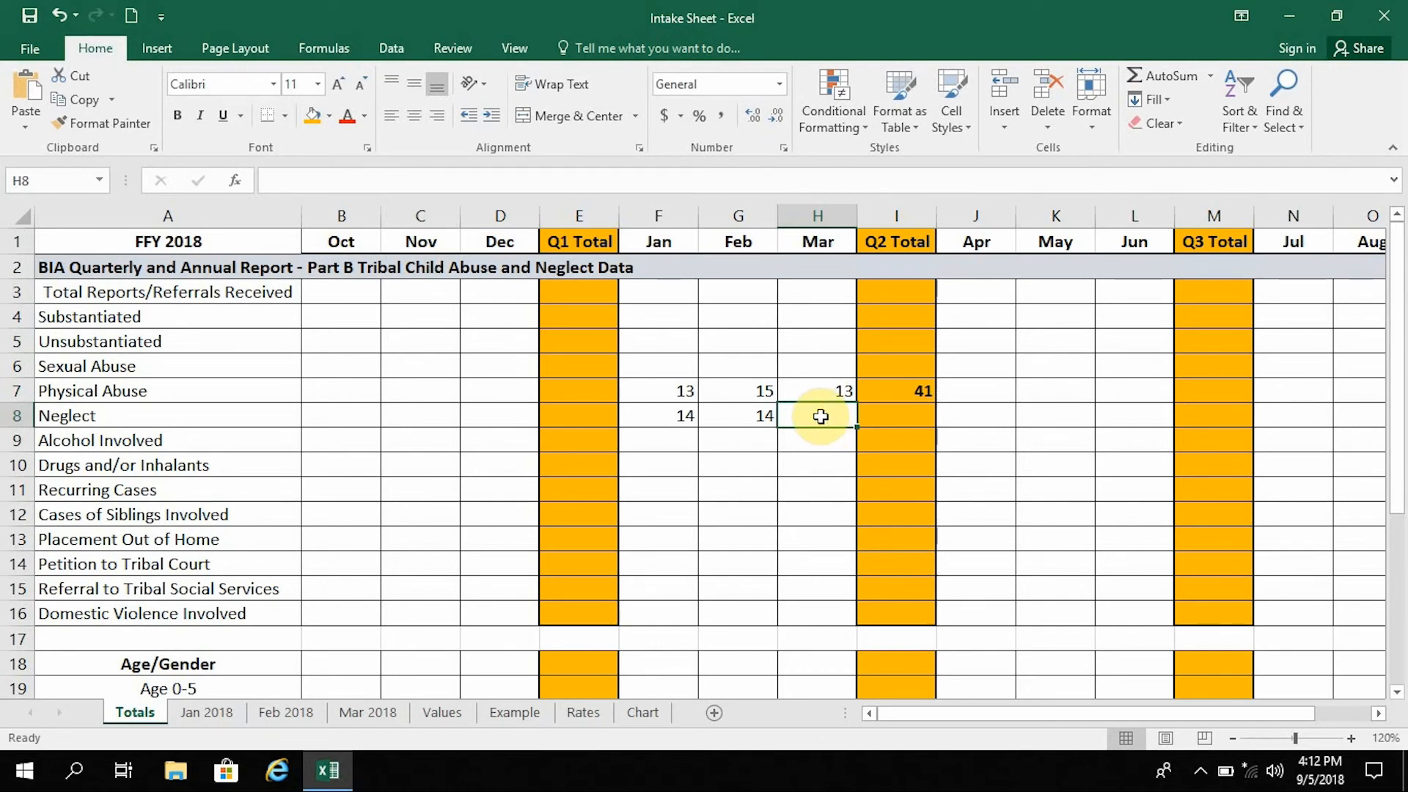
- Paste the copied formula into the March Neglect cell H8 and change its criterion to "Negl*"
key(ctrl+v)
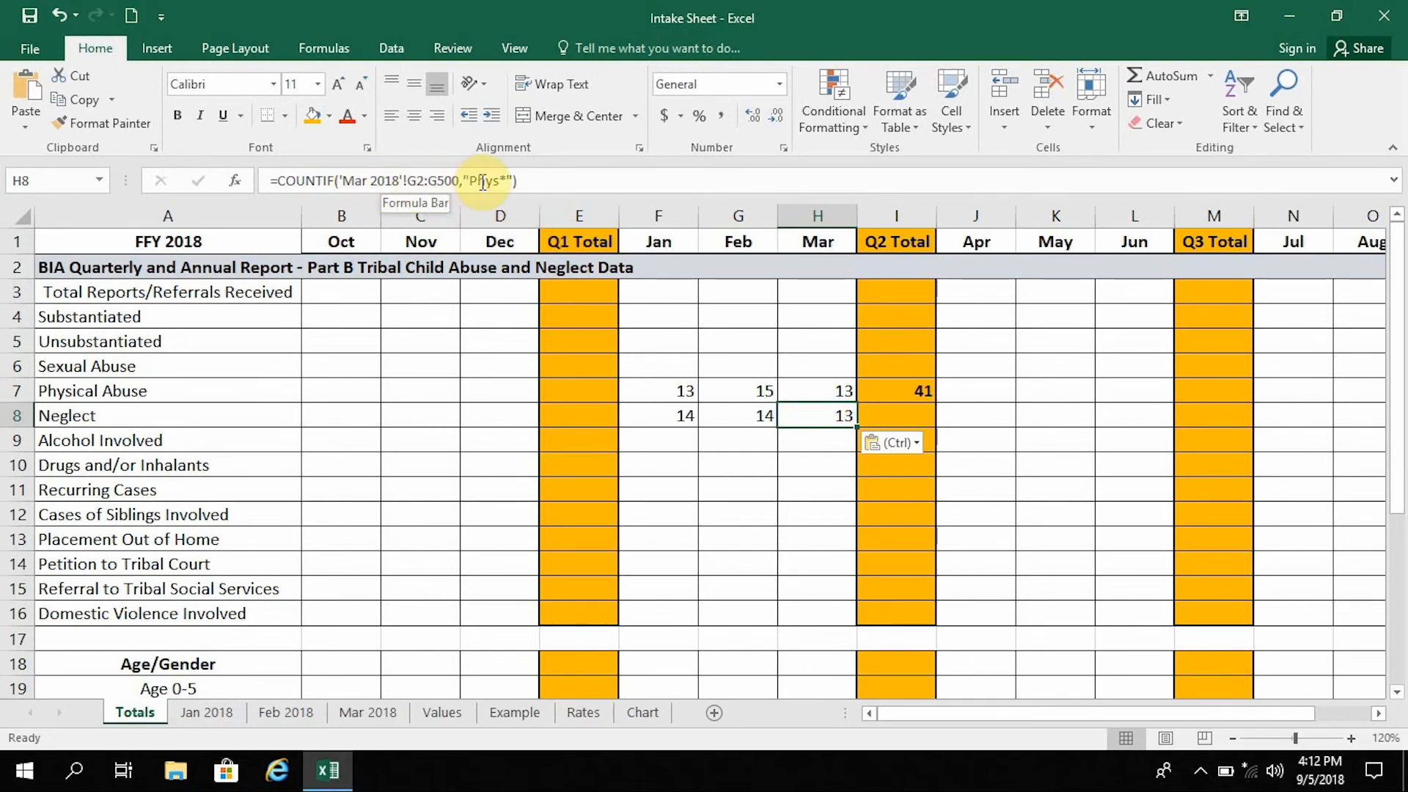
drag(499, 180, 475, 177)
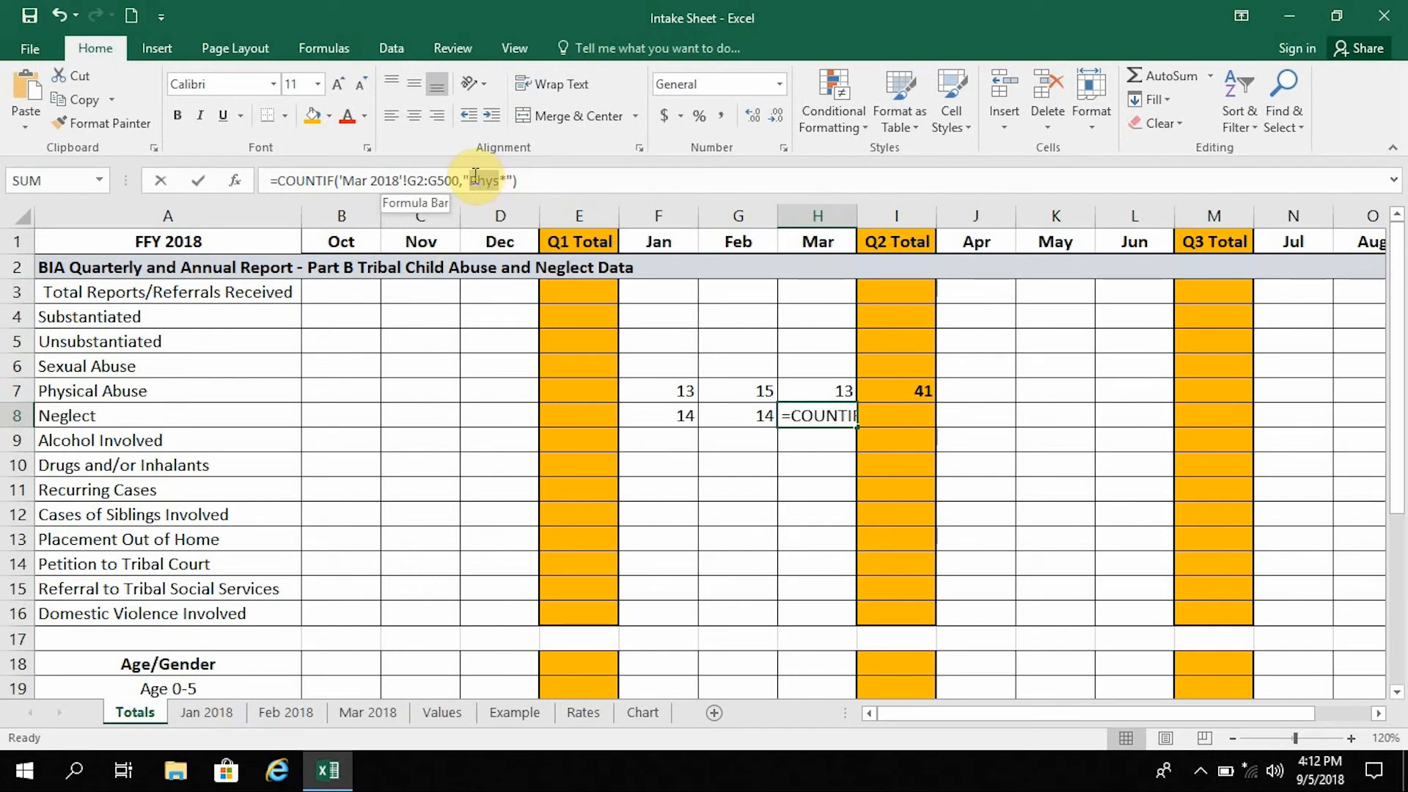
text(Negl)
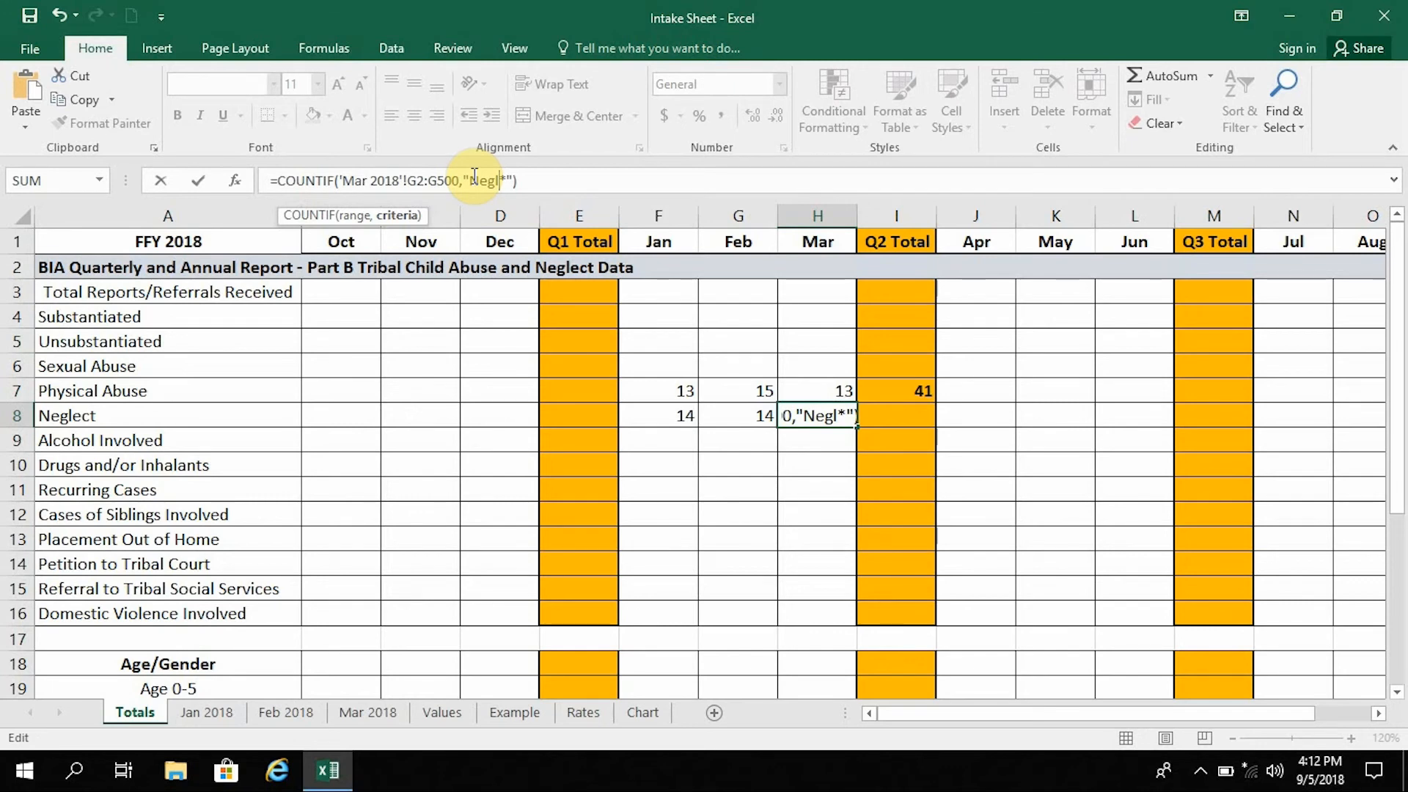
key(Return)
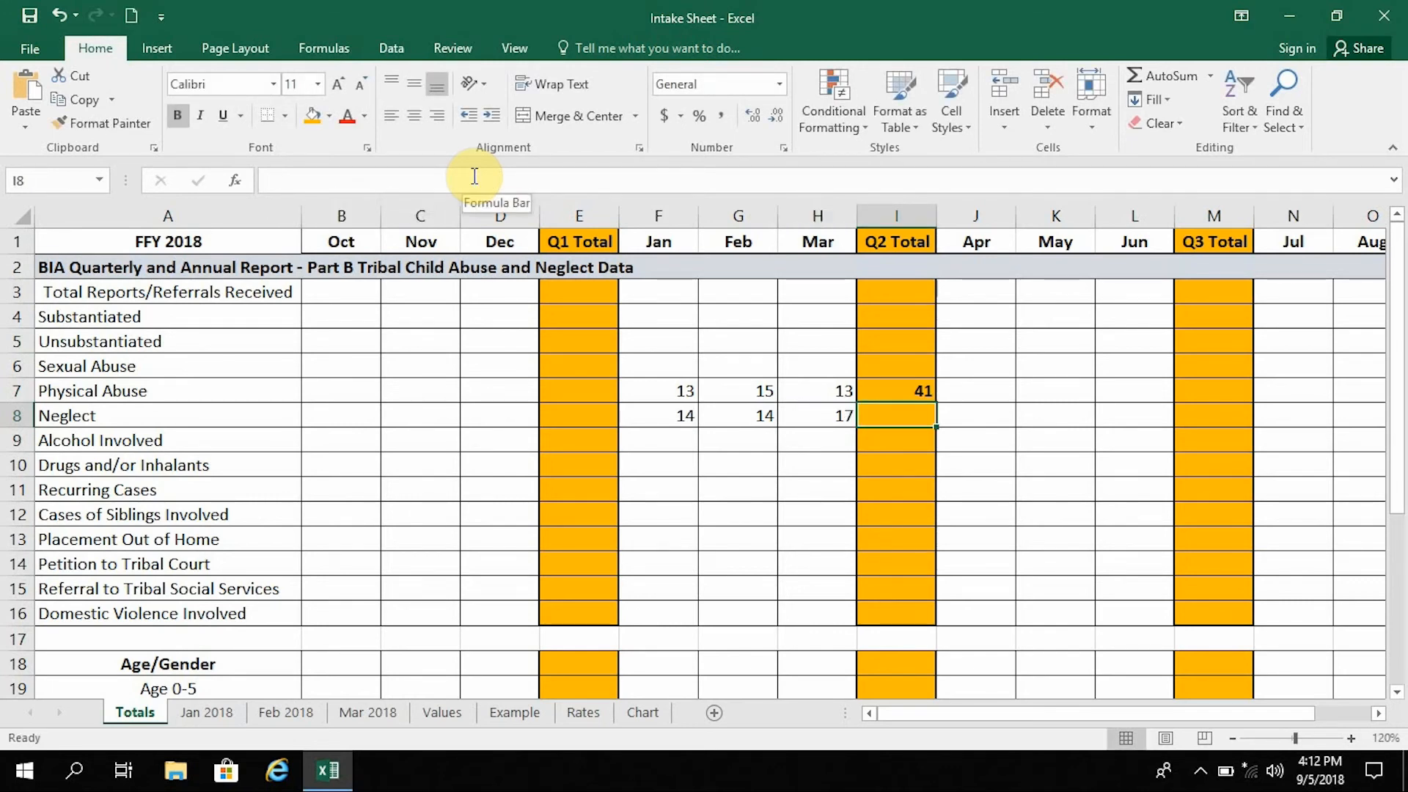
- Sum F8:H8 in the Neglect row's Q2 Total cell I8 with AutoSum
click(1153, 78)
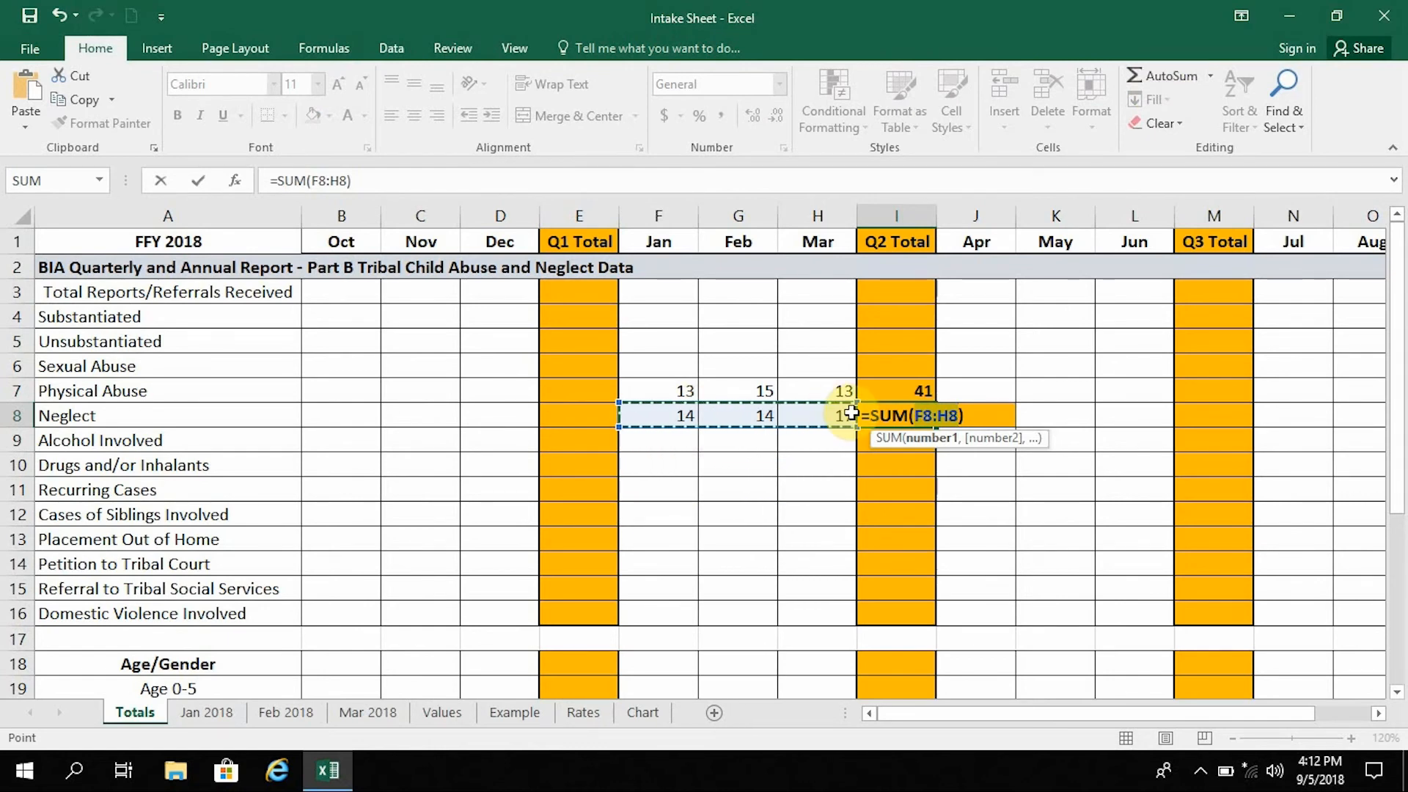
drag(640, 412, 819, 416)
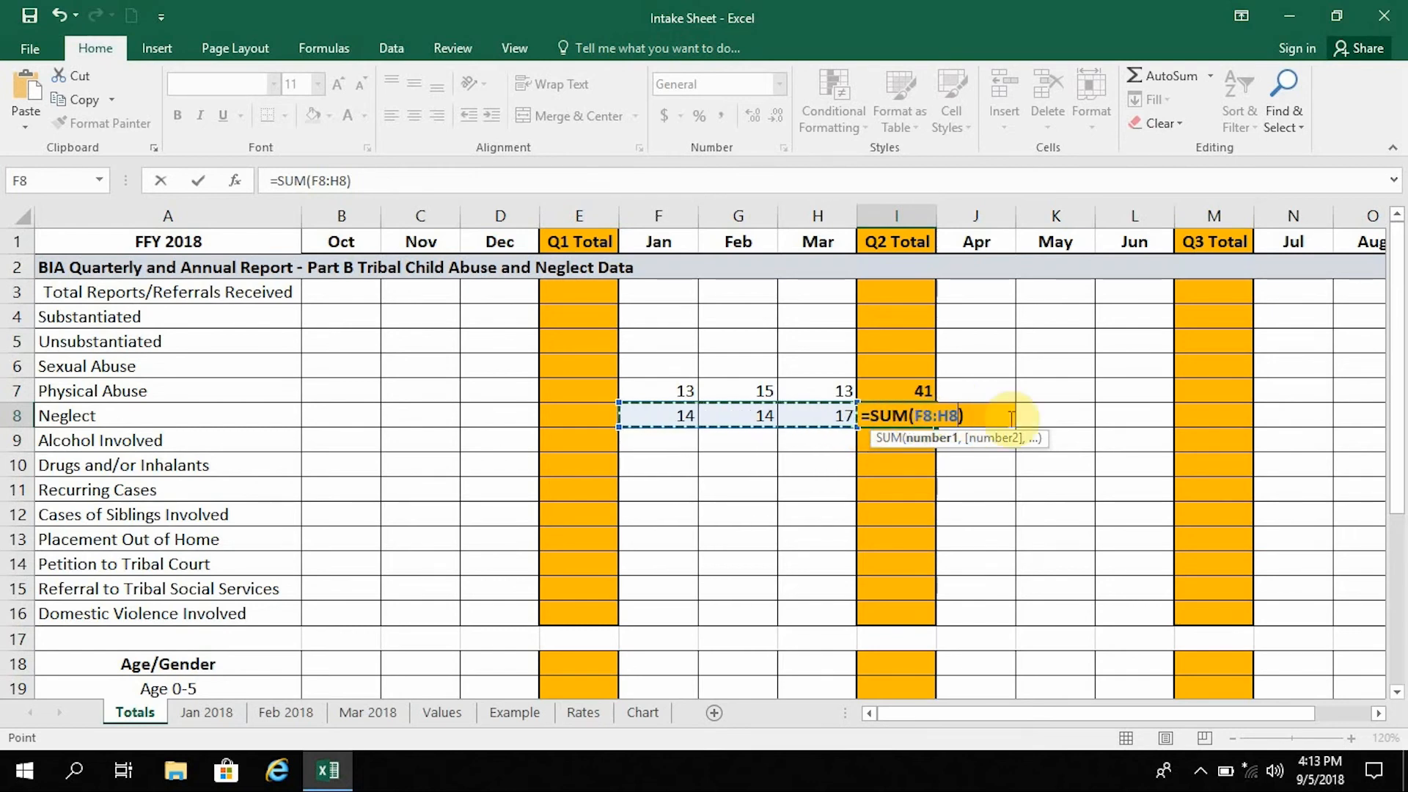
key(Tab)
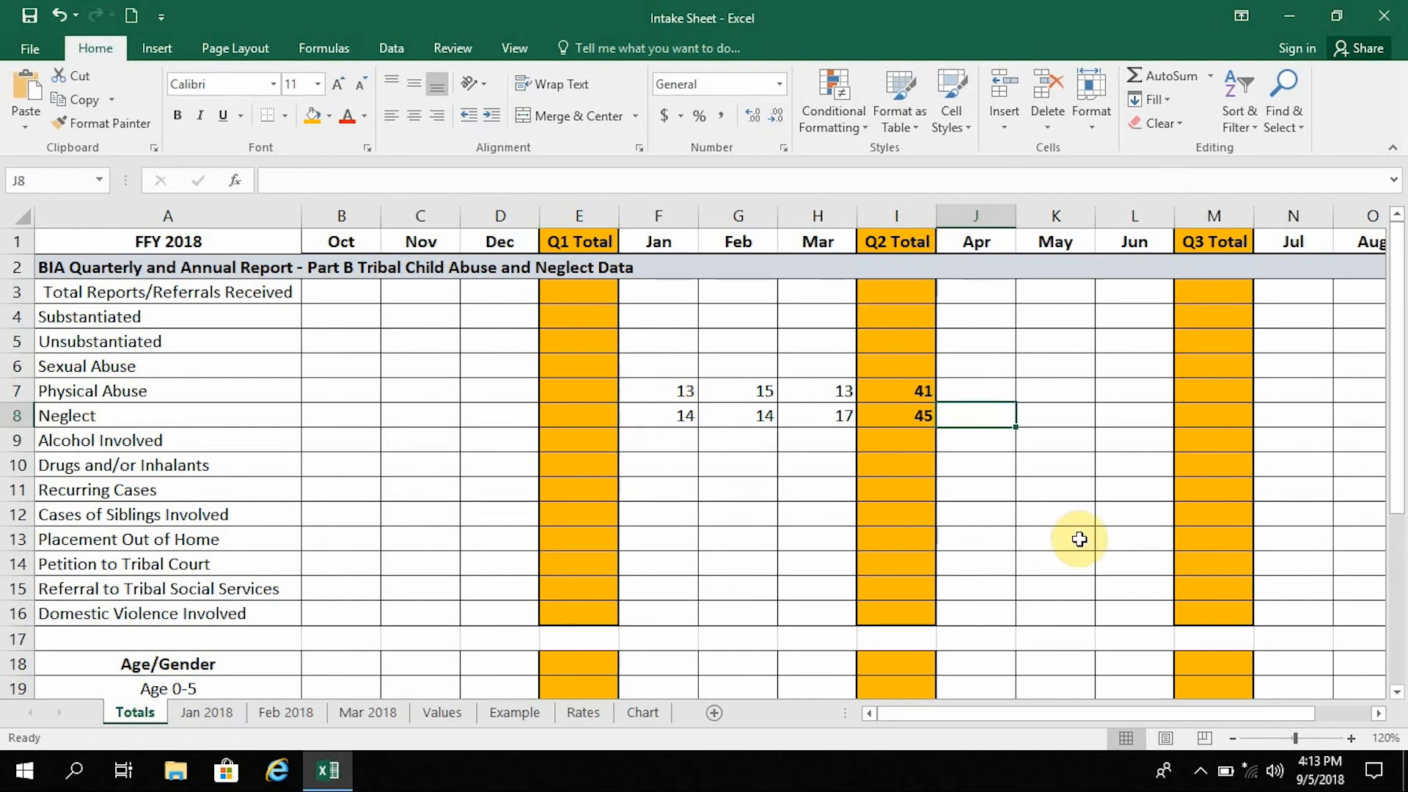
scroll(1078, 540, down, 3)
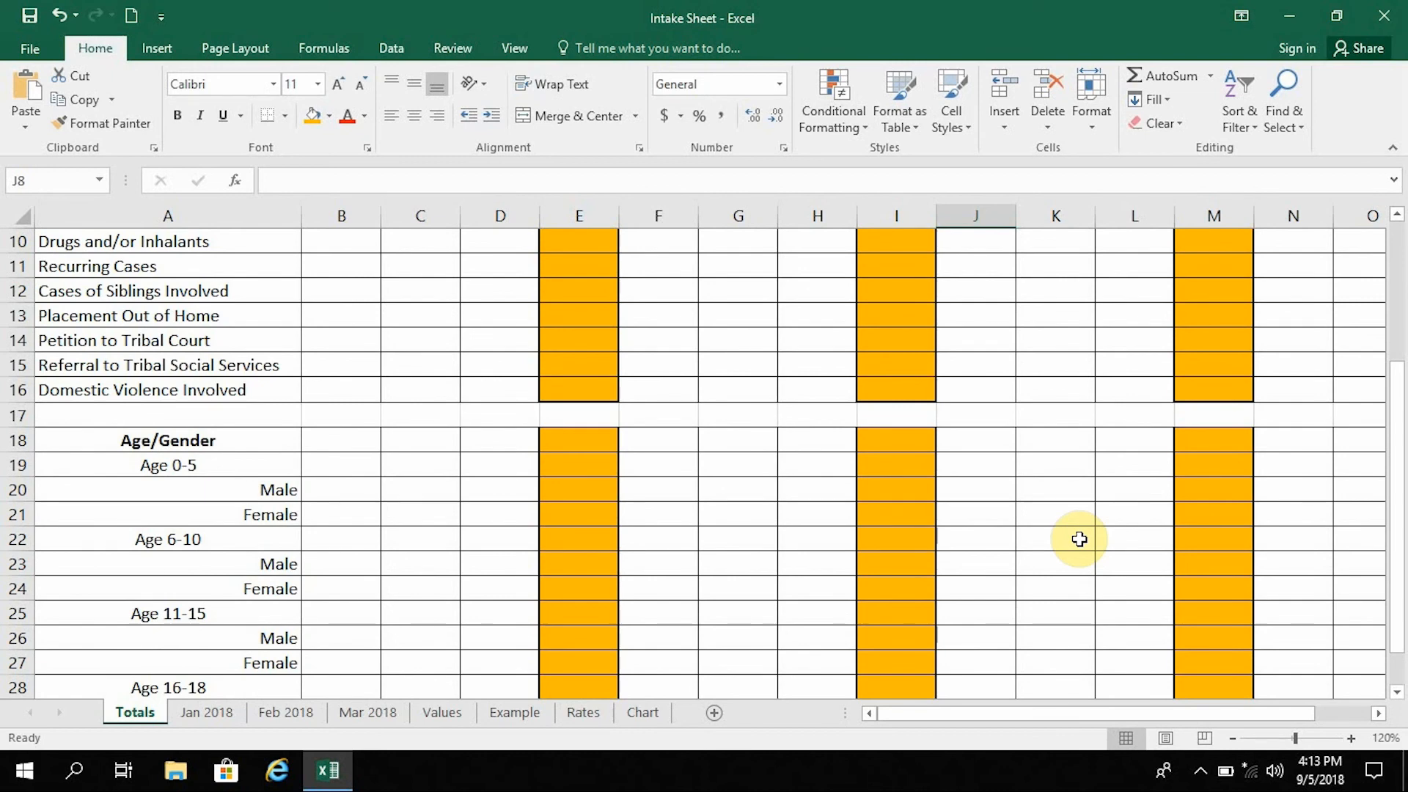
scroll(1079, 539, up, 2)
scroll(1078, 540, up, 1)
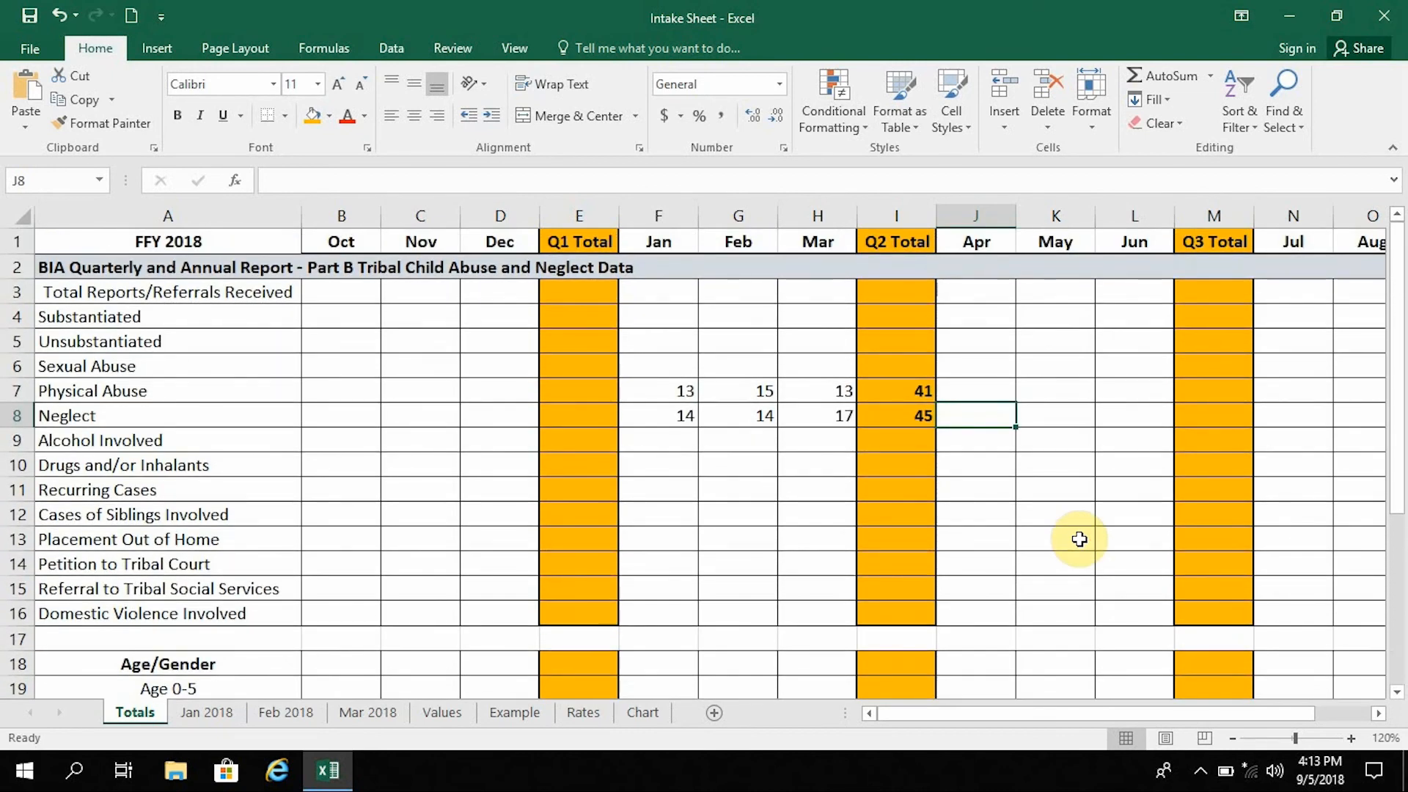